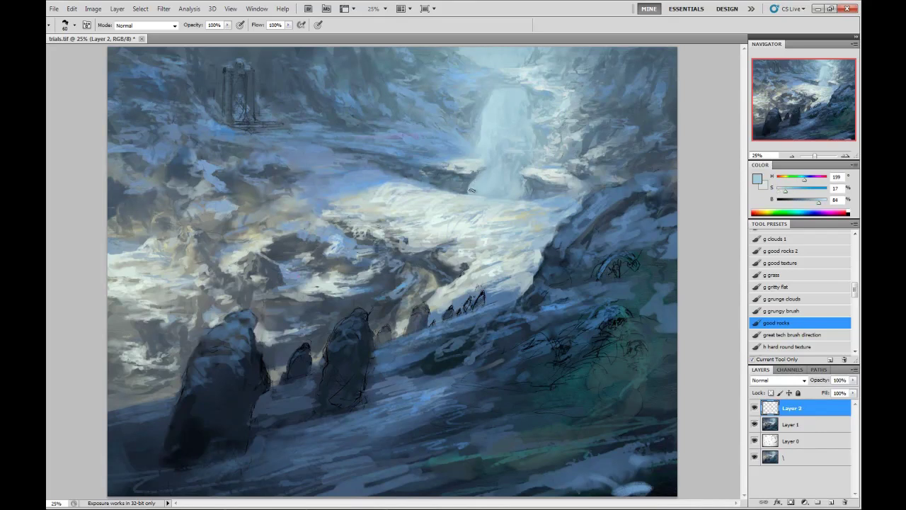
# Sample light and blue-grey tones, enlarge the brush, and stamp a merged copy into Layer 2.
pyautogui.keyDown('alt'); pyautogui.click(479, 134); pyautogui.keyUp('alt')
pyautogui.keyDown('alt'); pyautogui.click(478, 150); pyautogui.keyUp('alt')
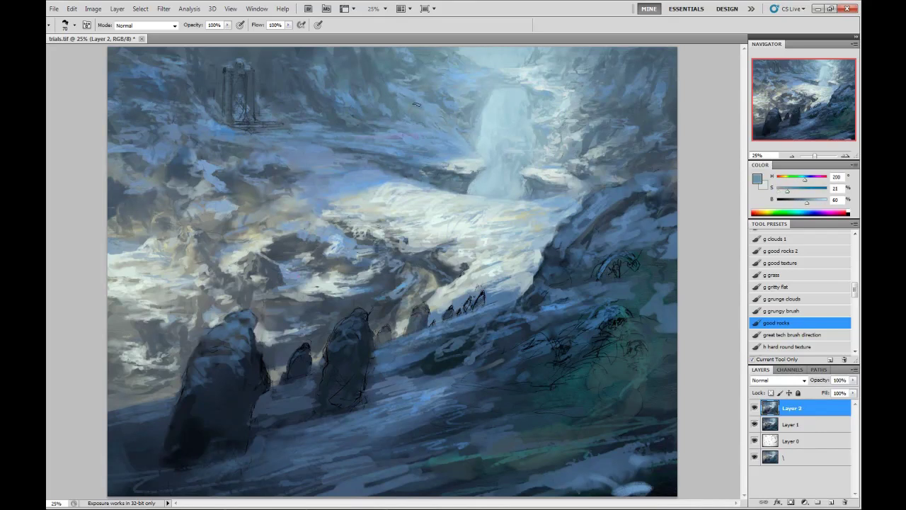
pyautogui.press(']')
pyautogui.press(']')
pyautogui.press(']')
pyautogui.keyDown('alt'); pyautogui.click(418, 119); pyautogui.keyUp('alt')
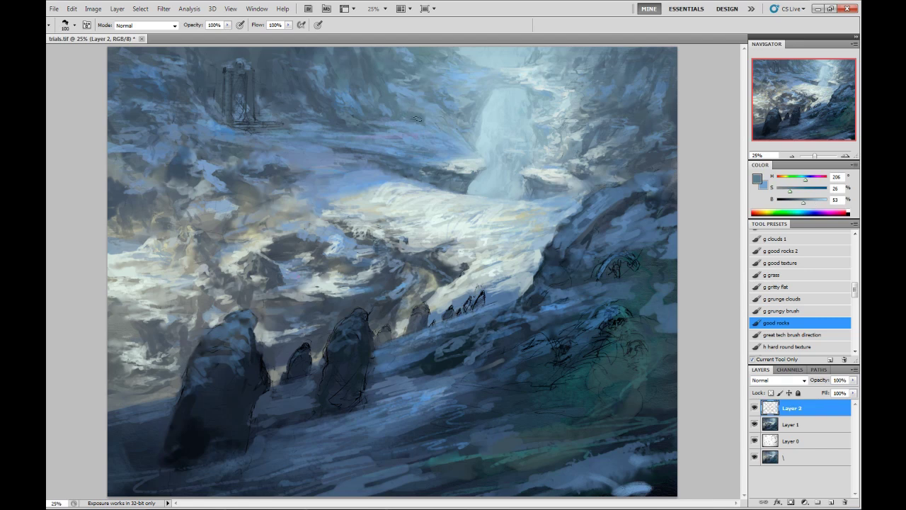
pyautogui.keyDown('alt'); pyautogui.click(422, 126); pyautogui.keyUp('alt')
pyautogui.press('r')
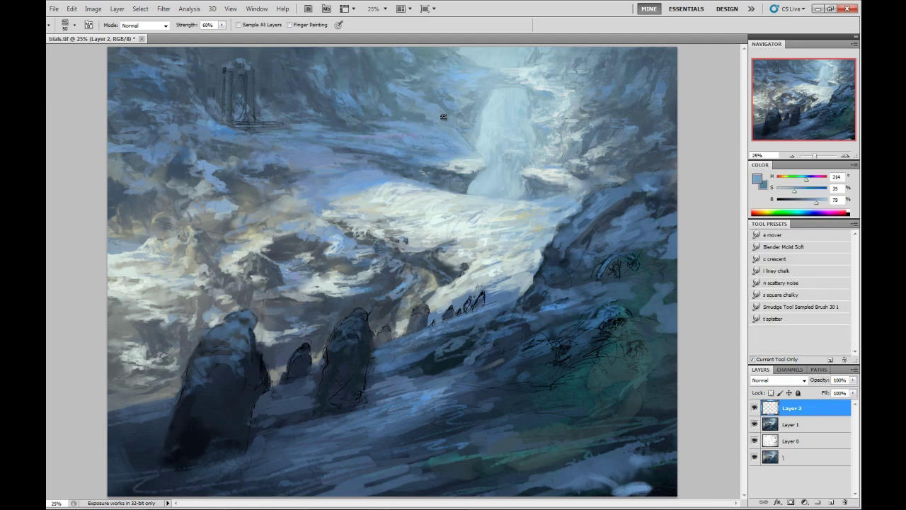
pyautogui.hotkey('ctrl', 'alt', 'shift', 'e')
pyautogui.press('b')
# Briefly hide Layer 2 to compare, then sample pale blues and near-white from around the waterfall.
pyautogui.click(754, 409)
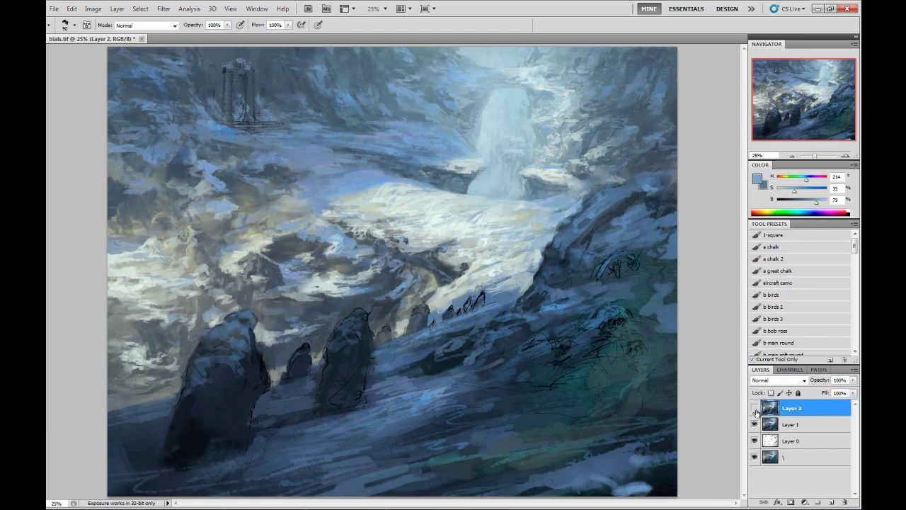
pyautogui.keyDown('alt'); pyautogui.click(521, 142); pyautogui.keyUp('alt')
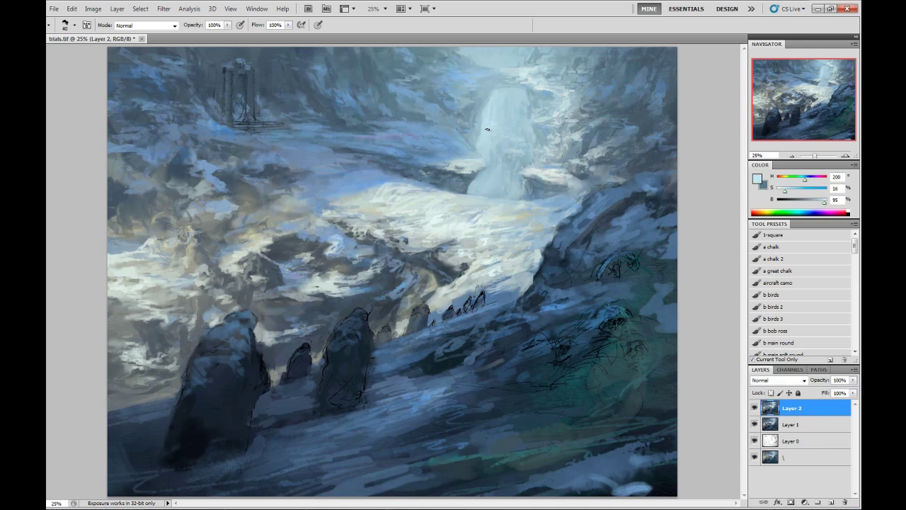
pyautogui.keyDown('alt'); pyautogui.click(506, 129); pyautogui.keyUp('alt')
pyautogui.keyDown('alt'); pyautogui.click(484, 163); pyautogui.keyUp('alt')
pyautogui.keyDown('alt'); pyautogui.click(450, 177); pyautogui.keyUp('alt')
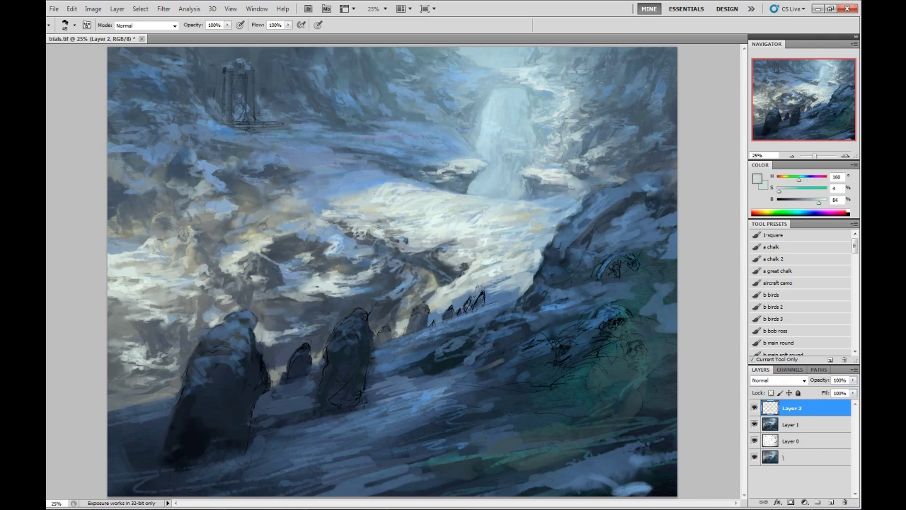
pyautogui.press(']')
pyautogui.press('[')
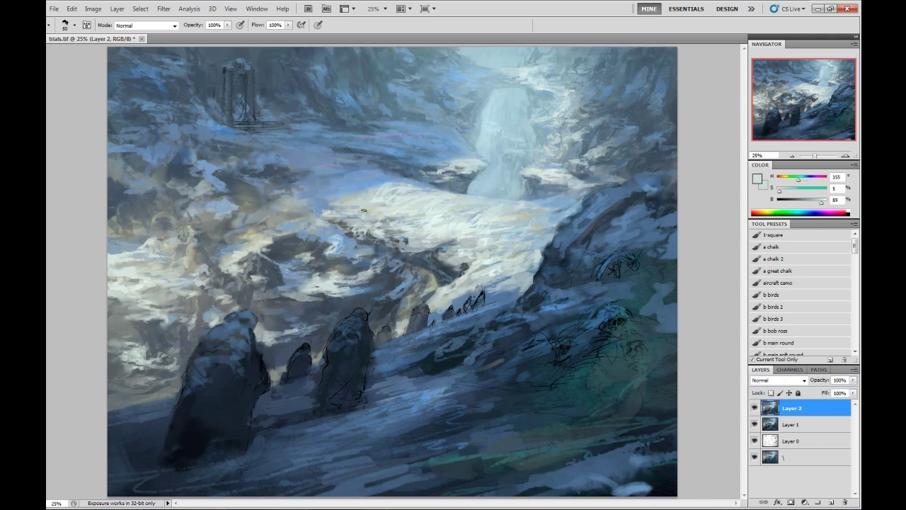
# Paint and smudge with mid and dark blue-greys sampled from the middle of the painting.
pyautogui.keyDown('alt'); pyautogui.click(345, 253); pyautogui.keyUp('alt')
pyautogui.press('r')
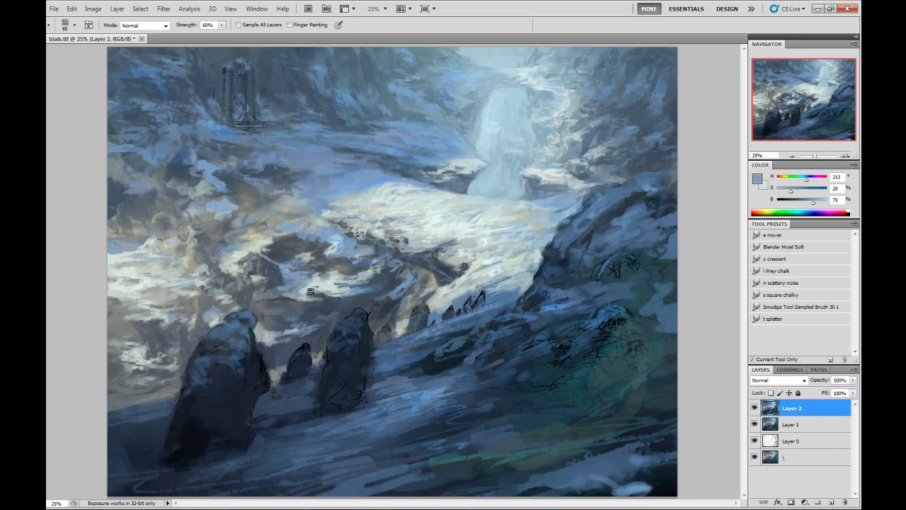
pyautogui.press('b')
pyautogui.keyDown('alt'); pyautogui.click(177, 290); pyautogui.keyUp('alt')
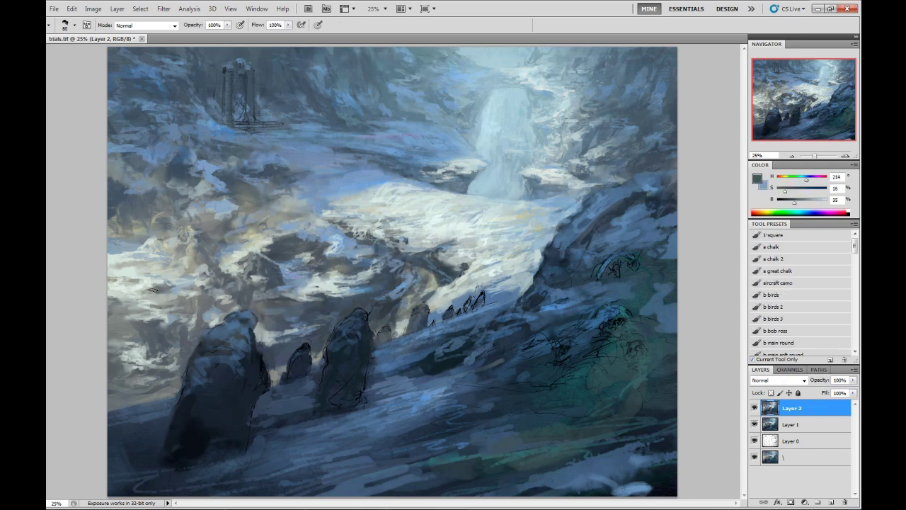
pyautogui.press('x')
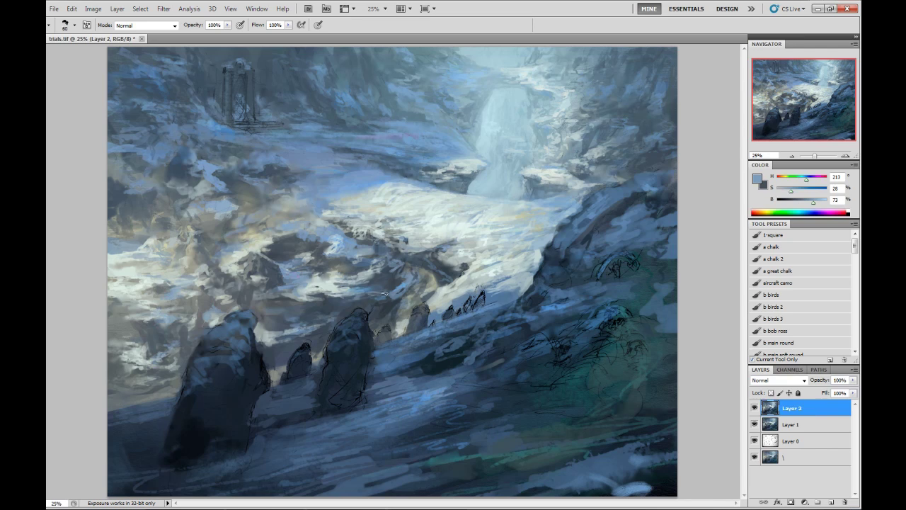
pyautogui.keyDown('alt'); pyautogui.click(225, 174); pyautogui.keyUp('alt')
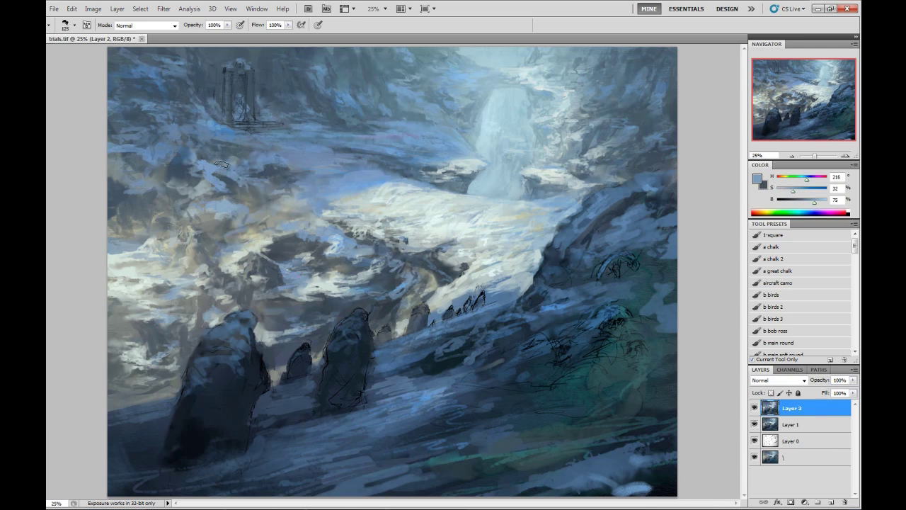
pyautogui.press('r')
pyautogui.press('b')
# Mix a bright, desaturated snow colour from the valley and use a smaller brush.
pyautogui.keyDown('alt'); pyautogui.click(375, 178); pyautogui.keyUp('alt')
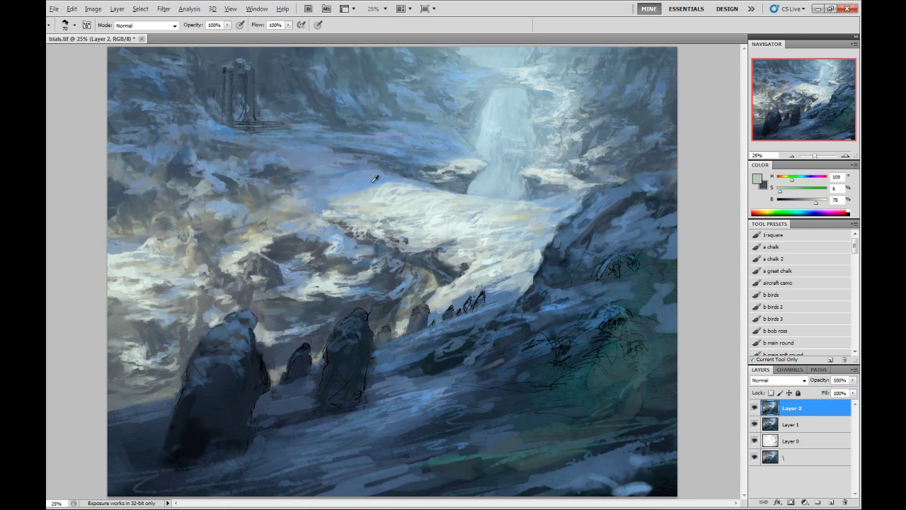
pyautogui.click(827, 201)
pyautogui.keyDown('alt'); pyautogui.click(348, 200); pyautogui.keyUp('alt')
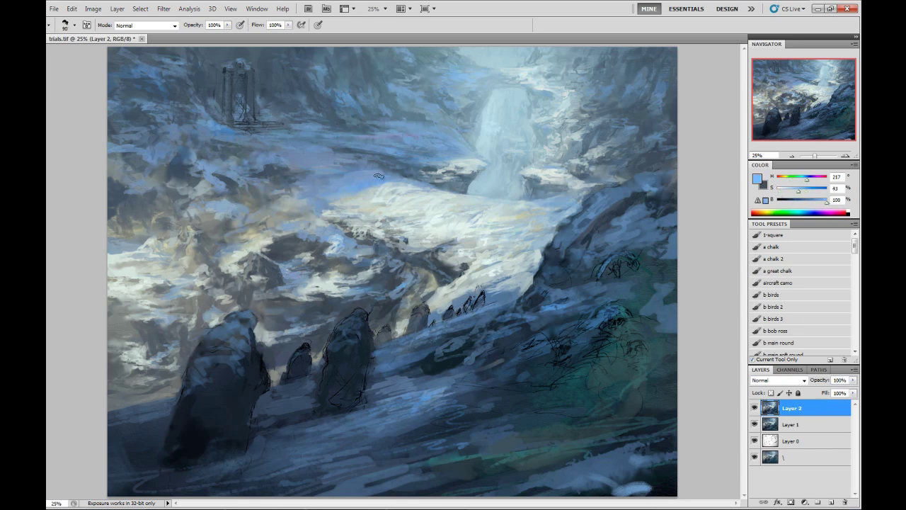
pyautogui.press('r')
pyautogui.press('b')
pyautogui.press('[')
pyautogui.press('[')
pyautogui.press('[')
pyautogui.press('[')
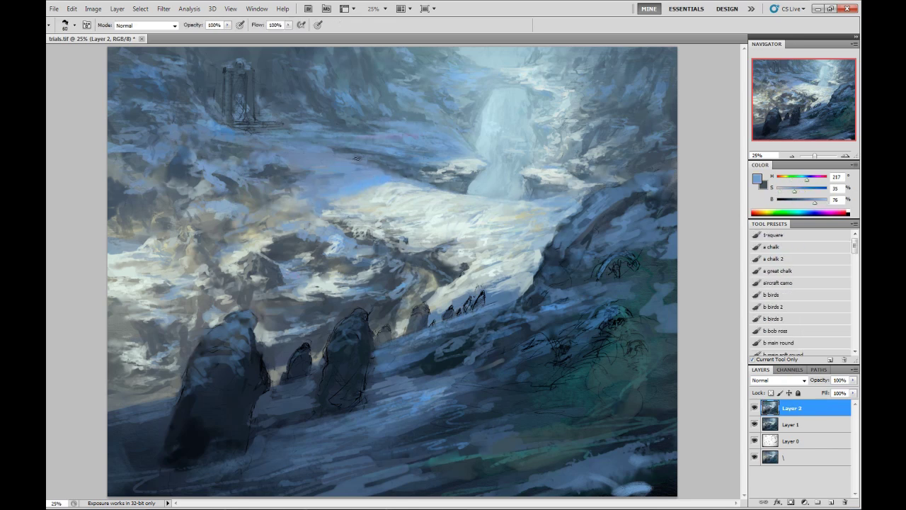
# Paint the cliffs with darker shadow blues and lighter mid blues sampled from the painting.
pyautogui.keyDown('alt'); pyautogui.click(266, 138); pyautogui.keyUp('alt')
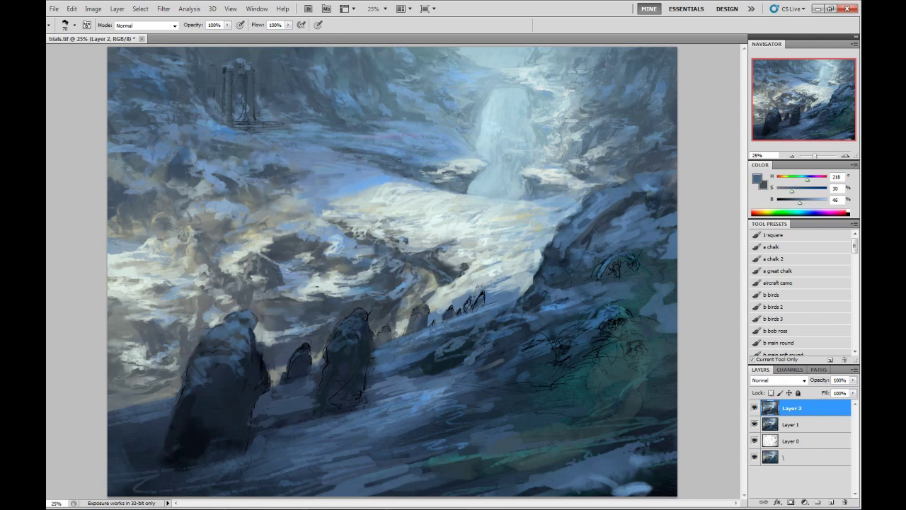
pyautogui.keyDown('alt'); pyautogui.click(381, 145); pyautogui.keyUp('alt')
pyautogui.keyDown('alt'); pyautogui.click(454, 134); pyautogui.keyUp('alt')
pyautogui.keyDown('alt'); pyautogui.click(617, 128); pyautogui.keyUp('alt')
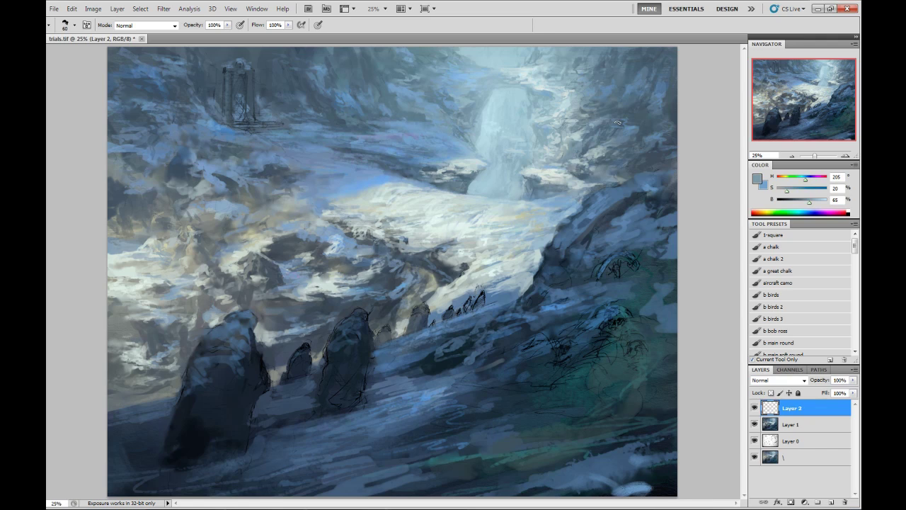
pyautogui.keyDown('alt'); pyautogui.click(623, 106); pyautogui.keyUp('alt')
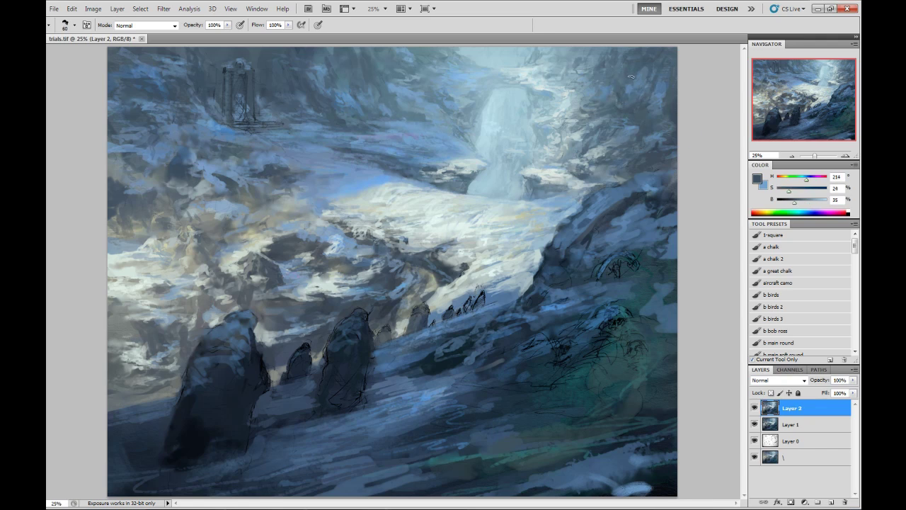
pyautogui.keyDown('alt'); pyautogui.click(244, 281); pyautogui.keyUp('alt')
# Zoom in on the doorway area with a smaller painting brush.
pyautogui.press('e')
pyautogui.scroll(-1, 271, 312)
pyautogui.scroll(3, 448, 366)
pyautogui.press('b')
pyautogui.moveTo(448, 366); pyautogui.dragTo(352, 370)
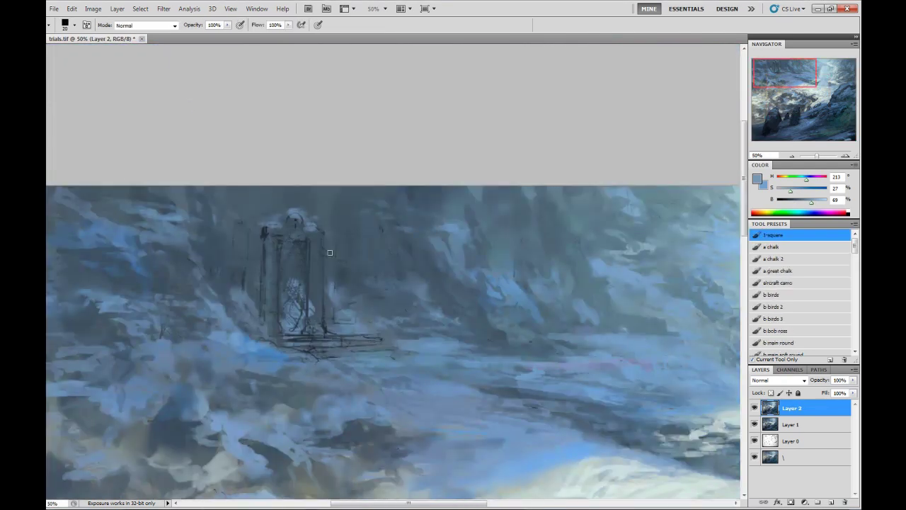
# Darken the doorway interior with very dark blue strokes down to the steps.
pyautogui.keyDown('alt'); pyautogui.click(337, 302); pyautogui.keyUp('alt')
pyautogui.keyDown('alt'); pyautogui.click(252, 309); pyautogui.keyUp('alt')
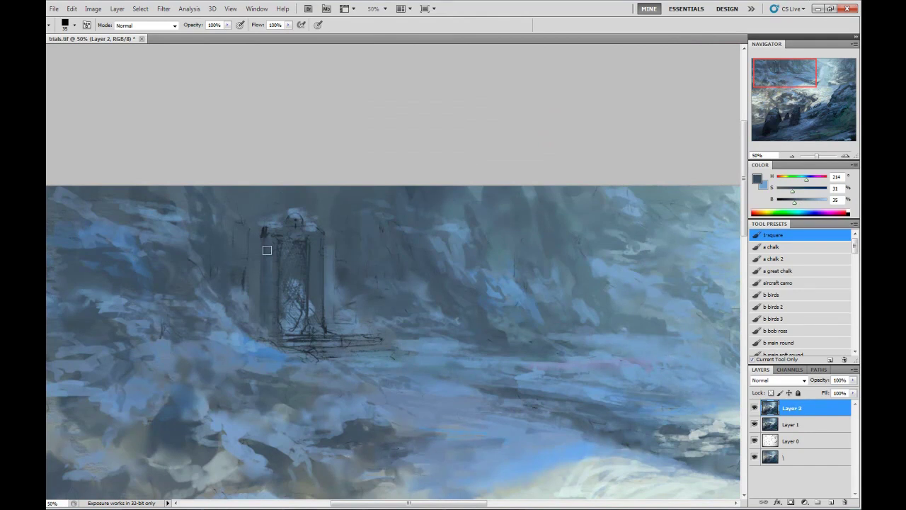
pyautogui.keyDown('alt'); pyautogui.click(287, 247); pyautogui.keyUp('alt')
pyautogui.moveTo(290, 246)
pyautogui.mouseDown()
pyautogui.moveTo(307, 313)
pyautogui.moveTo(303, 270)
pyautogui.moveTo(314, 314)
pyautogui.mouseUp()
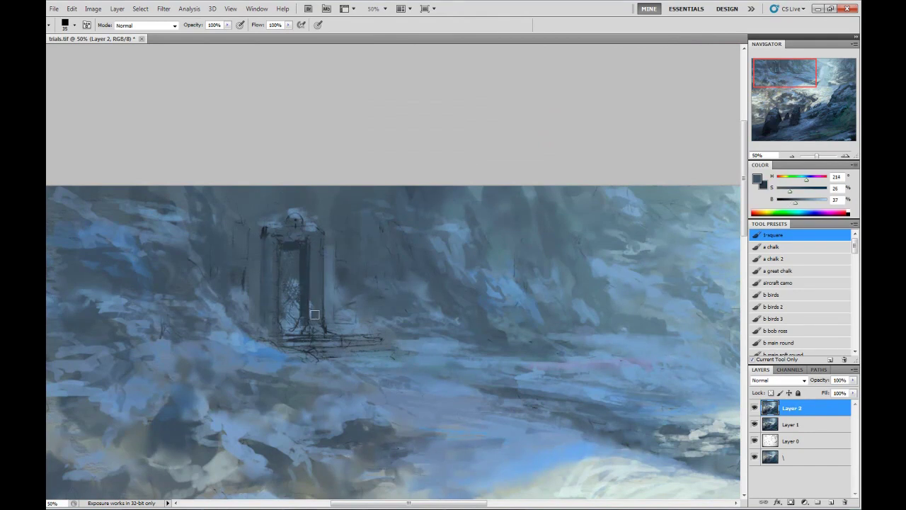
pyautogui.press(']')
pyautogui.keyDown('alt'); pyautogui.click(291, 263); pyautogui.keyUp('alt')
pyautogui.moveTo(288, 248); pyautogui.dragTo(295, 330)
pyautogui.press('[')
pyautogui.keyDown('alt'); pyautogui.click(337, 278); pyautogui.keyUp('alt')
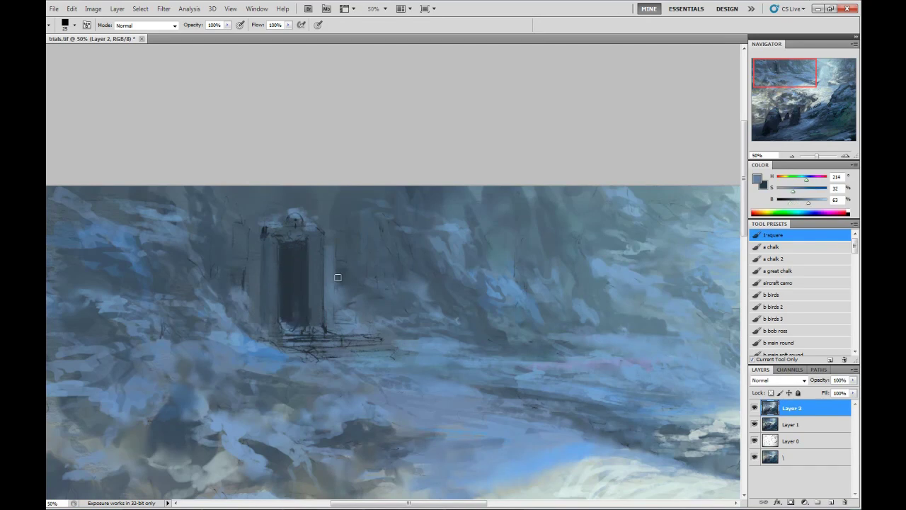
# Paint a thin light edge up the doorway's left side and smudge it.
pyautogui.keyDown('alt'); pyautogui.click(330, 284); pyautogui.keyUp('alt')
pyautogui.press('[')
pyautogui.press('[')
pyautogui.moveTo(271, 322); pyautogui.dragTo(275, 244)
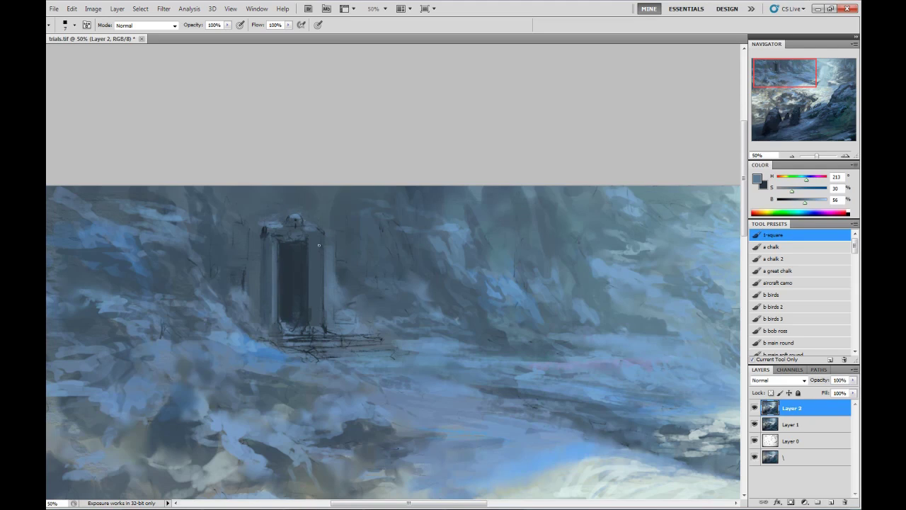
pyautogui.press('r')
pyautogui.press('b')
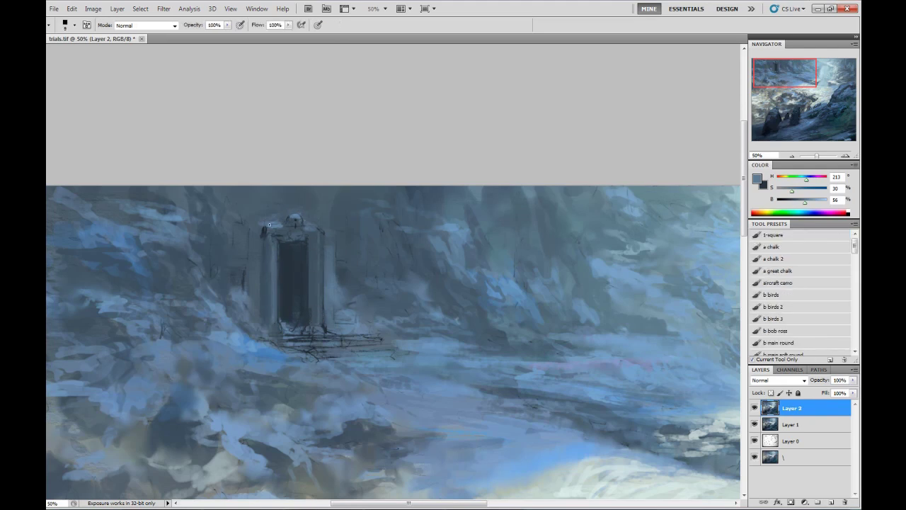
# Paint light and dark stone step strokes below the doorway.
pyautogui.keyDown('alt'); pyautogui.click(411, 354); pyautogui.keyUp('alt')
pyautogui.moveTo(300, 350)
pyautogui.mouseDown()
pyautogui.moveTo(375, 347)
pyautogui.moveTo(354, 340)
pyautogui.mouseUp()
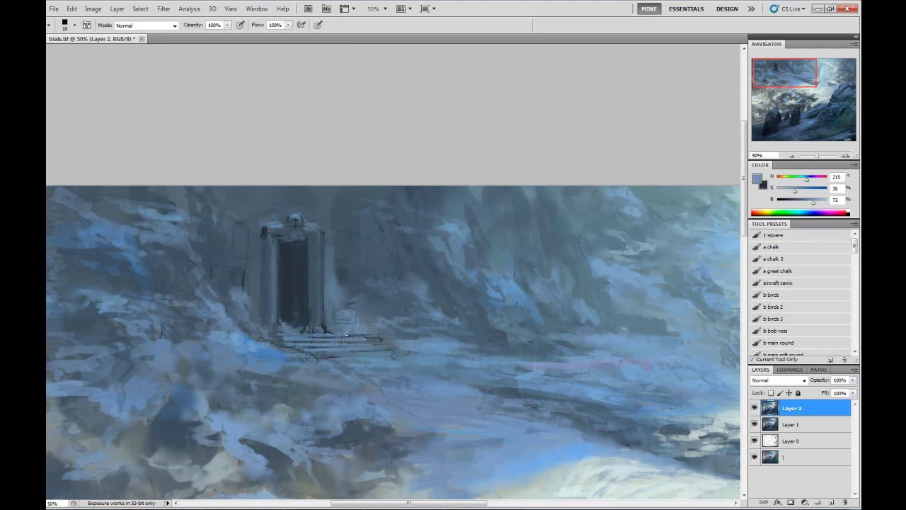
pyautogui.moveTo(278, 334); pyautogui.dragTo(367, 336)
pyautogui.keyDown('alt'); pyautogui.click(329, 341); pyautogui.keyUp('alt')
pyautogui.keyDown('alt'); pyautogui.click(380, 357); pyautogui.keyUp('alt')
pyautogui.moveTo(309, 348)
pyautogui.mouseDown()
pyautogui.moveTo(391, 356)
pyautogui.moveTo(460, 377)
pyautogui.mouseUp()
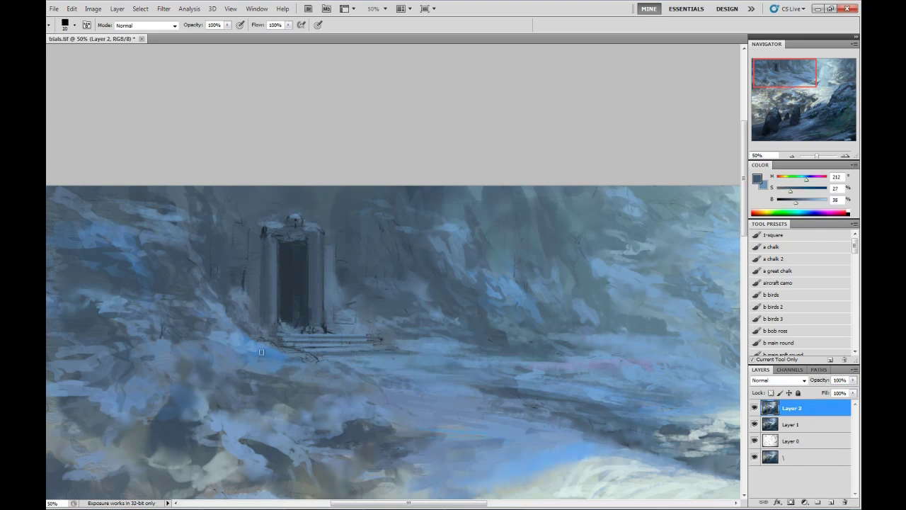
pyautogui.keyDown('alt'); pyautogui.click(296, 351); pyautogui.keyUp('alt')
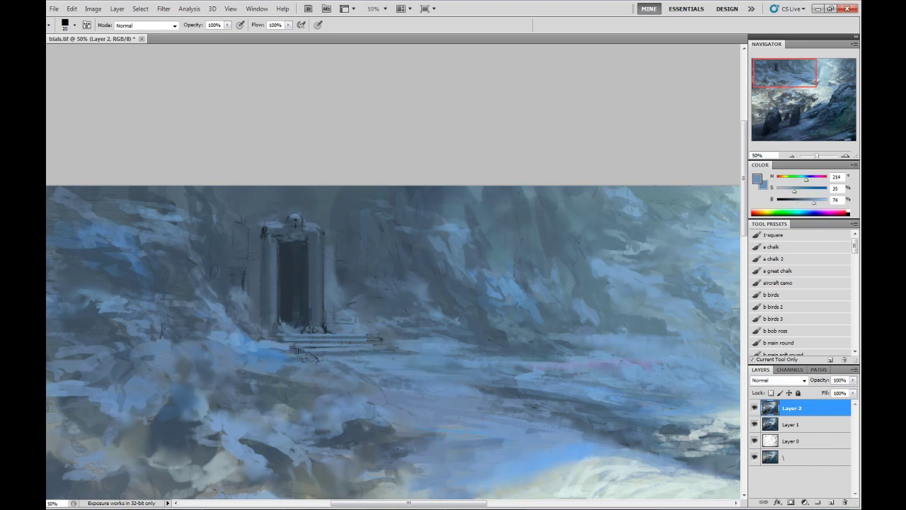
# Add a thin pale blue highlight line down the doorway pillar and blend it.
pyautogui.keyDown('alt'); pyautogui.click(293, 248); pyautogui.keyUp('alt')
pyautogui.press(']')
pyautogui.press(']')
pyautogui.press(']')
pyautogui.press(']')
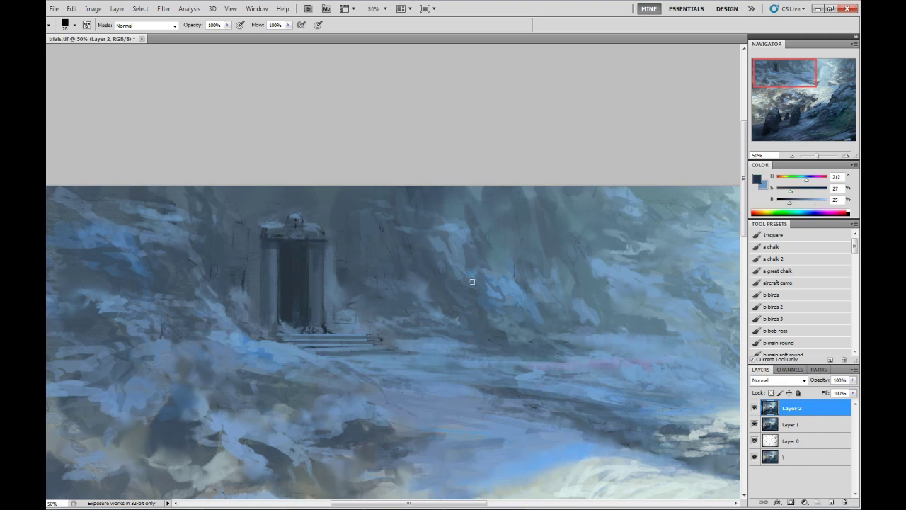
pyautogui.keyDown('alt'); pyautogui.click(472, 282); pyautogui.keyUp('alt')
pyautogui.press('[')
pyautogui.press('[')
pyautogui.press('[')
pyautogui.press('[')
pyautogui.press('[')
pyautogui.press('[')
pyautogui.press('[')
pyautogui.moveTo(305, 243); pyautogui.dragTo(304, 321)
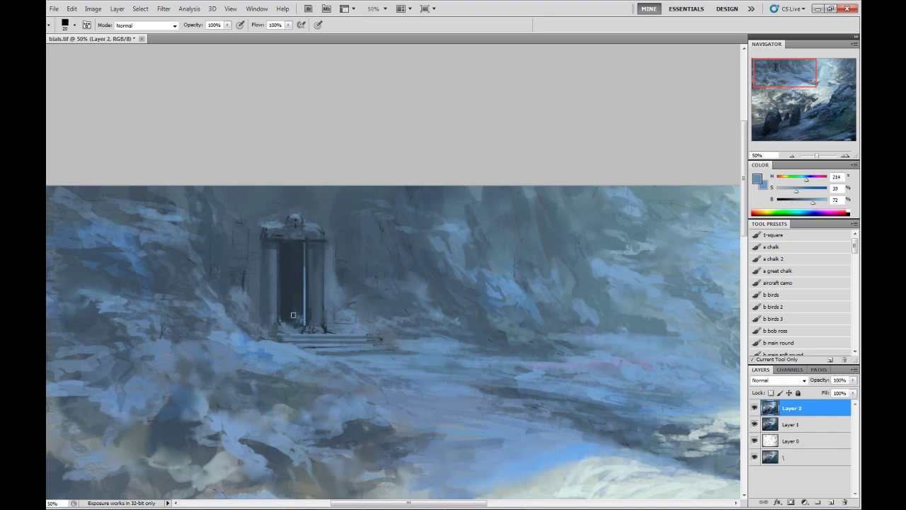
pyautogui.press('r')
pyautogui.press('b')
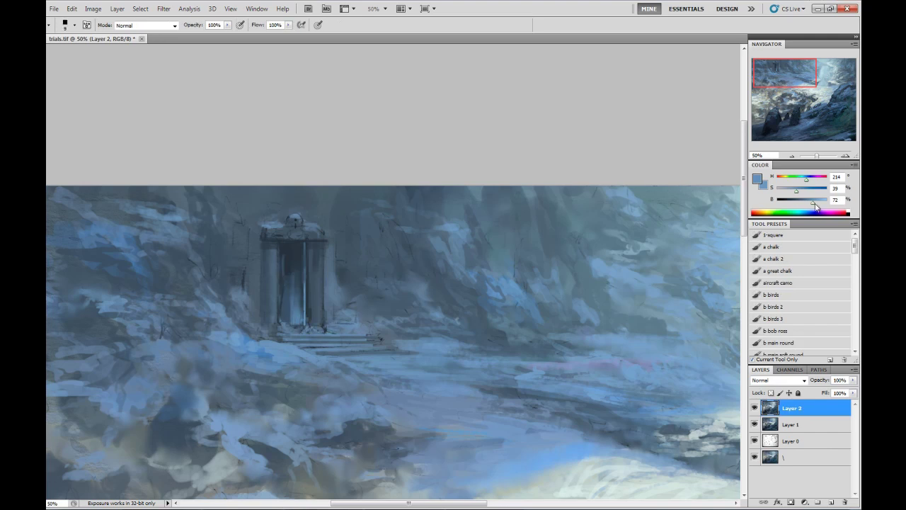
# Touch up the steps and add a dark stroke beside the left pillar.
pyautogui.moveTo(352, 322); pyautogui.dragTo(369, 342)
pyautogui.keyDown('alt'); pyautogui.click(291, 251); pyautogui.keyUp('alt')
pyautogui.moveTo(260, 249)
pyautogui.mouseDown()
pyautogui.moveTo(260, 328)
pyautogui.moveTo(354, 269)
pyautogui.moveTo(521, 227)
pyautogui.mouseUp()
# View the whole painting and switch to the 'good rocks' brush preset.
pyautogui.press('r')
pyautogui.press('h')
pyautogui.press('b')
pyautogui.moveTo(853, 247); pyautogui.dragTo(855, 291)
pyautogui.click(778, 301)
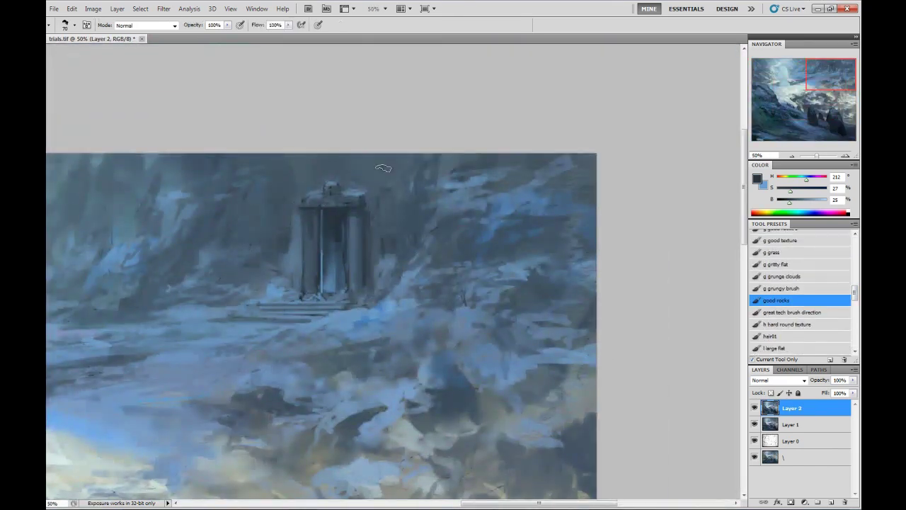
# Paint dark and lighter blue strokes around the doorway's top, right and lower left.
pyautogui.moveTo(382, 166); pyautogui.dragTo(389, 259)
pyautogui.moveTo(409, 177); pyautogui.dragTo(395, 157)
pyautogui.keyDown('alt'); pyautogui.click(403, 210); pyautogui.keyUp('alt')
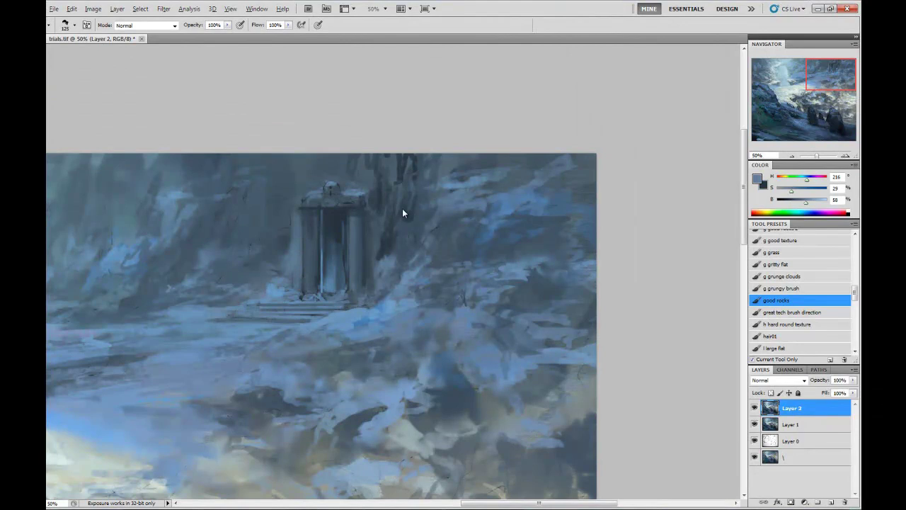
pyautogui.moveTo(386, 194)
pyautogui.mouseDown()
pyautogui.moveTo(358, 205)
pyautogui.moveTo(364, 216)
pyautogui.mouseUp()
pyautogui.keyDown('alt'); pyautogui.click(368, 248); pyautogui.keyUp('alt')
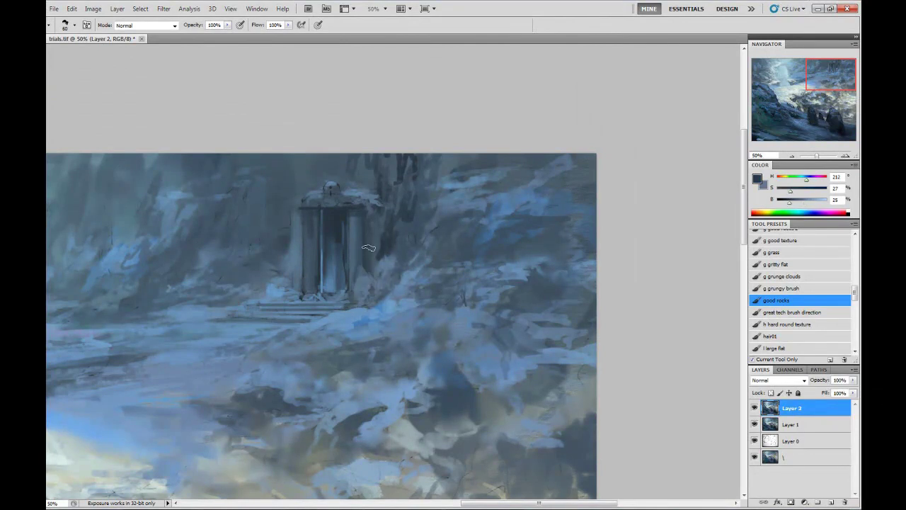
pyautogui.keyDown('alt'); pyautogui.click(294, 295); pyautogui.keyUp('alt')
pyautogui.moveTo(279, 290); pyautogui.dragTo(308, 292)
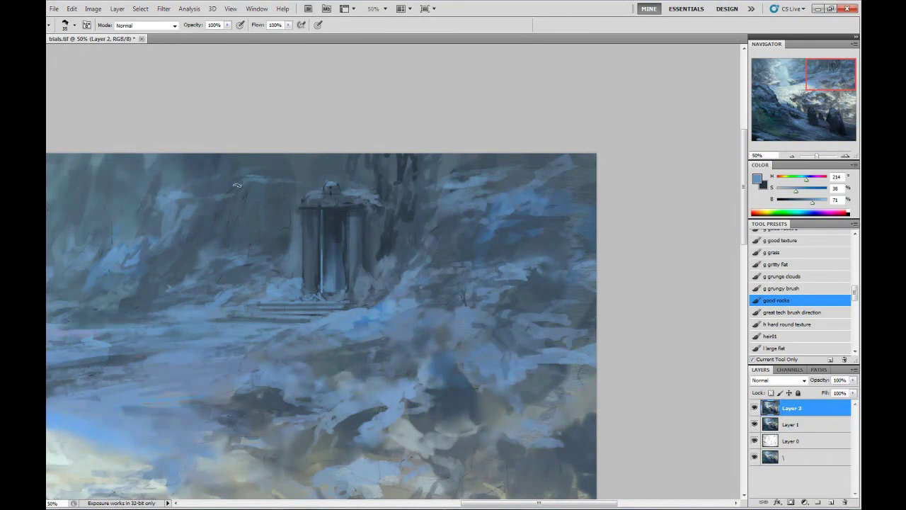
# Add light blue strokes on the rocks right of the doorway and smudge them.
pyautogui.keyDown('alt'); pyautogui.click(268, 171); pyautogui.keyUp('alt')
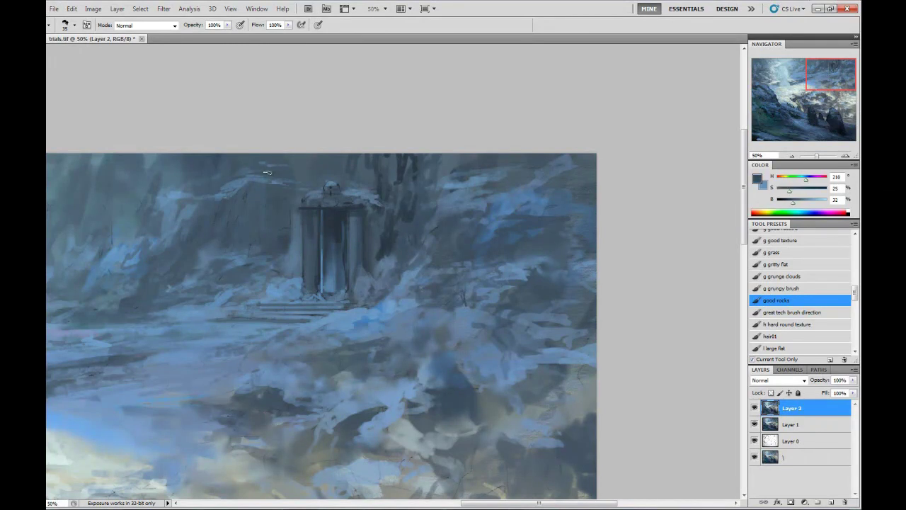
pyautogui.moveTo(406, 160)
pyautogui.mouseDown()
pyautogui.moveTo(449, 190)
pyautogui.moveTo(430, 198)
pyautogui.moveTo(447, 192)
pyautogui.moveTo(435, 230)
pyautogui.moveTo(418, 234)
pyautogui.moveTo(461, 252)
pyautogui.moveTo(478, 244)
pyautogui.moveTo(504, 266)
pyautogui.moveTo(439, 287)
pyautogui.mouseUp()
pyautogui.keyDown('alt'); pyautogui.click(424, 176); pyautogui.keyUp('alt')
pyautogui.keyDown('alt'); pyautogui.click(481, 255); pyautogui.keyUp('alt')
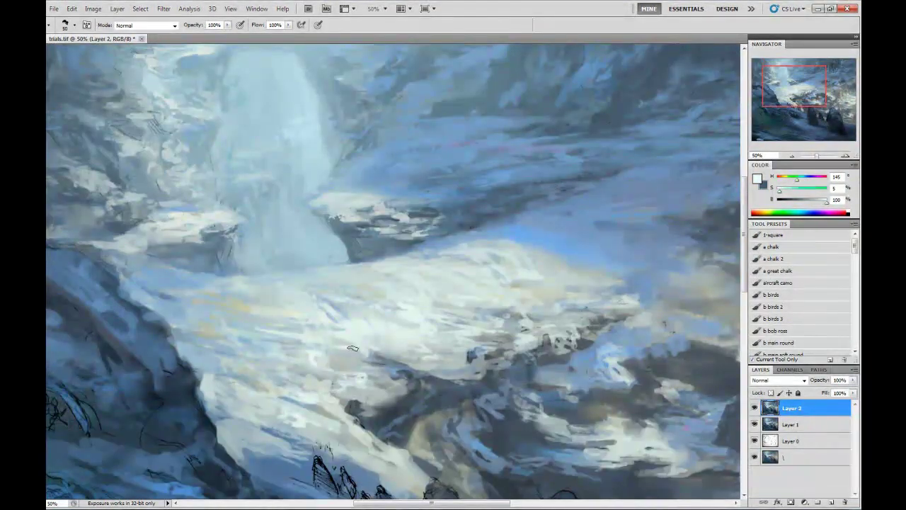
pyautogui.press('r')
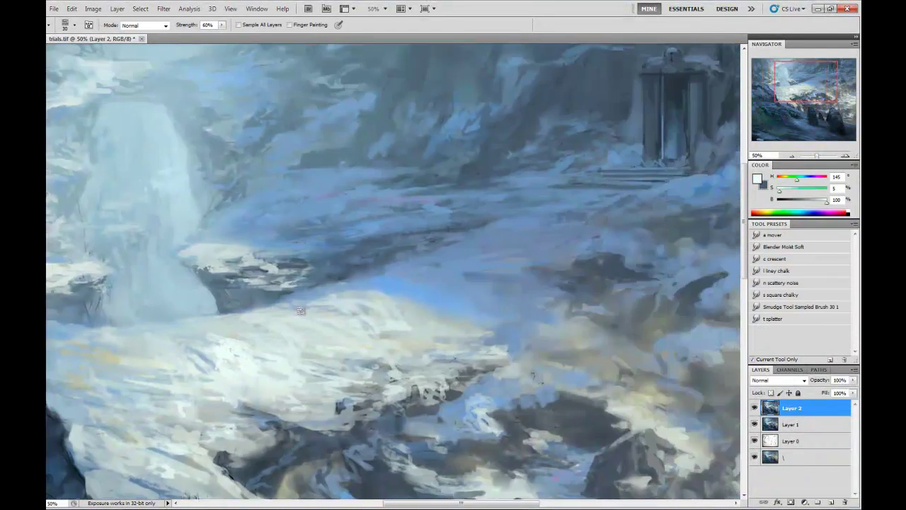
pyautogui.press('b')
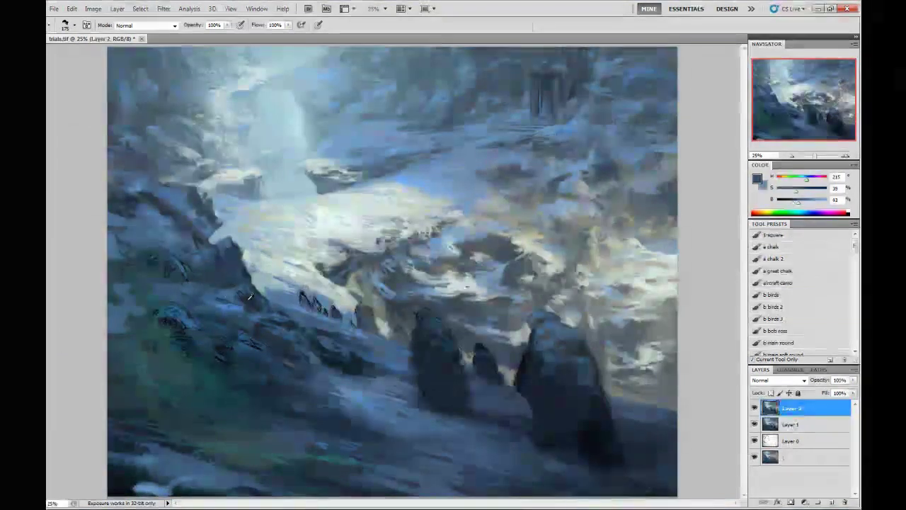
# Paint dark strokes on the left rocks, shrinking the brush from 125 to 100.
pyautogui.hotkey('ctrl', 'shift', 'alt', 'n')
pyautogui.moveTo(192, 233)
pyautogui.mouseDown()
pyautogui.moveTo(107, 285)
pyautogui.moveTo(114, 261)
pyautogui.mouseUp()
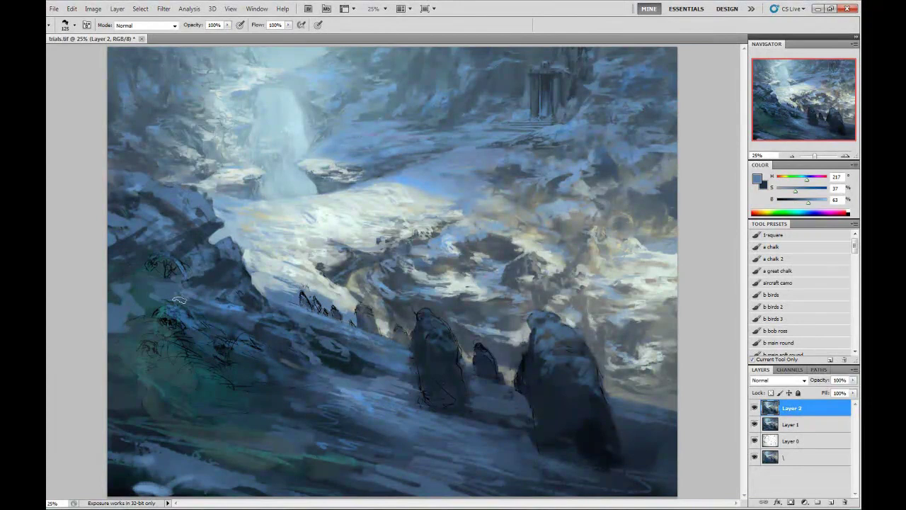
pyautogui.press('[')
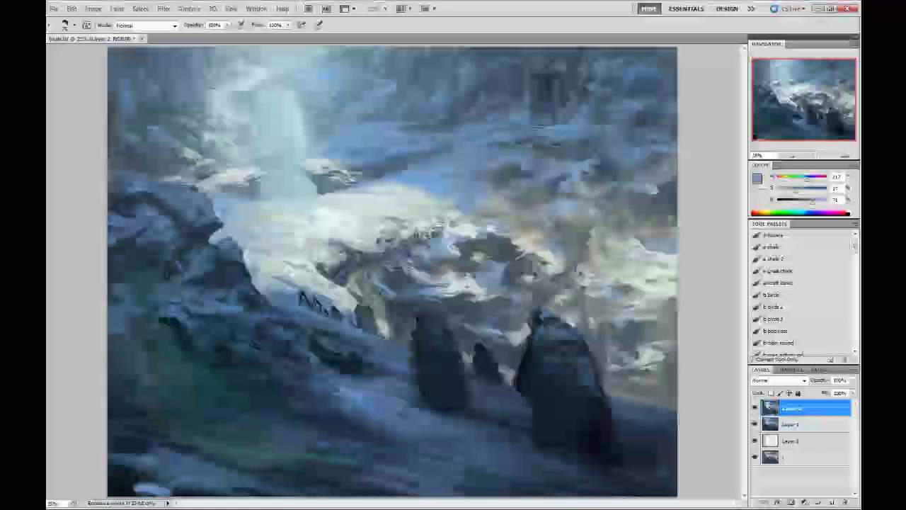
# Flip the painting horizontally and sample a slightly lighter blue-grey.
pyautogui.hotkey('ctrl', 'shift', 'h')
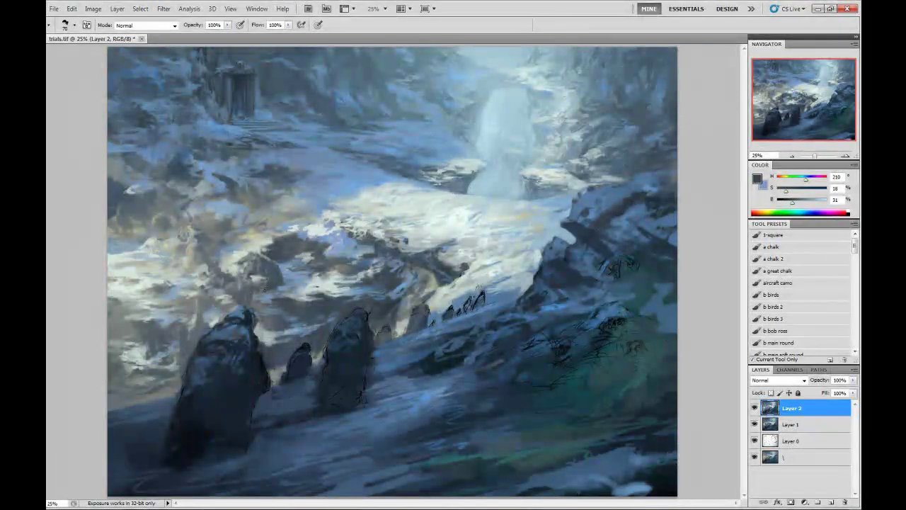
pyautogui.keyDown('alt'); pyautogui.click(183, 303); pyautogui.keyUp('alt')
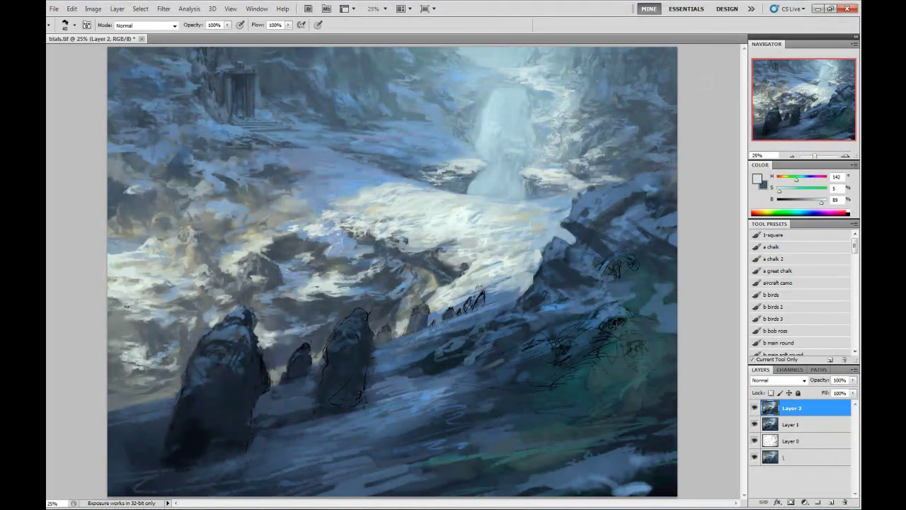
pyautogui.press('r')
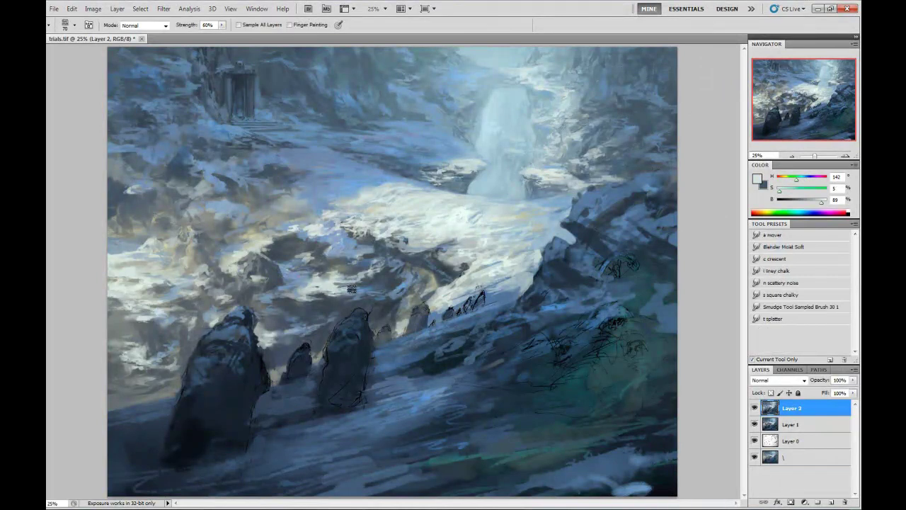
pyautogui.press('b')
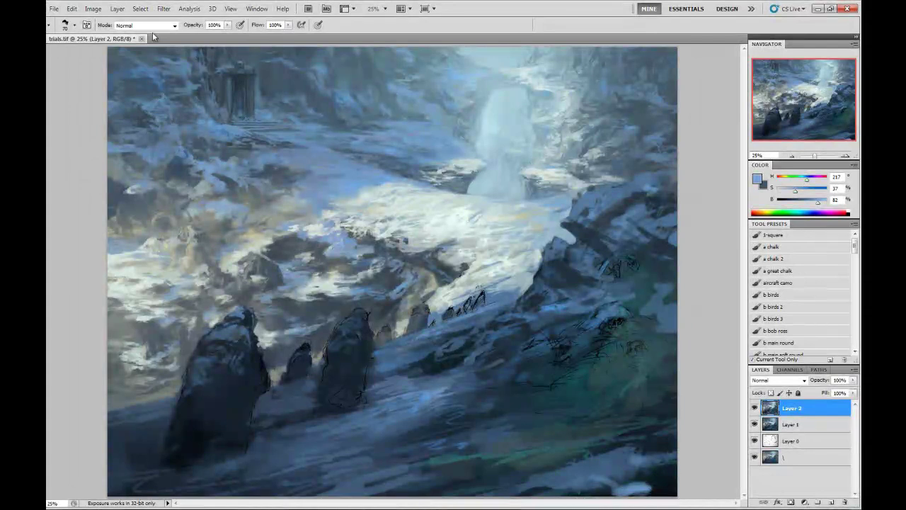
# Paint dark blue shadow strokes over the right rocks with a 200 brush.
pyautogui.press(']')
pyautogui.press(']')
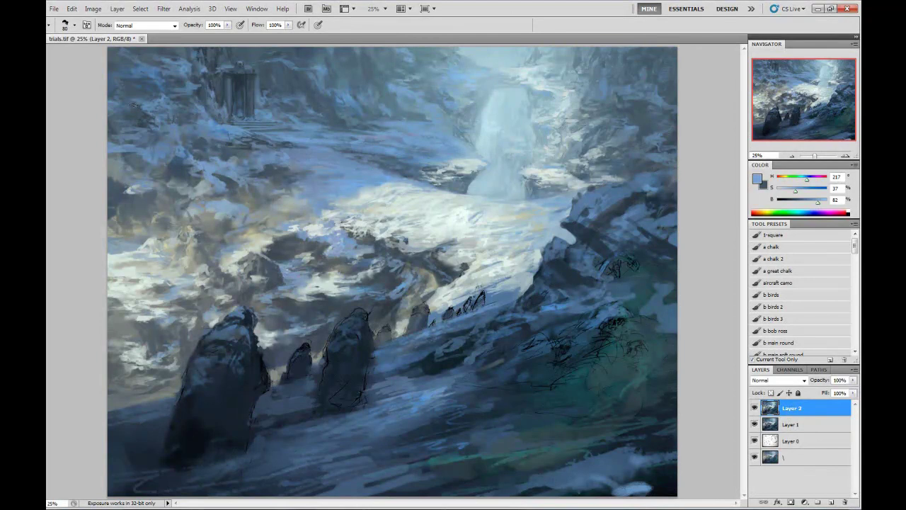
pyautogui.press(']')
pyautogui.press(']')
pyautogui.press(']')
pyautogui.press(']')
pyautogui.press(']')
pyautogui.press(']')
pyautogui.keyDown('alt'); pyautogui.click(616, 245); pyautogui.keyUp('alt')
pyautogui.moveTo(605, 248); pyautogui.dragTo(673, 219)
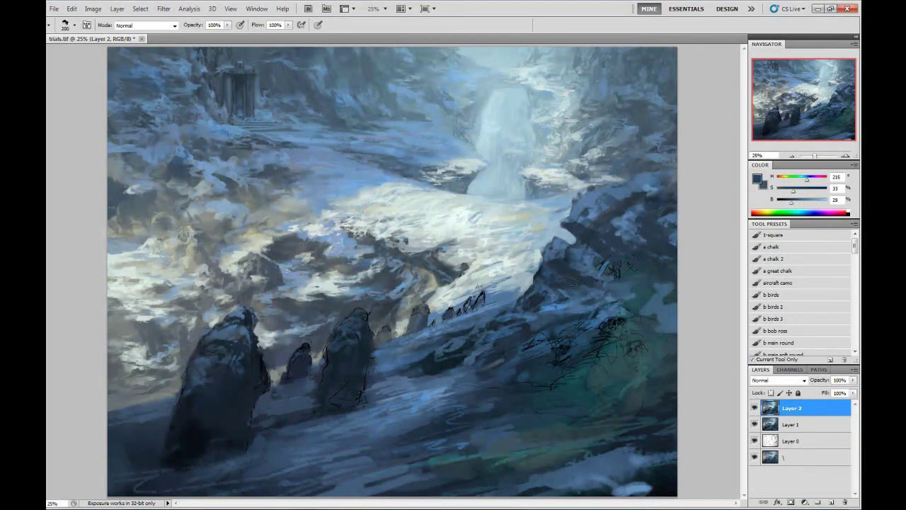
pyautogui.keyDown('alt'); pyautogui.click(587, 259); pyautogui.keyUp('alt')
pyautogui.press('[')
pyautogui.press('[')
pyautogui.press('[')
pyautogui.press('[')
pyautogui.press('[')
pyautogui.press('[')
pyautogui.press('[')
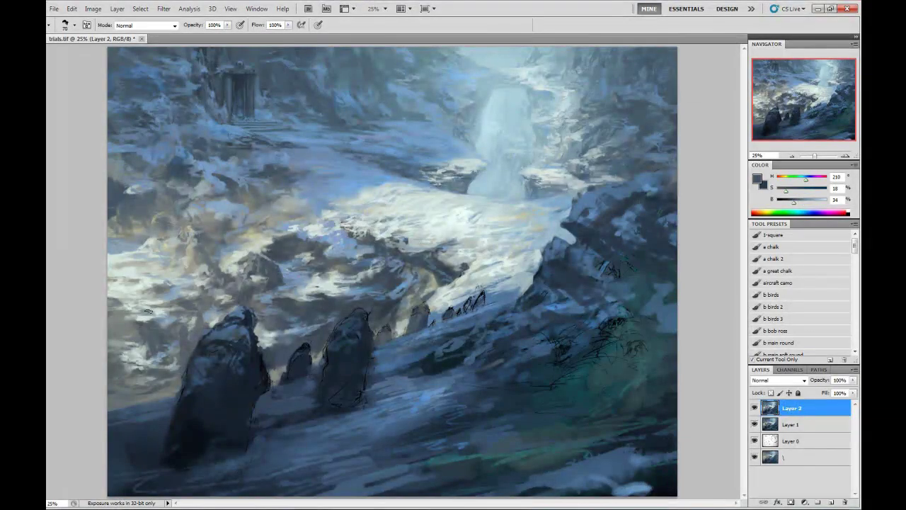
pyautogui.press(']')
pyautogui.press(']')
pyautogui.press(']')
pyautogui.press(']')
pyautogui.press(']')
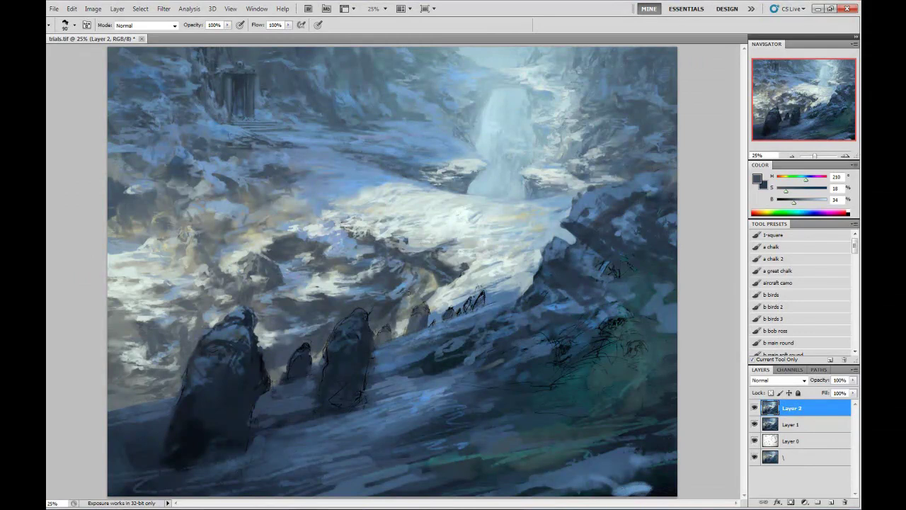
# Paint light blue highlight strokes across the right rock face at brush size 125.
pyautogui.keyDown('alt'); pyautogui.click(374, 267); pyautogui.keyUp('alt')
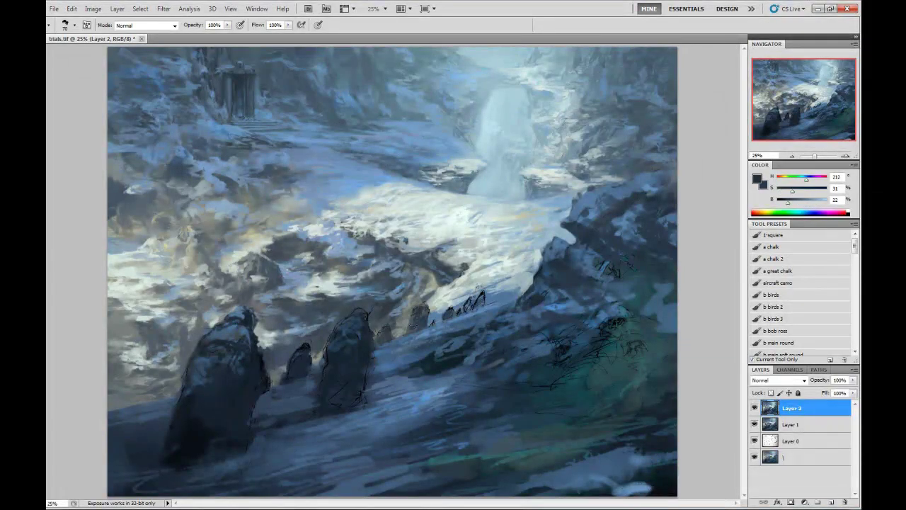
pyautogui.keyDown('alt'); pyautogui.click(415, 308); pyautogui.keyUp('alt')
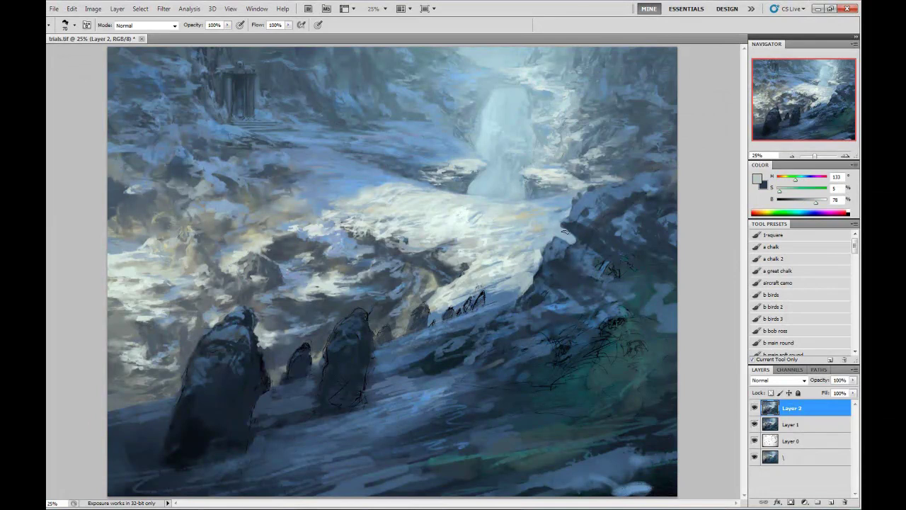
pyautogui.keyDown('alt'); pyautogui.click(489, 272); pyautogui.keyUp('alt')
pyautogui.press(']')
pyautogui.press(']')
pyautogui.press(']')
pyautogui.press(']')
pyautogui.moveTo(545, 268); pyautogui.dragTo(574, 245)
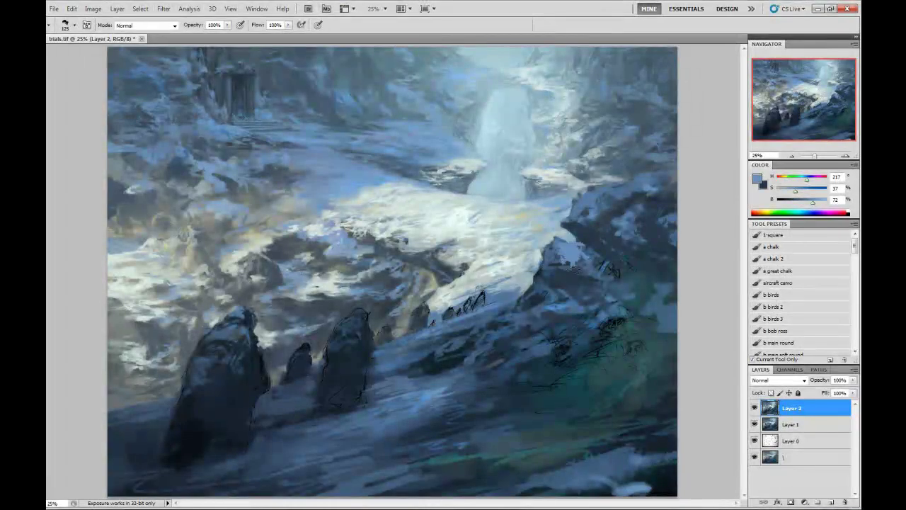
pyautogui.moveTo(542, 303)
pyautogui.mouseDown()
pyautogui.moveTo(575, 284)
pyautogui.moveTo(579, 261)
pyautogui.mouseUp()
pyautogui.moveTo(510, 315); pyautogui.dragTo(566, 285)
# Refine the rock with darker and mid blues at brush size 60, then zoom to the doorway.
pyautogui.keyDown('alt'); pyautogui.click(558, 244); pyautogui.keyUp('alt')
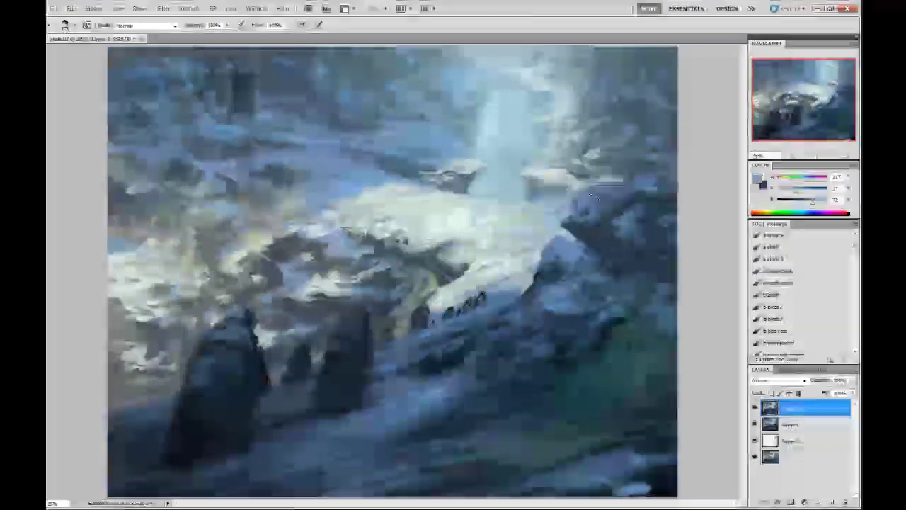
pyautogui.keyDown('alt'); pyautogui.click(499, 353); pyautogui.keyUp('alt')
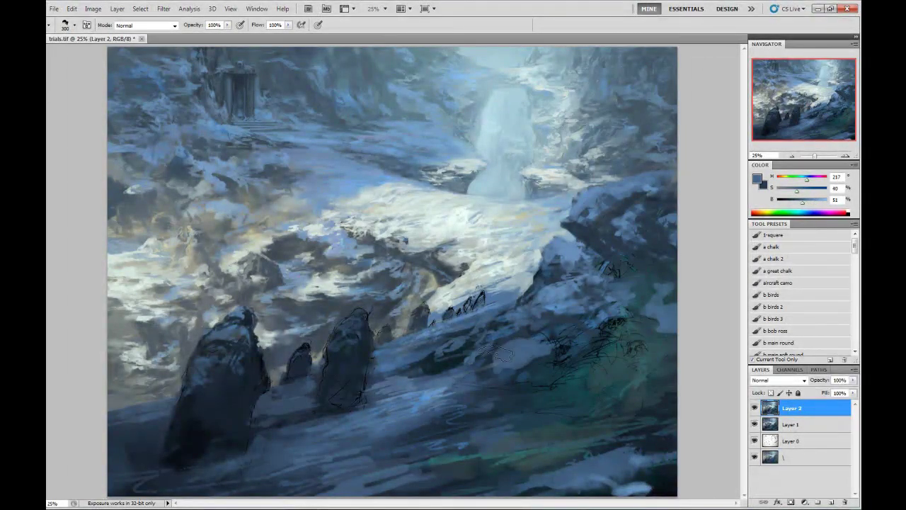
pyautogui.press('r')
pyautogui.press('b')
pyautogui.keyDown('alt'); pyautogui.click(467, 304); pyautogui.keyUp('alt')
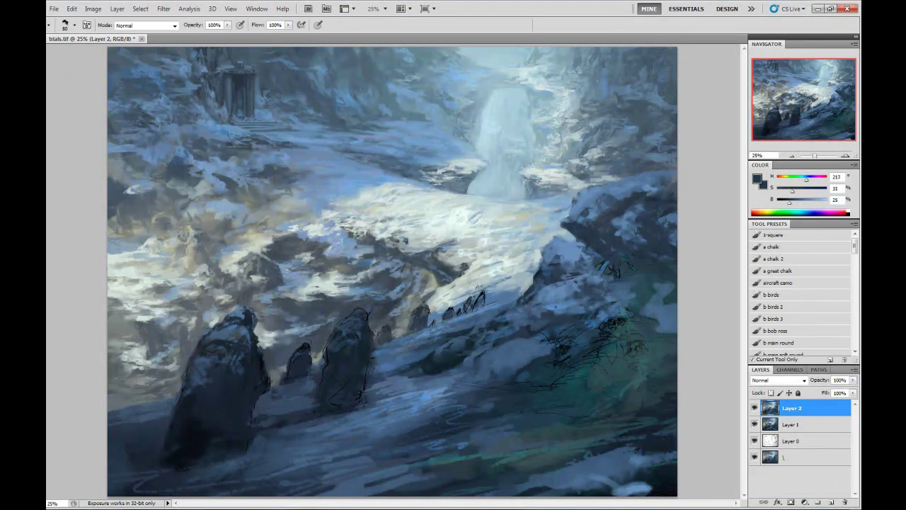
pyautogui.press('[')
pyautogui.keyDown('alt'); pyautogui.click(477, 291); pyautogui.keyUp('alt')
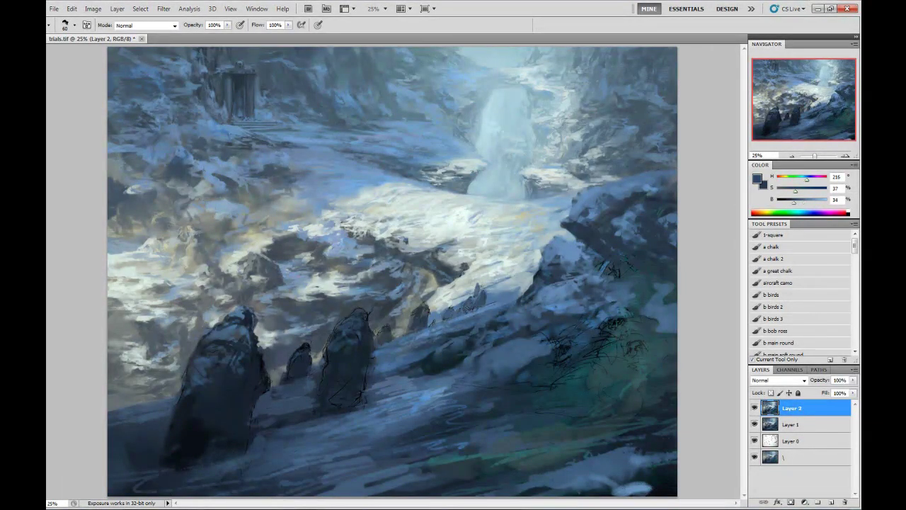
pyautogui.hotkey('ctrl', '+')
pyautogui.hotkey('ctrl', '+')
pyautogui.hotkey('ctrl', '+')
# Paint light blue over the temple steps with the '1 square' preset, then pick 'b main round'.
pyautogui.moveTo(212, 85); pyautogui.dragTo(453, 312)
pyautogui.keyDown('alt'); pyautogui.click(363, 157); pyautogui.keyUp('alt')
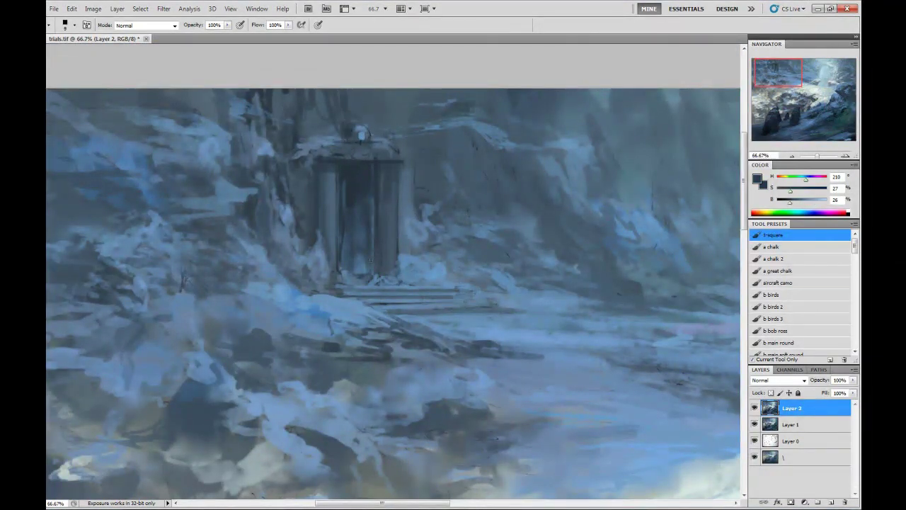
pyautogui.keyDown('alt'); pyautogui.click(373, 304); pyautogui.keyUp('alt')
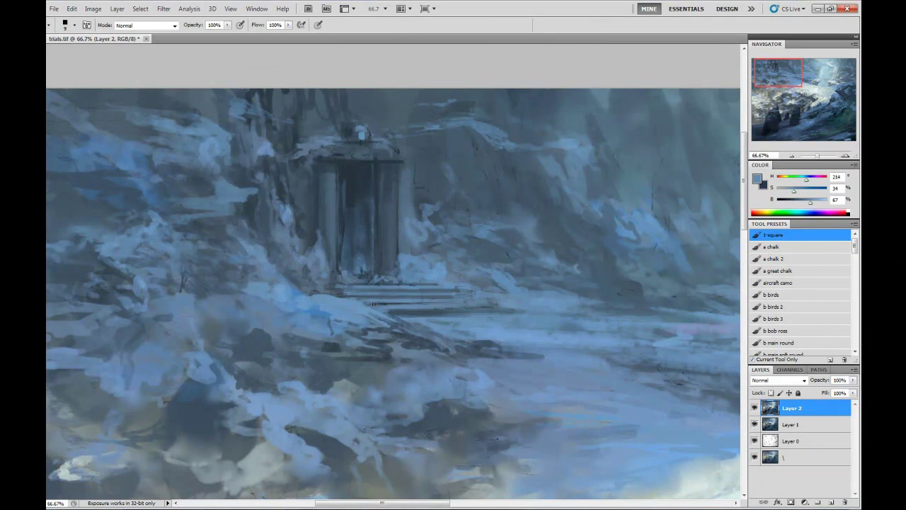
pyautogui.moveTo(488, 306); pyautogui.dragTo(446, 303)
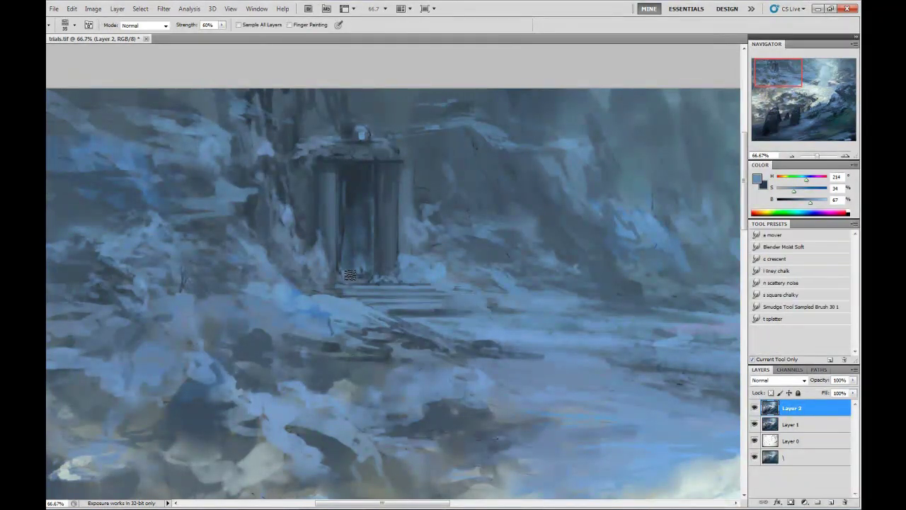
pyautogui.keyDown('alt'); pyautogui.click(320, 281); pyautogui.keyUp('alt')
pyautogui.click(779, 343)
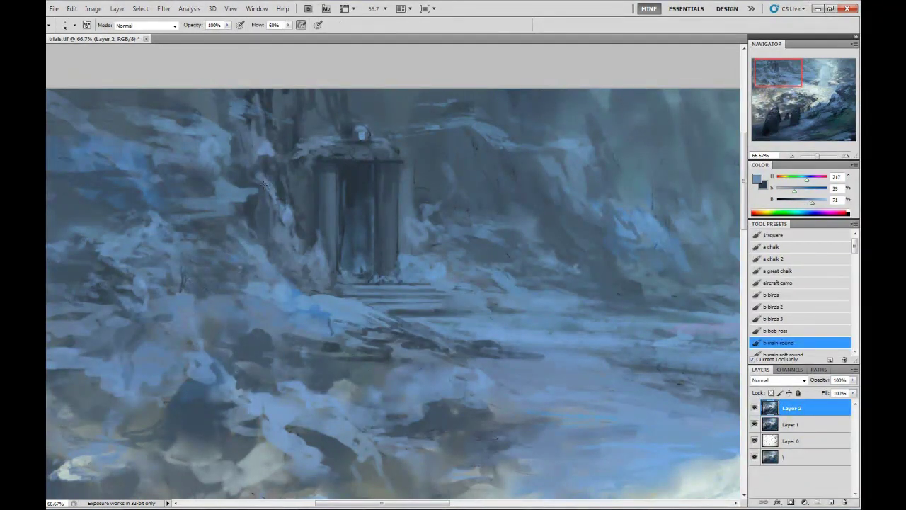
# Merge down, paint a small light stroke by the doorway, then ready a larger smudge brush.
pyautogui.hotkey('ctrl', 'e')
pyautogui.hotkey('ctrl', 'shift', 'alt', 'n')
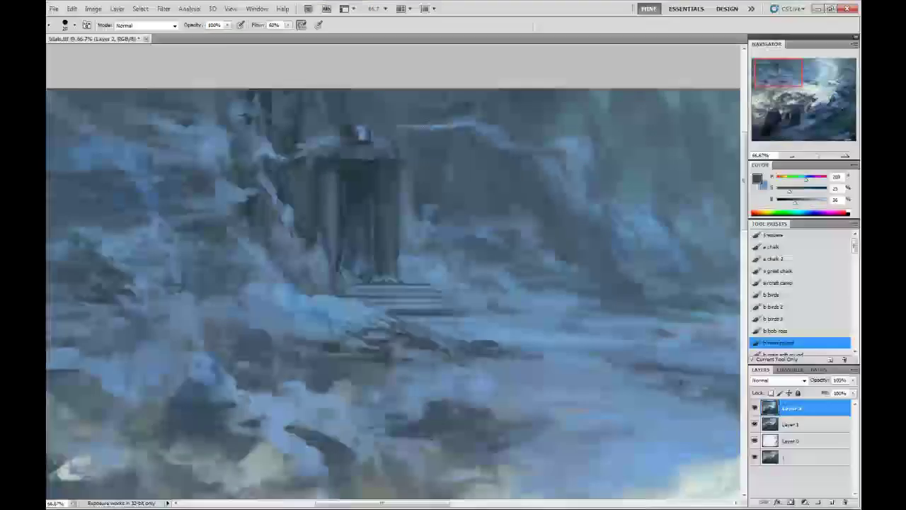
pyautogui.moveTo(426, 108); pyautogui.dragTo(450, 131)
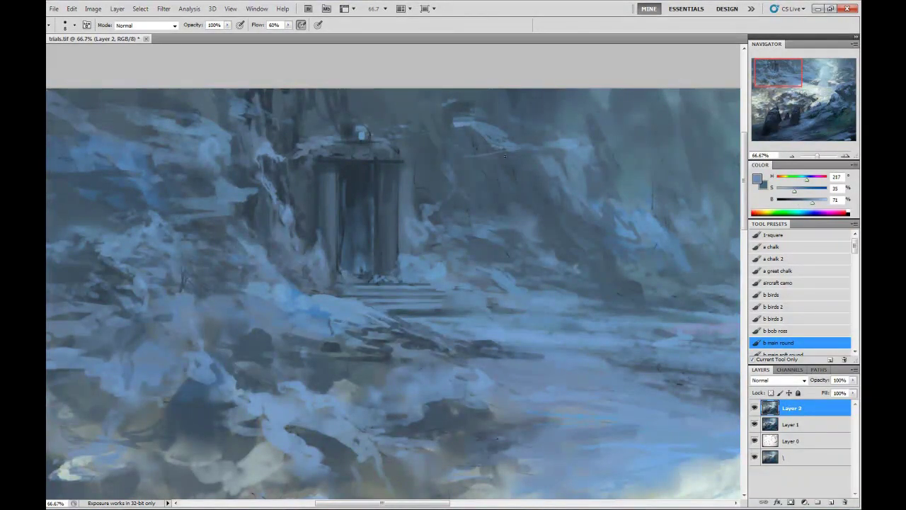
pyautogui.keyDown('alt'); pyautogui.click(496, 185); pyautogui.keyUp('alt')
pyautogui.press(']')
pyautogui.press(']')
pyautogui.press(']')
pyautogui.press(']')
pyautogui.press('r')
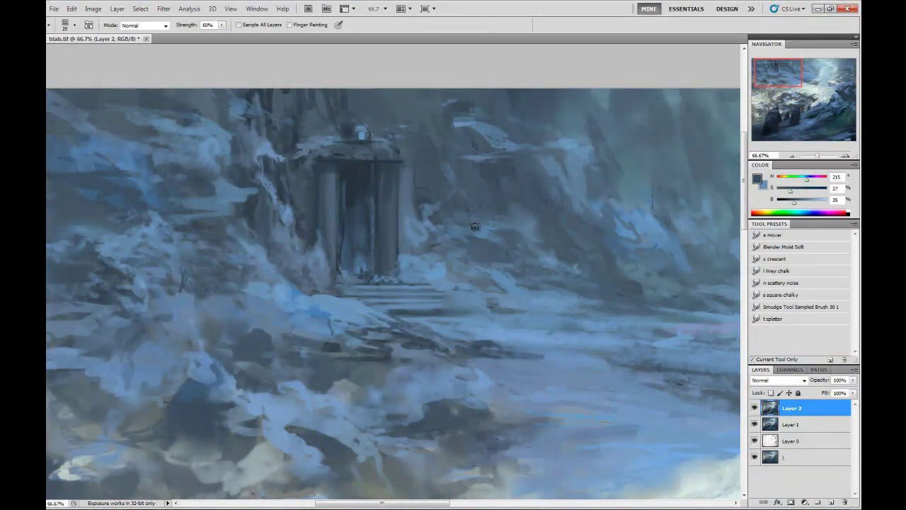
pyautogui.moveTo(657, 243); pyautogui.dragTo(482, 208)
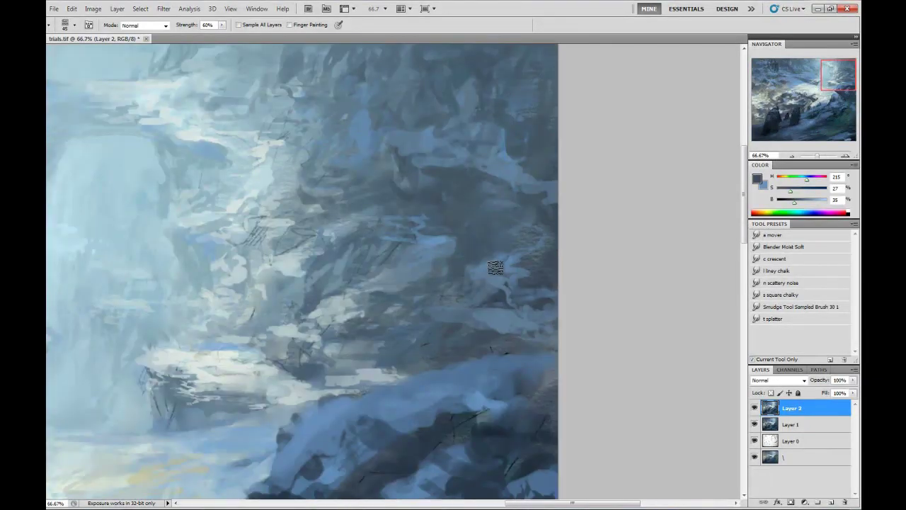
# Paint brown and light blue-grey strokes on the right rocks and slope, then flip horizontally.
pyautogui.hscroll(-3, 396, 208)
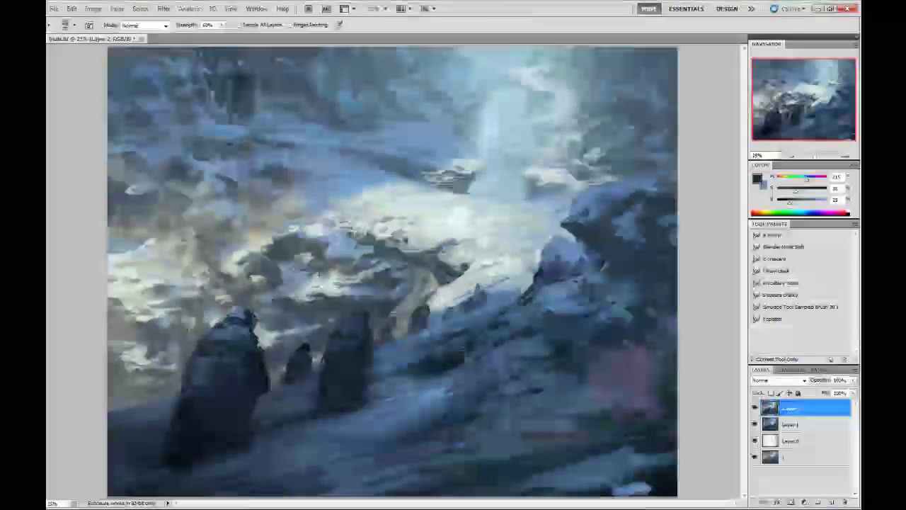
pyautogui.press('b')
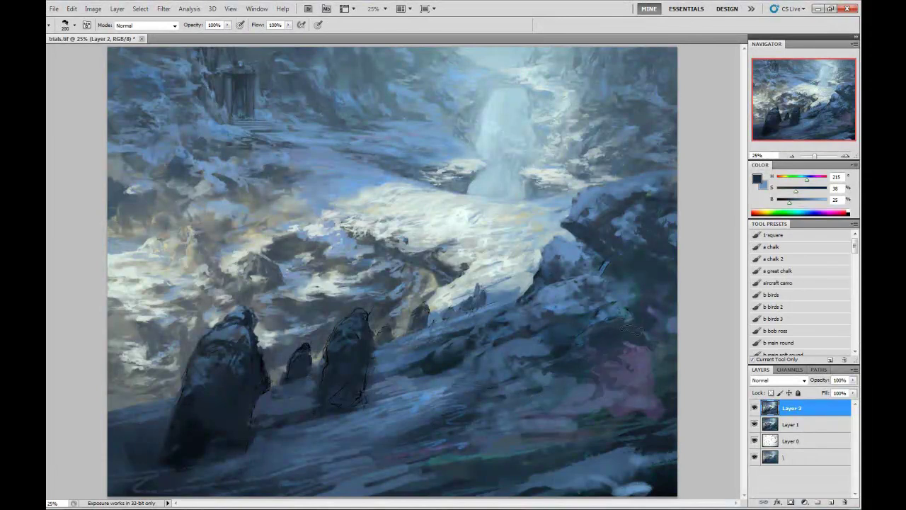
pyautogui.moveTo(593, 347)
pyautogui.mouseDown()
pyautogui.moveTo(596, 362)
pyautogui.moveTo(574, 360)
pyautogui.mouseUp()
pyautogui.keyDown('alt'); pyautogui.click(603, 344); pyautogui.keyUp('alt')
pyautogui.keyDown('alt'); pyautogui.click(602, 346); pyautogui.keyUp('alt')
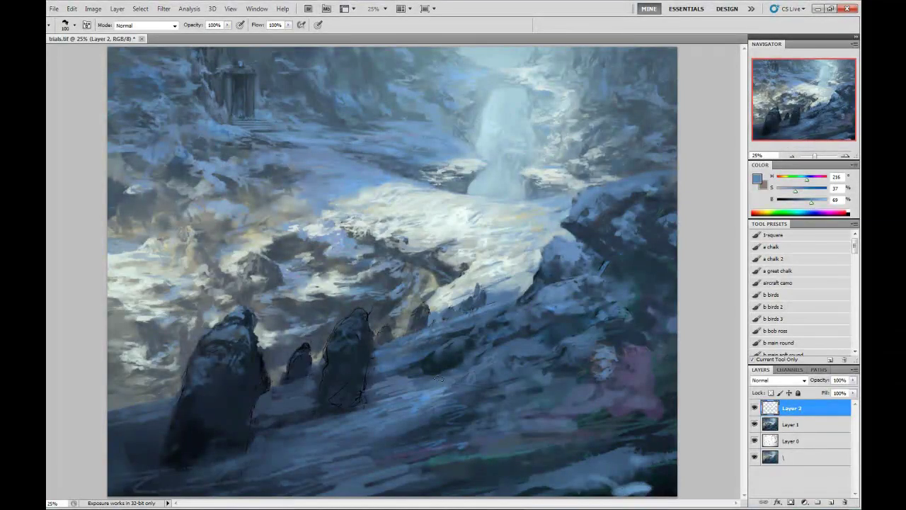
pyautogui.moveTo(414, 380); pyautogui.dragTo(485, 421)
pyautogui.hotkey('ctrl', 'shift', 'h')
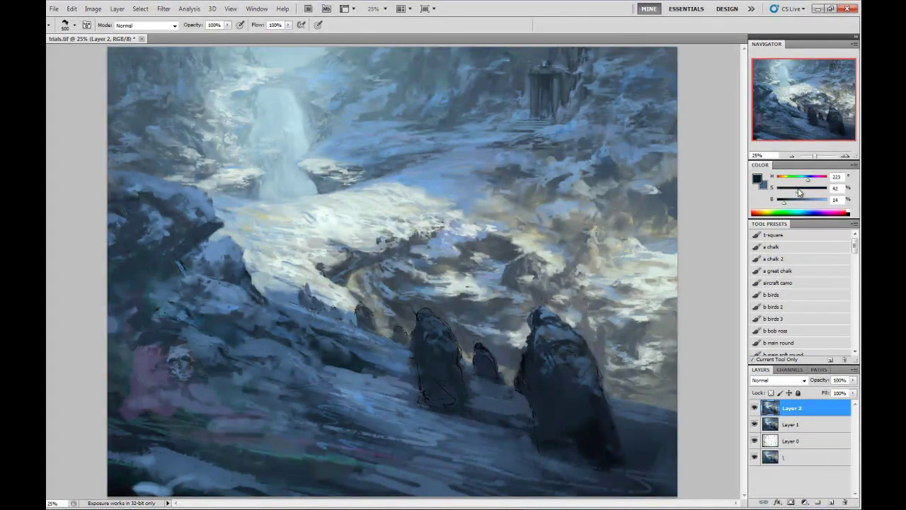
# Cover the pinkish lower-left patch with darker blue, then flip the canvas back to its original orientation.
pyautogui.moveTo(174, 453)
pyautogui.mouseDown()
pyautogui.moveTo(134, 404)
pyautogui.moveTo(177, 354)
pyautogui.moveTo(241, 343)
pyautogui.mouseUp()
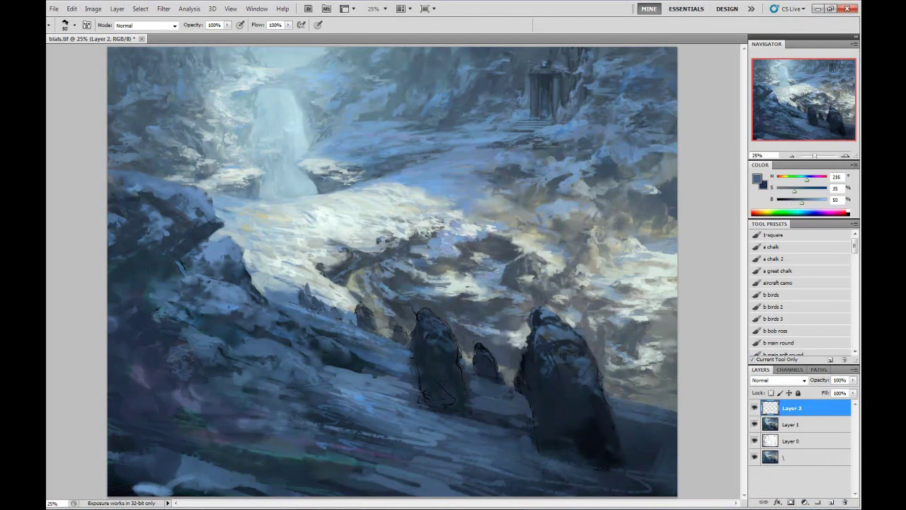
pyautogui.hotkey('ctrl', 'shift', 'h')
pyautogui.scroll(3, 543, 370)
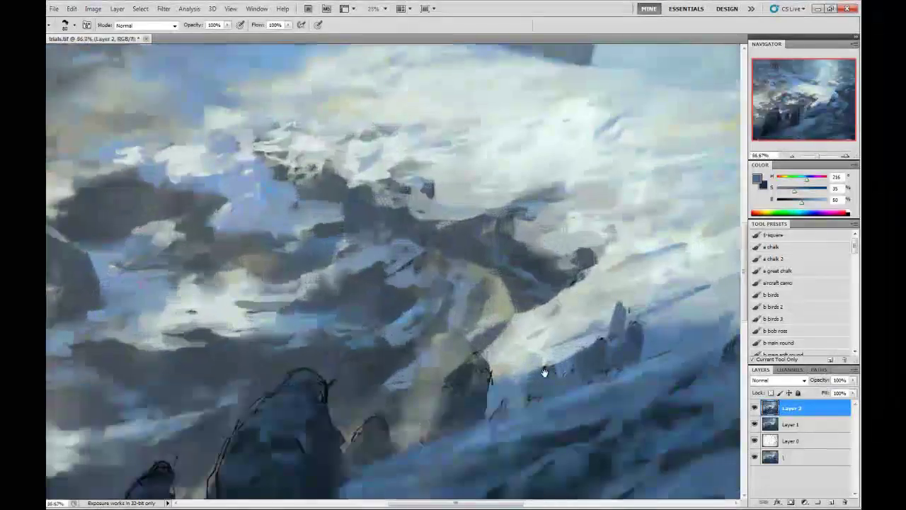
# With the 'b main round' preset, paint a pale skull with a faint highlight among the rocks.
pyautogui.click(790, 342)
pyautogui.moveTo(597, 295); pyautogui.dragTo(519, 294)
pyautogui.keyDown('alt'); pyautogui.click(519, 295); pyautogui.keyUp('alt')
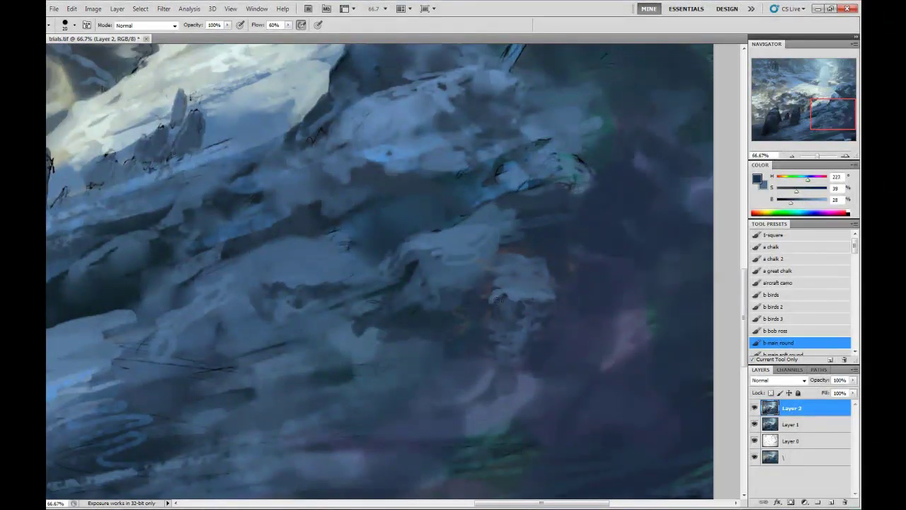
pyautogui.keyDown('alt'); pyautogui.click(518, 312); pyautogui.keyUp('alt')
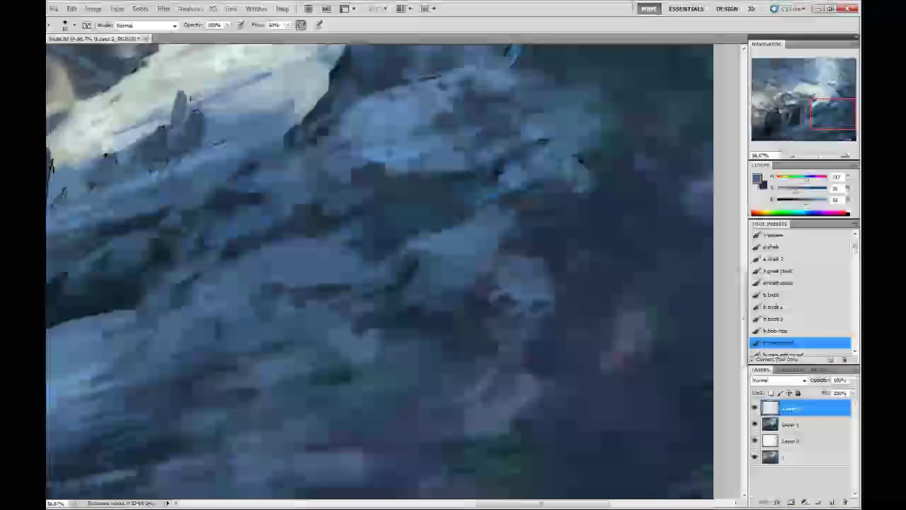
pyautogui.moveTo(492, 306)
pyautogui.mouseDown()
pyautogui.moveTo(503, 325)
pyautogui.moveTo(514, 316)
pyautogui.moveTo(516, 337)
pyautogui.mouseUp()
pyautogui.moveTo(515, 286); pyautogui.dragTo(532, 269)
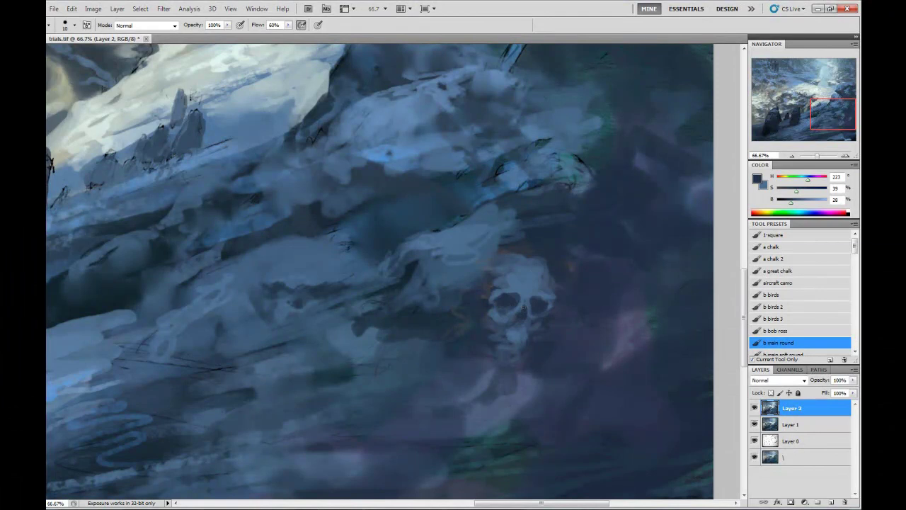
pyautogui.press('Delete')
# Brush light blue strokes down-left of the skull with a larger brush, then zoom out.
pyautogui.press(']')
pyautogui.press(']')
pyautogui.press(']')
pyautogui.press(']')
pyautogui.press(']')
pyautogui.keyDown('alt'); pyautogui.click(493, 289); pyautogui.keyUp('alt')
pyautogui.moveTo(489, 280)
pyautogui.mouseDown()
pyautogui.moveTo(463, 271)
pyautogui.moveTo(479, 333)
pyautogui.moveTo(382, 342)
pyautogui.mouseUp()
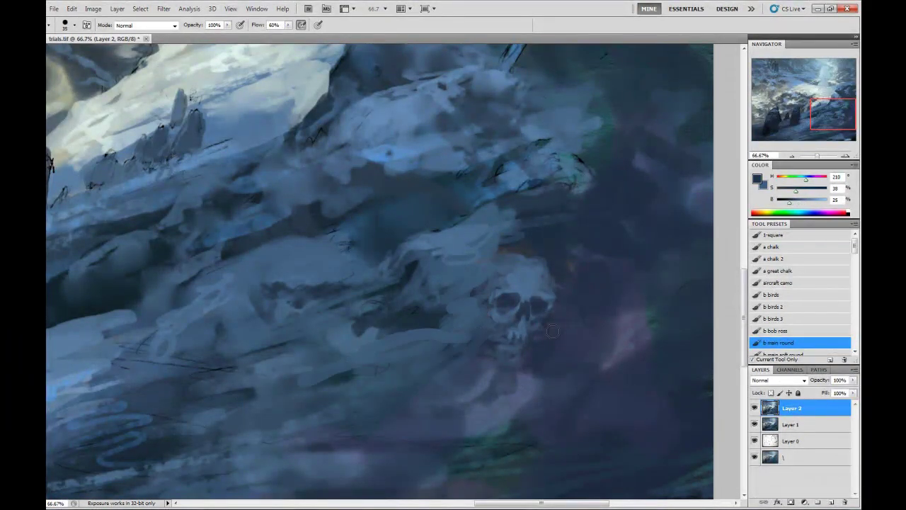
pyautogui.hotkey('ctrl', 'shift', 'alt', 'e')
pyautogui.keyDown('alt'); pyautogui.click(541, 318); pyautogui.keyUp('alt')
pyautogui.press('[')
pyautogui.press('[')
pyautogui.press('[')
pyautogui.press('[')
pyautogui.press('[')
pyautogui.press('[')
pyautogui.press('[')
pyautogui.hotkey('ctrl', 'shift', 'alt', 'e')
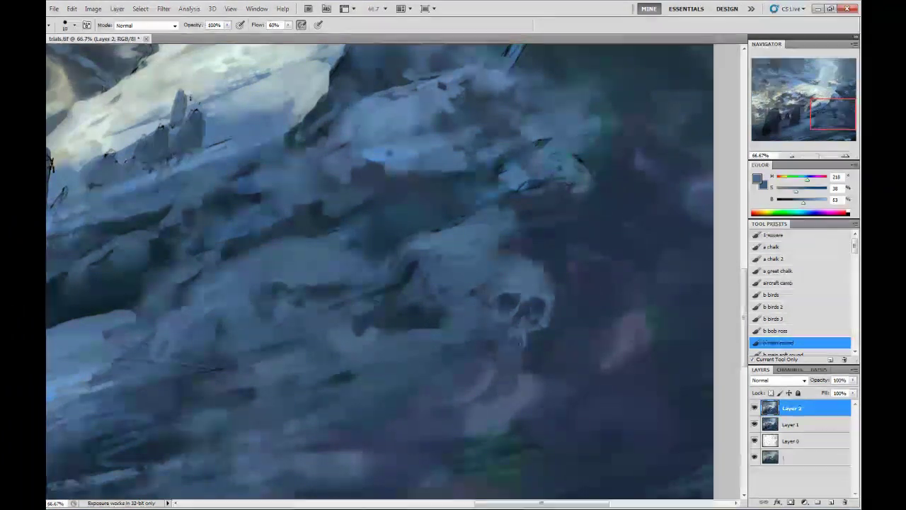
pyautogui.hotkey('ctrl', '-')
pyautogui.hotkey('ctrl', '-')
pyautogui.hotkey('ctrl', '-')
pyautogui.hotkey('ctrl', '-')
pyautogui.hotkey('ctrl', '+')
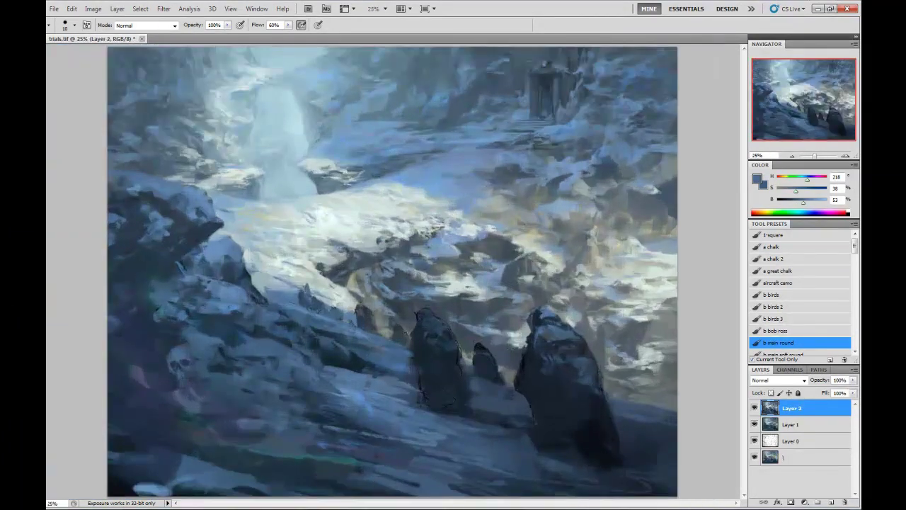
# Using the 'good rocks' preset, paint dark blue strokes on the lower-left rocks.
pyautogui.scroll(-10, 800, 312)
pyautogui.click(786, 319)
pyautogui.keyDown('alt'); pyautogui.click(160, 250); pyautogui.keyUp('alt')
pyautogui.press('[')
pyautogui.press('[')
pyautogui.press('[')
pyautogui.moveTo(177, 351)
pyautogui.mouseDown()
pyautogui.moveTo(201, 344)
pyautogui.moveTo(170, 340)
pyautogui.moveTo(191, 322)
pyautogui.moveTo(212, 396)
pyautogui.mouseUp()
# Paint pinkish-purple strokes across the lower-left rocks.
pyautogui.keyDown('alt'); pyautogui.click(272, 366); pyautogui.keyUp('alt')
pyautogui.press(']')
pyautogui.press(']')
pyautogui.press(']')
pyautogui.press(']')
pyautogui.click(815, 176)
pyautogui.moveTo(191, 364); pyautogui.dragTo(345, 396)
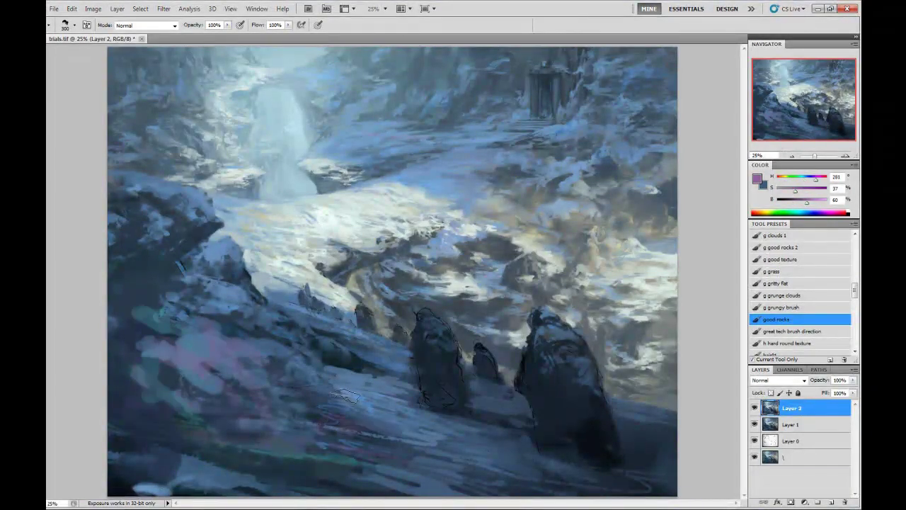
pyautogui.moveTo(128, 305)
pyautogui.mouseDown()
pyautogui.moveTo(140, 335)
pyautogui.moveTo(170, 326)
pyautogui.moveTo(91, 344)
pyautogui.moveTo(174, 371)
pyautogui.mouseUp()
# Mirror the canvas and paint light blue strokes on the lower-right slope.
pyautogui.press(']')
pyautogui.press(']')
pyautogui.press(']')
pyautogui.keyDown('alt'); pyautogui.click(397, 276); pyautogui.keyUp('alt')
pyautogui.press('h')
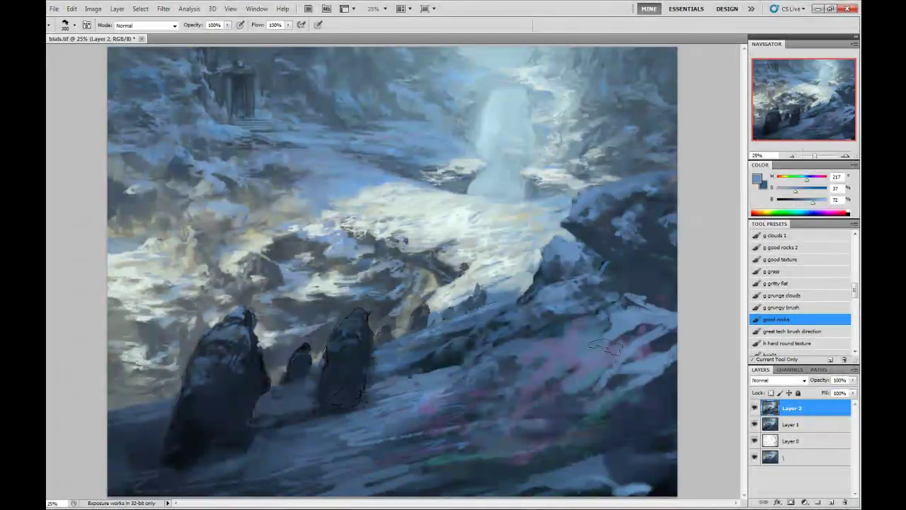
pyautogui.keyDown('alt'); pyautogui.click(627, 319); pyautogui.keyUp('alt')
pyautogui.press('r')
pyautogui.press('n')
pyautogui.press('b')
pyautogui.keyDown('alt'); pyautogui.click(560, 244); pyautogui.keyUp('alt')
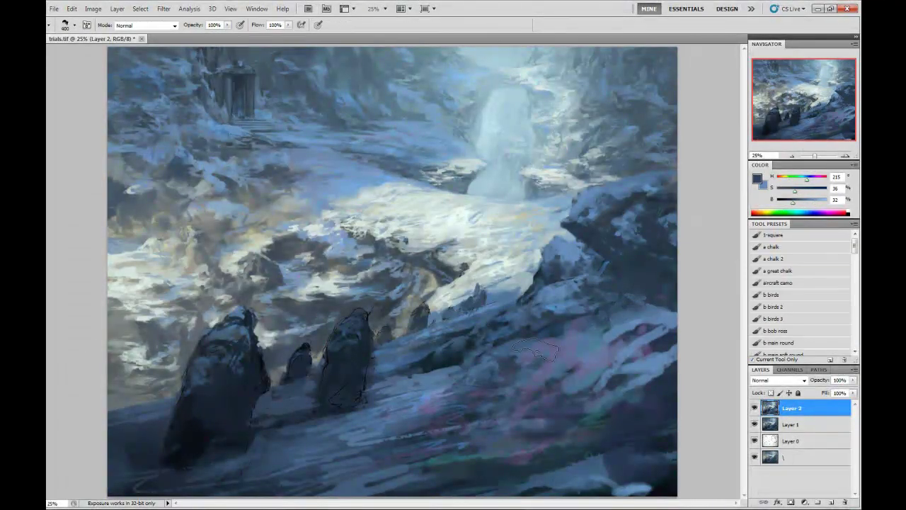
pyautogui.moveTo(566, 332); pyautogui.dragTo(556, 358)
pyautogui.moveTo(481, 382)
pyautogui.mouseDown()
pyautogui.moveTo(524, 423)
pyautogui.moveTo(347, 397)
pyautogui.mouseUp()
# Continue slightly darker light strokes across the lower slope.
pyautogui.keyDown('alt'); pyautogui.click(524, 424); pyautogui.keyUp('alt')
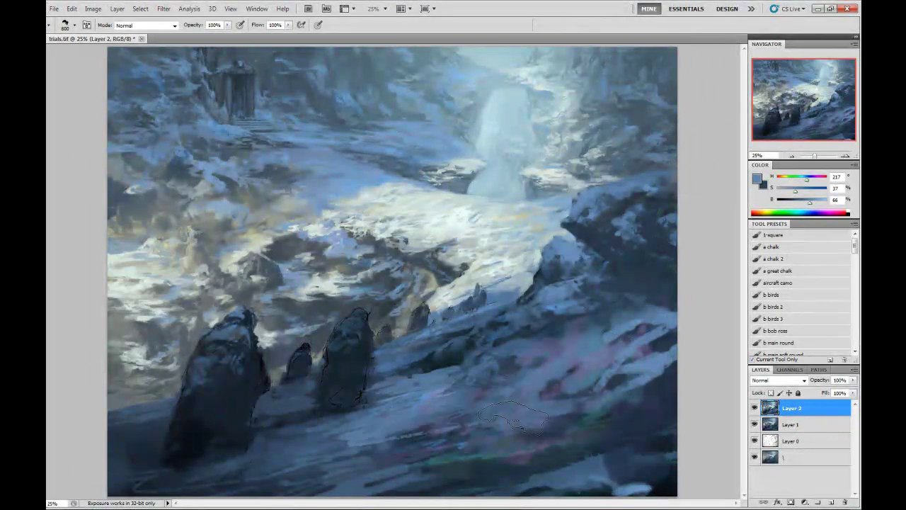
pyautogui.moveTo(369, 443); pyautogui.dragTo(488, 425)
pyautogui.moveTo(340, 453); pyautogui.dragTo(279, 471)
pyautogui.hotkey('ctrl', '-')
# Paint near-black strokes on the lower-right slope with a smaller brush.
pyautogui.keyDown('alt'); pyautogui.click(527, 341); pyautogui.keyUp('alt')
pyautogui.press('[')
pyautogui.press('[')
pyautogui.press('[')
pyautogui.press('[')
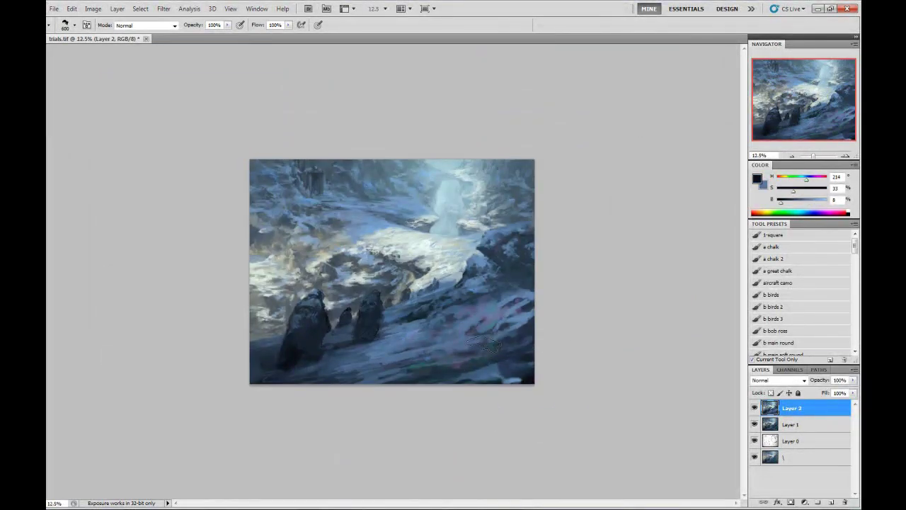
pyautogui.moveTo(524, 340); pyautogui.dragTo(418, 369)
pyautogui.moveTo(521, 287); pyautogui.dragTo(488, 318)
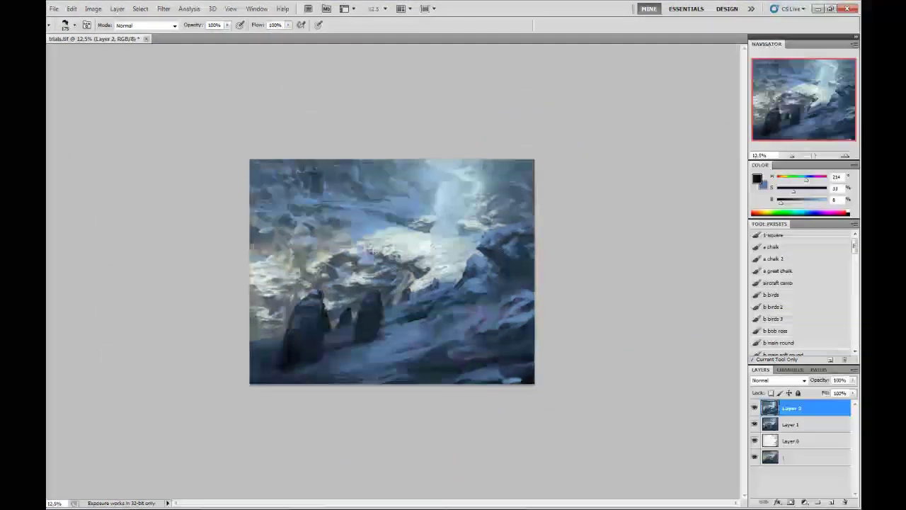
# Add brighter blue strokes along the bottom of the painting with a larger brush.
pyautogui.keyDown('alt'); pyautogui.click(407, 340); pyautogui.keyUp('alt')
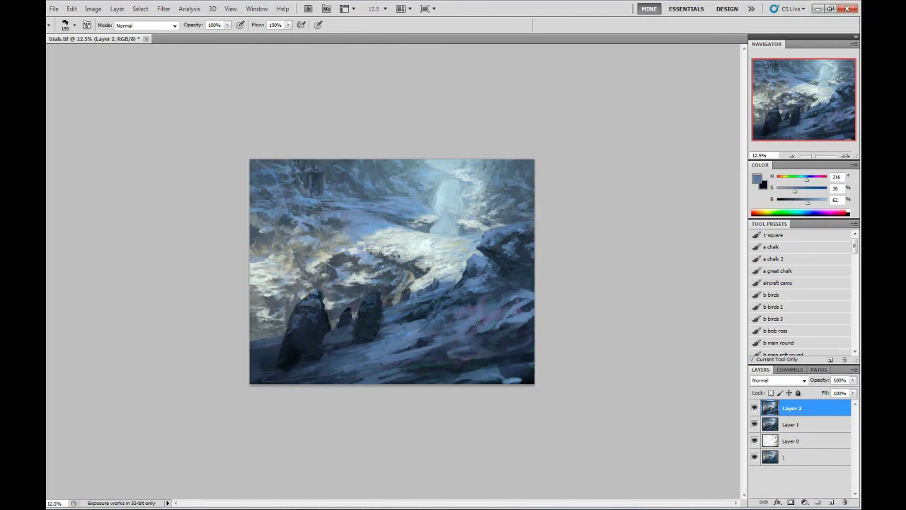
pyautogui.keyDown('alt'); pyautogui.click(453, 350); pyautogui.keyUp('alt')
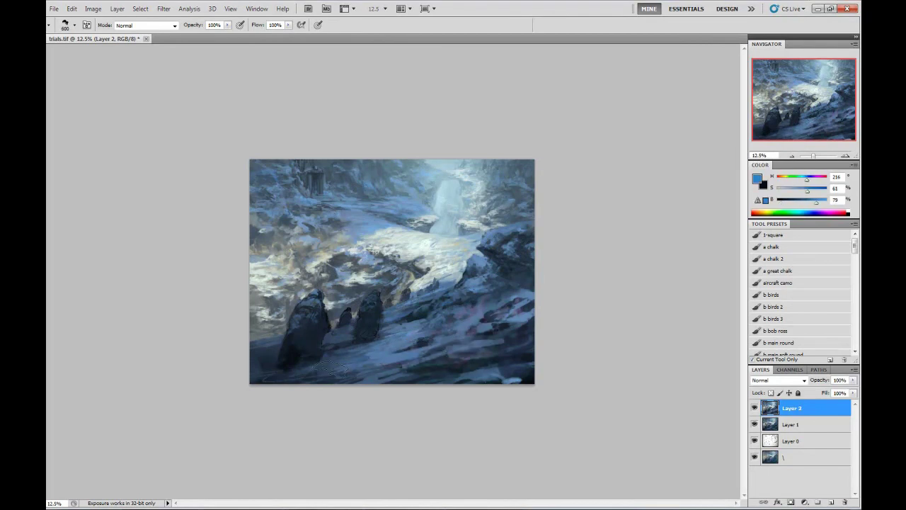
pyautogui.press(']')
pyautogui.press(']')
pyautogui.press(']')
pyautogui.press(']')
pyautogui.moveTo(415, 358)
pyautogui.mouseDown()
pyautogui.moveTo(467, 365)
pyautogui.moveTo(453, 375)
pyautogui.moveTo(510, 376)
pyautogui.moveTo(499, 351)
pyautogui.mouseUp()
# Mirror the canvas, zoom in, and smudge the light blue snow on the left.
pyautogui.press('x')
pyautogui.press('[')
pyautogui.hotkey('ctrl', 'shift', 'h')
pyautogui.hotkey('ctrl', '+')
pyautogui.hotkey('ctrl', '+')
pyautogui.keyDown('alt'); pyautogui.click(133, 317); pyautogui.keyUp('alt')
pyautogui.press('r')
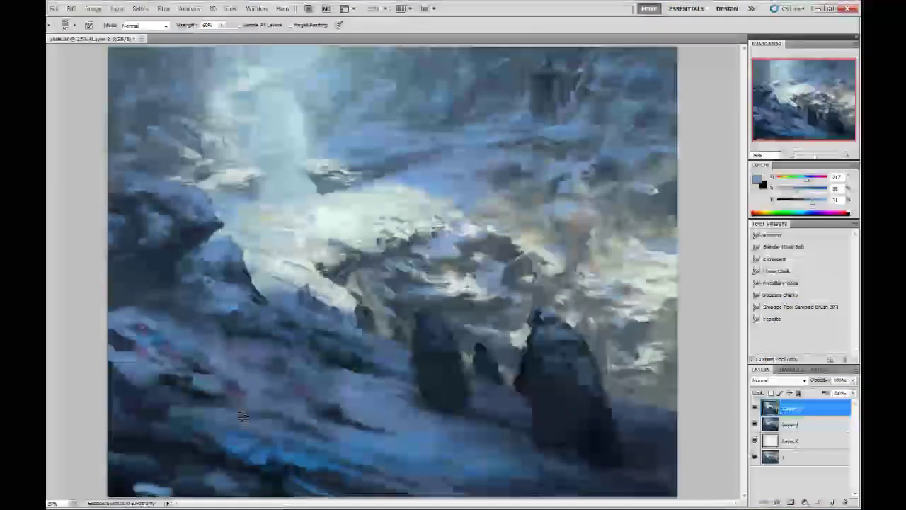
pyautogui.press('b')
pyautogui.keyDown('alt'); pyautogui.click(130, 314); pyautogui.keyUp('alt')
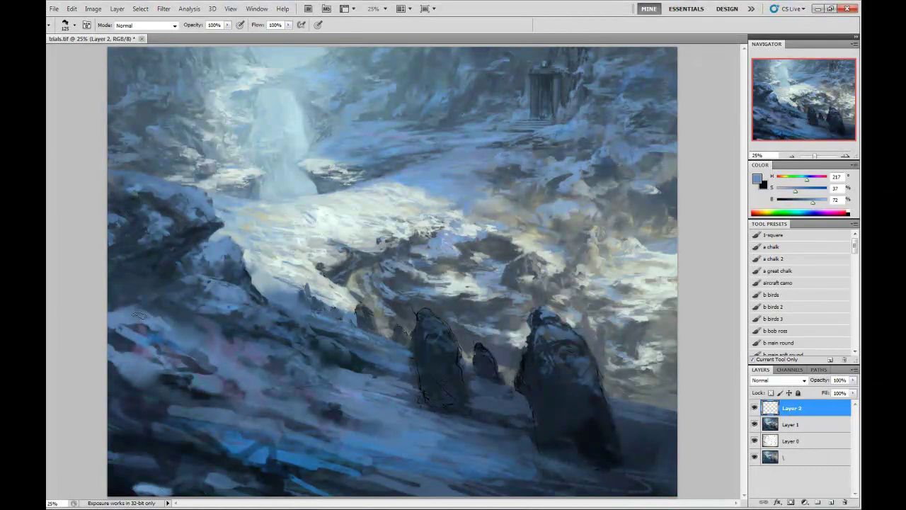
# Paint lighter blue strokes over the lower-left snow.
pyautogui.press('[')
pyautogui.keyDown('alt'); pyautogui.click(205, 298); pyautogui.keyUp('alt')
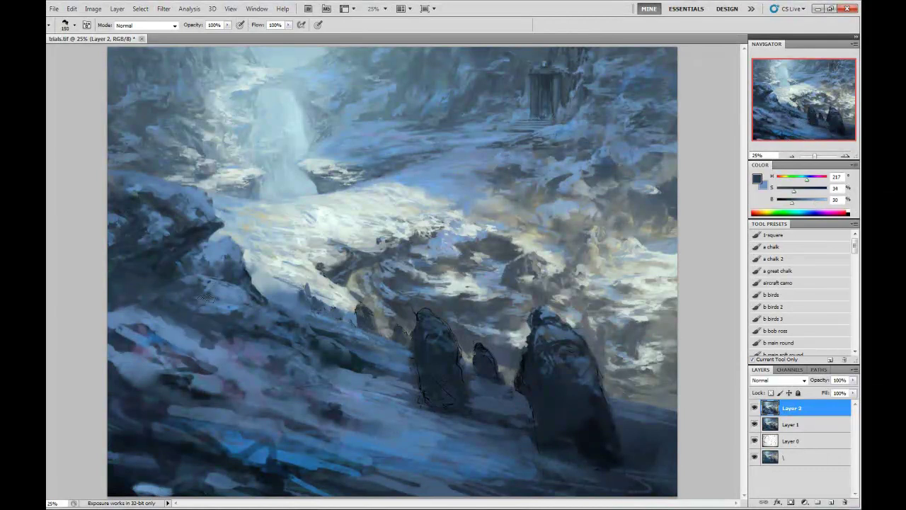
pyautogui.keyDown('alt'); pyautogui.click(212, 382); pyautogui.keyUp('alt')
pyautogui.press(']')
pyautogui.press(']')
pyautogui.moveTo(213, 378)
pyautogui.mouseDown()
pyautogui.moveTo(171, 409)
pyautogui.moveTo(209, 402)
pyautogui.moveTo(188, 416)
pyautogui.moveTo(252, 424)
pyautogui.moveTo(261, 455)
pyautogui.moveTo(250, 432)
pyautogui.moveTo(311, 432)
pyautogui.mouseUp()
pyautogui.keyDown('alt'); pyautogui.click(269, 448); pyautogui.keyUp('alt')
pyautogui.press('[')
pyautogui.press('[')
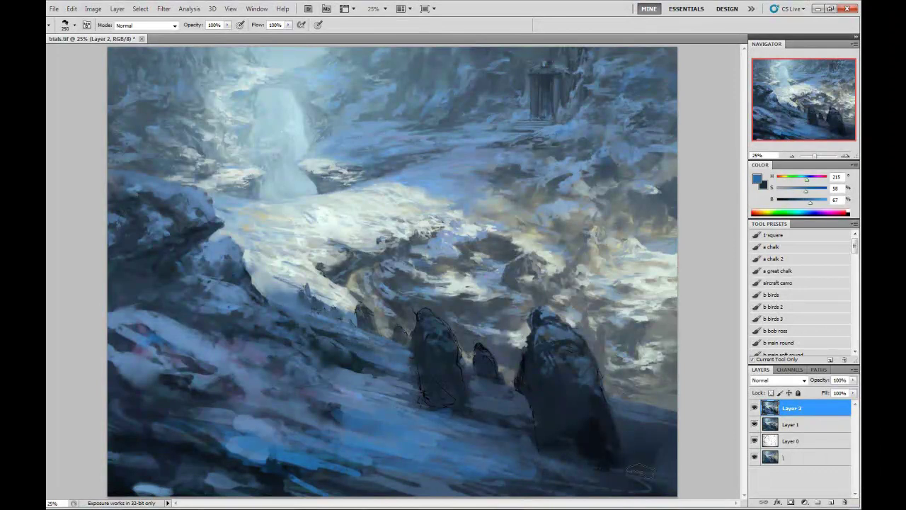
# Mirror the canvas again and add small dark blue strokes near the lower middle.
pyautogui.press('h')
pyautogui.keyDown('alt'); pyautogui.click(579, 337); pyautogui.keyUp('alt')
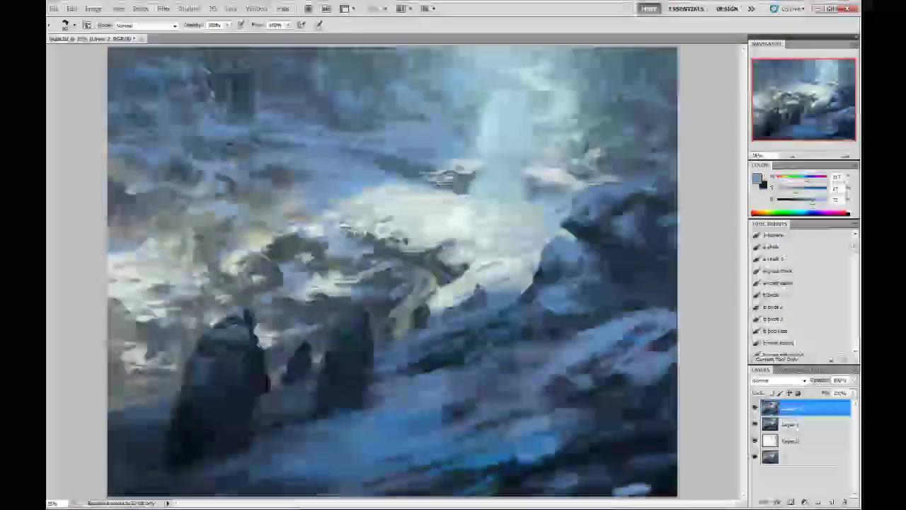
pyautogui.keyDown('alt'); pyautogui.click(639, 330); pyautogui.keyUp('alt')
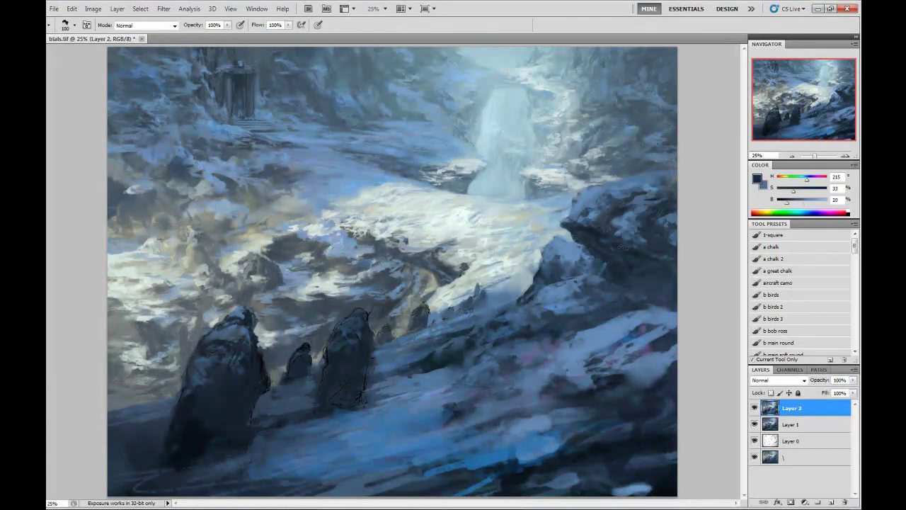
pyautogui.keyDown('alt'); pyautogui.click(640, 314); pyautogui.keyUp('alt')
pyautogui.press('[')
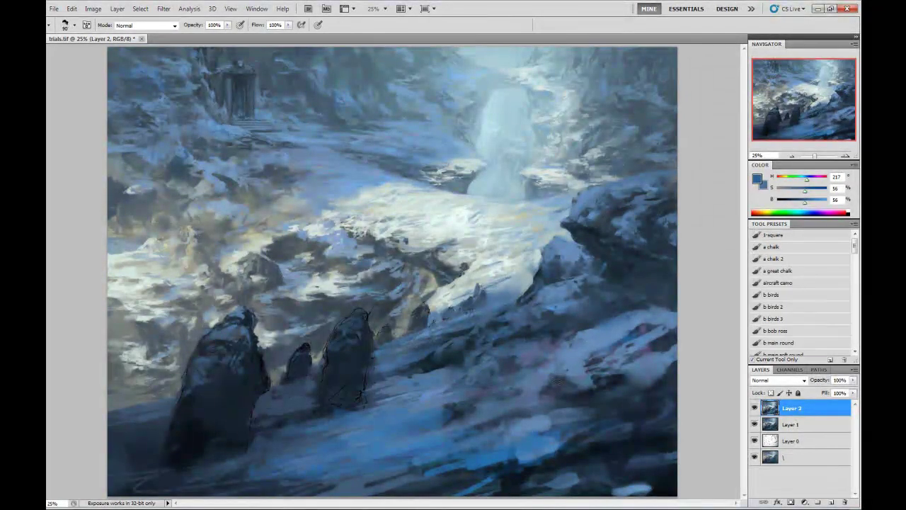
pyautogui.keyDown('alt'); pyautogui.click(558, 381); pyautogui.keyUp('alt')
pyautogui.moveTo(524, 378)
pyautogui.mouseDown()
pyautogui.moveTo(453, 374)
pyautogui.moveTo(552, 418)
pyautogui.moveTo(513, 386)
pyautogui.mouseUp()
# Dab small snow strokes across the slope and faint lighter strokes in the lower middle.
pyautogui.press(']')
pyautogui.press(']')
pyautogui.press(']')
pyautogui.press(']')
pyautogui.press(']')
pyautogui.press(']')
pyautogui.press(']')
pyautogui.keyDown('alt'); pyautogui.click(540, 402); pyautogui.keyUp('alt')
pyautogui.keyDown('alt'); pyautogui.click(553, 368); pyautogui.keyUp('alt')
pyautogui.moveTo(562, 349); pyautogui.dragTo(543, 383)
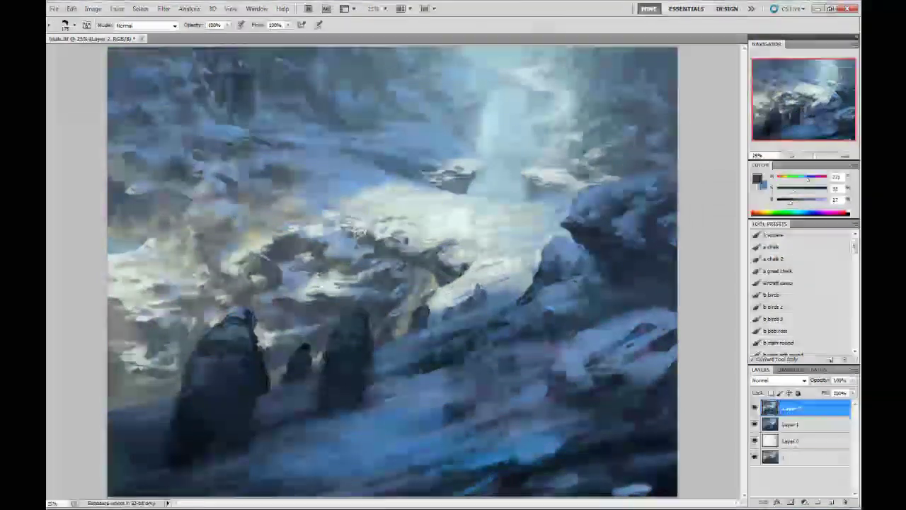
pyautogui.moveTo(397, 425)
pyautogui.mouseDown()
pyautogui.moveTo(481, 412)
pyautogui.moveTo(496, 425)
pyautogui.mouseUp()
pyautogui.moveTo(424, 439); pyautogui.dragTo(503, 436)
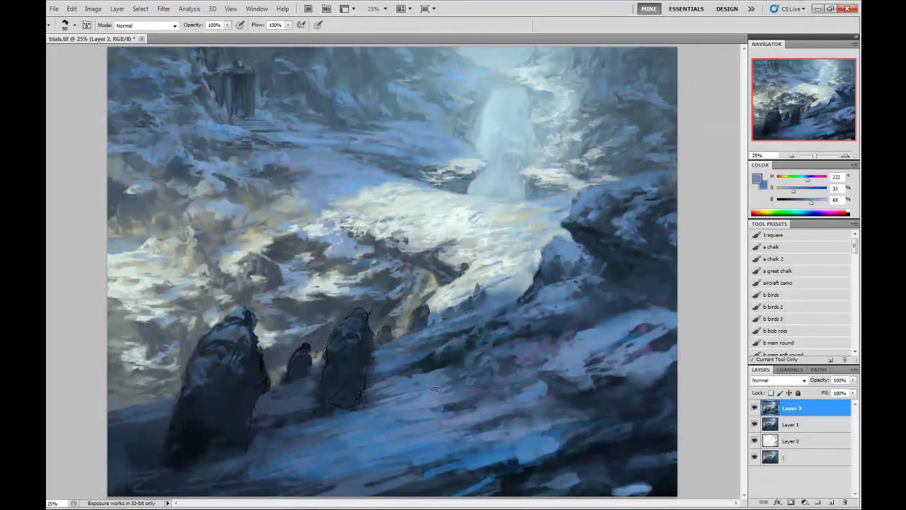
# Sample dark rock blues and shrink the brush to size 70.
pyautogui.keyDown('alt'); pyautogui.click(437, 389); pyautogui.keyUp('alt')
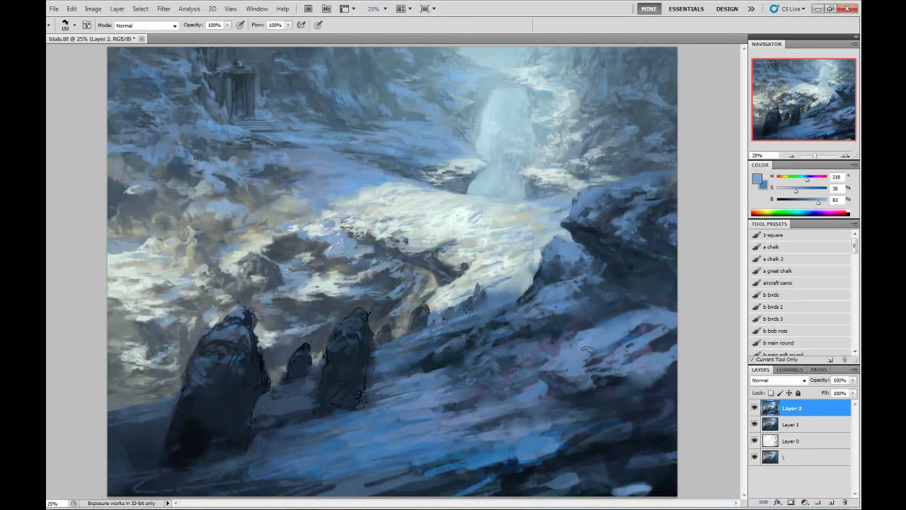
pyautogui.keyDown('alt'); pyautogui.click(583, 228); pyautogui.keyUp('alt')
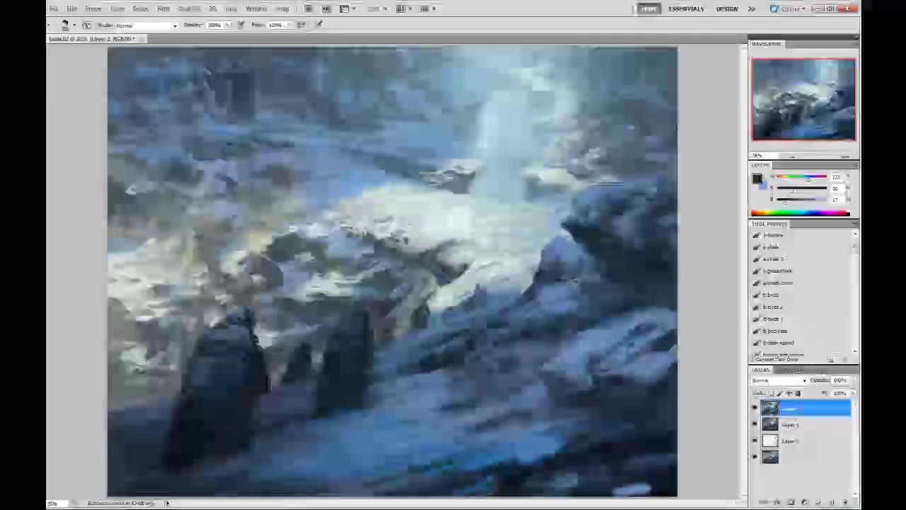
pyautogui.press('[')
pyautogui.press('[')
pyautogui.press('[')
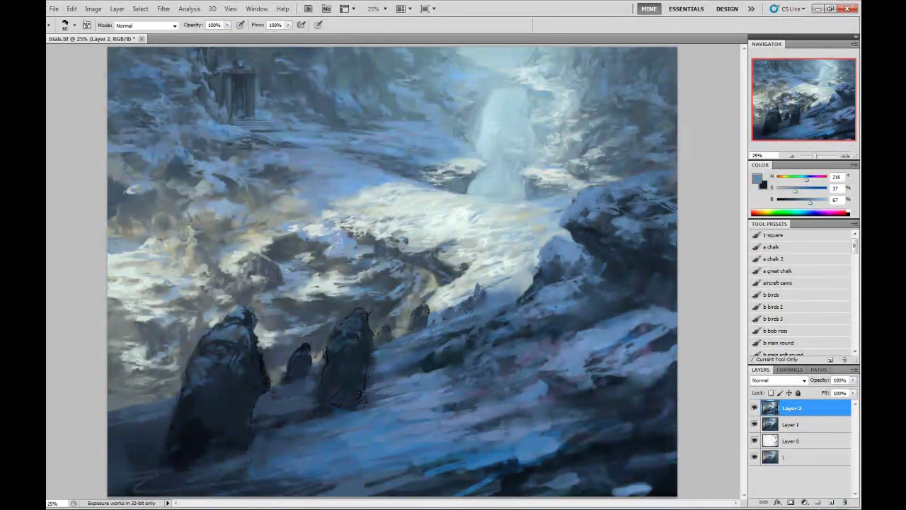
pyautogui.keyDown('alt'); pyautogui.click(559, 264); pyautogui.keyUp('alt')
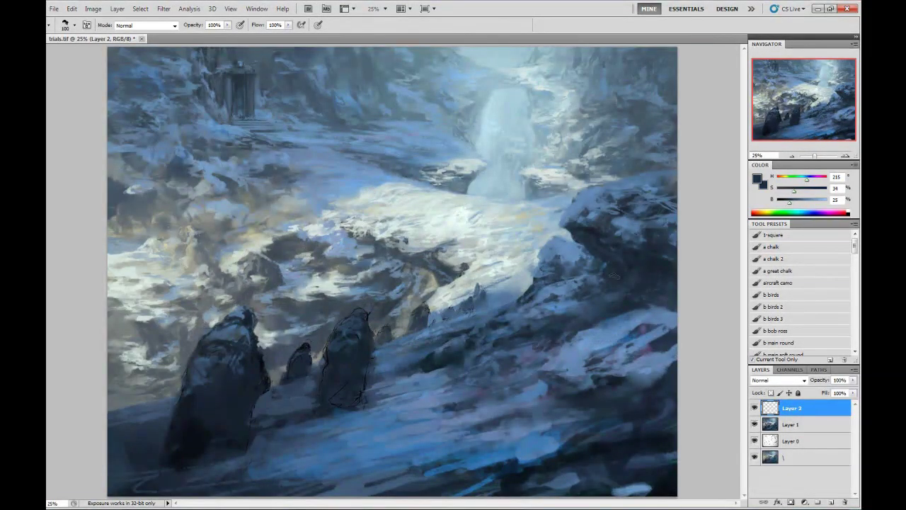
pyautogui.keyDown('alt'); pyautogui.click(613, 276); pyautogui.keyUp('alt')
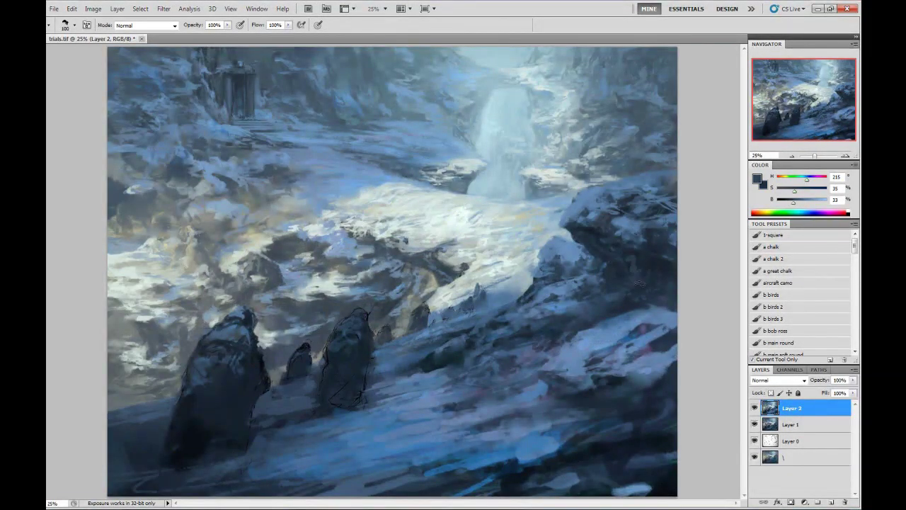
# Load 'b main soft round', lower saturation to 29, and darken the bright bottom strokes.
pyautogui.click(786, 354)
pyautogui.moveTo(793, 200); pyautogui.dragTo(809, 200)
pyautogui.click(791, 189)
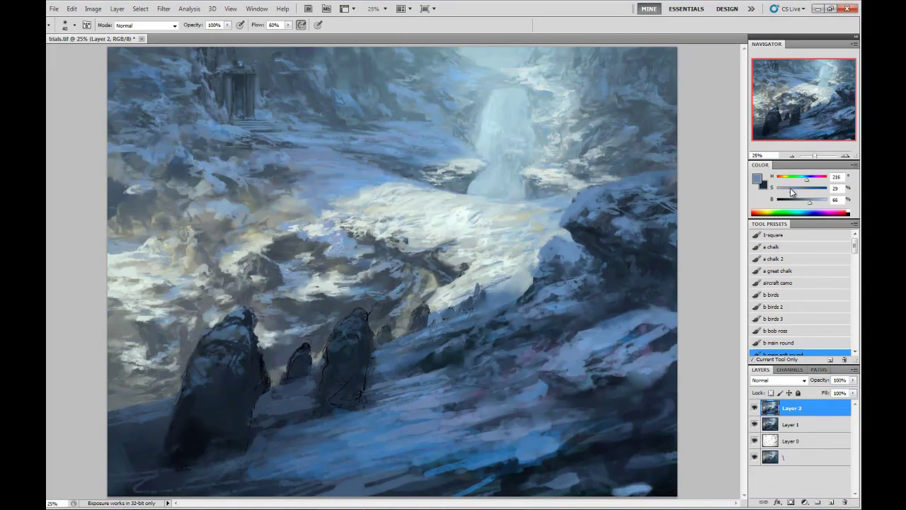
pyautogui.keyDown('alt'); pyautogui.click(432, 428); pyautogui.keyUp('alt')
pyautogui.moveTo(425, 438)
pyautogui.mouseDown()
pyautogui.moveTo(524, 453)
pyautogui.moveTo(483, 388)
pyautogui.moveTo(637, 298)
pyautogui.mouseUp()
# Paint dark strokes along the bottom edge of the painting.
pyautogui.keyDown('alt'); pyautogui.click(340, 432); pyautogui.keyUp('alt')
pyautogui.moveTo(324, 435); pyautogui.dragTo(283, 468)
pyautogui.hotkey('ctrl', '-')
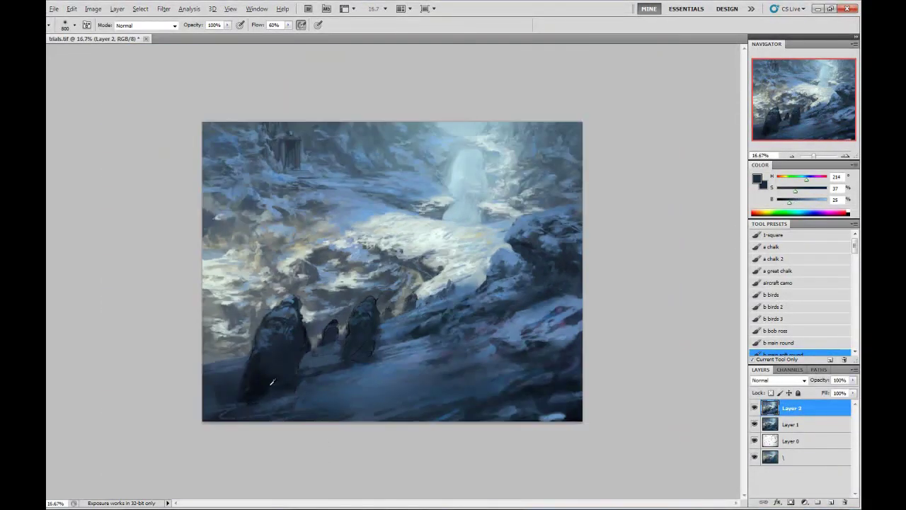
pyautogui.keyDown('alt'); pyautogui.click(203, 413); pyautogui.keyUp('alt')
pyautogui.moveTo(281, 420); pyautogui.dragTo(396, 400)
pyautogui.keyDown('alt'); pyautogui.click(382, 410); pyautogui.keyUp('alt')
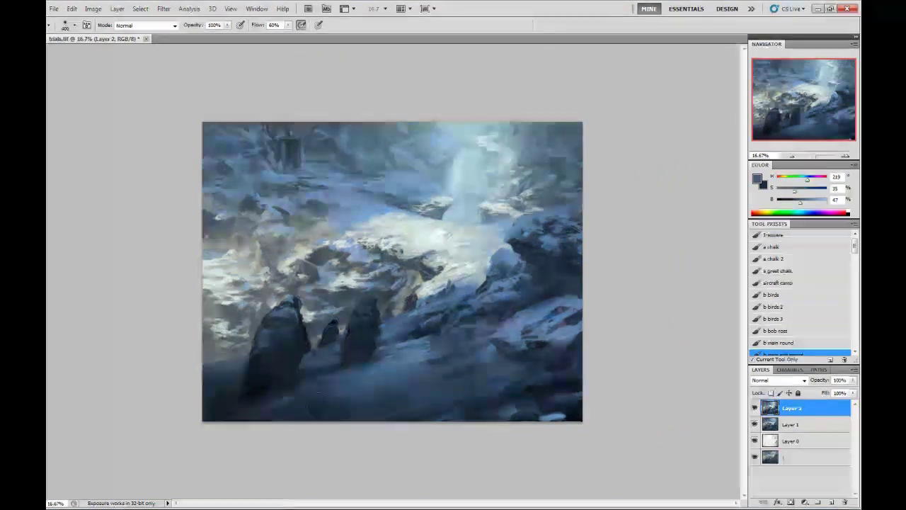
# Mirror the canvas and paint dark strokes along the bottom with the 'good rocks' preset.
pyautogui.press('h')
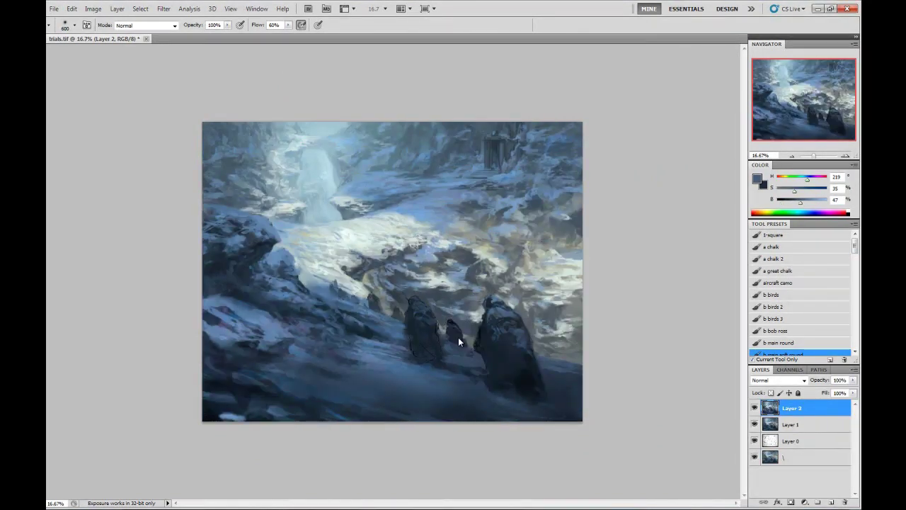
pyautogui.scroll(-6, 800, 298)
pyautogui.click(779, 341)
pyautogui.keyDown('alt'); pyautogui.click(403, 377); pyautogui.keyUp('alt')
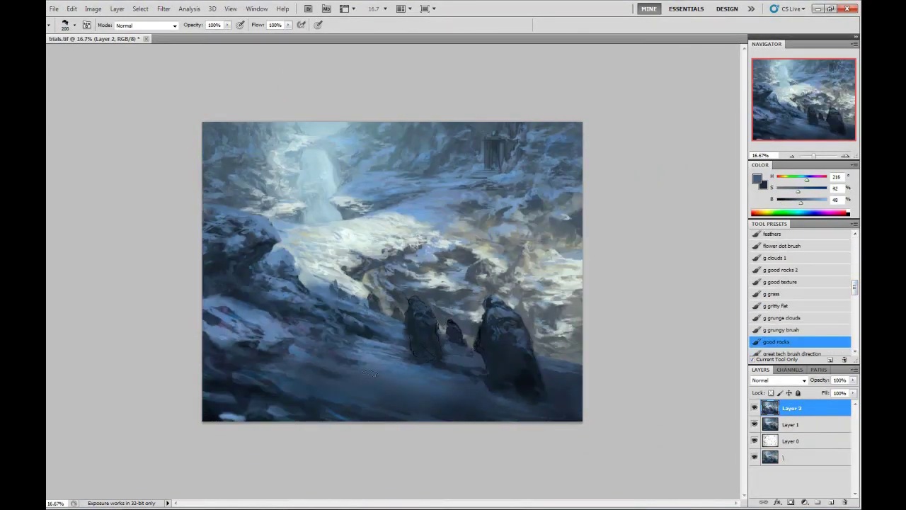
pyautogui.press('[')
pyautogui.press('[')
pyautogui.press('[')
pyautogui.moveTo(447, 388); pyautogui.dragTo(546, 396)
pyautogui.moveTo(414, 386); pyautogui.dragTo(379, 396)
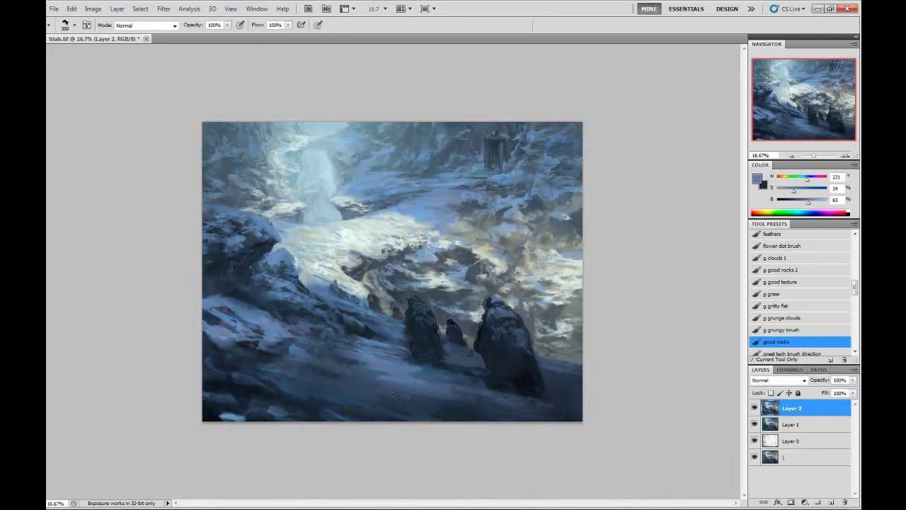
pyautogui.moveTo(460, 397); pyautogui.dragTo(354, 400)
# Paint very dark rock shapes at the lower left and smudge them.
pyautogui.keyDown('alt'); pyautogui.click(256, 382); pyautogui.keyUp('alt')
pyautogui.keyDown('alt'); pyautogui.click(256, 382); pyautogui.keyUp('alt')
pyautogui.moveTo(212, 379); pyautogui.dragTo(312, 393)
pyautogui.moveTo(255, 386); pyautogui.dragTo(319, 414)
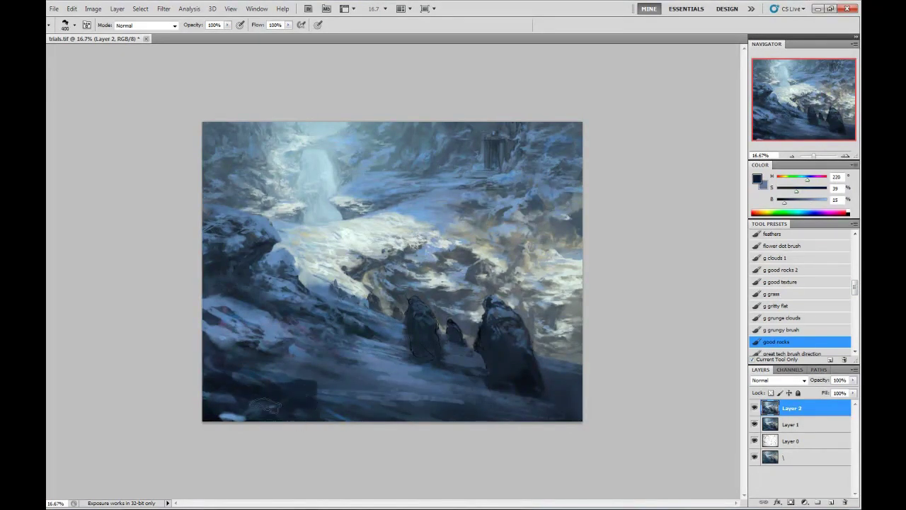
pyautogui.moveTo(220, 397); pyautogui.dragTo(319, 364)
pyautogui.press('r')
pyautogui.press('b')
# Add light blue highlights to the lower-left rocks at brush size 125.
pyautogui.keyDown('alt'); pyautogui.click(309, 352); pyautogui.keyUp('alt')
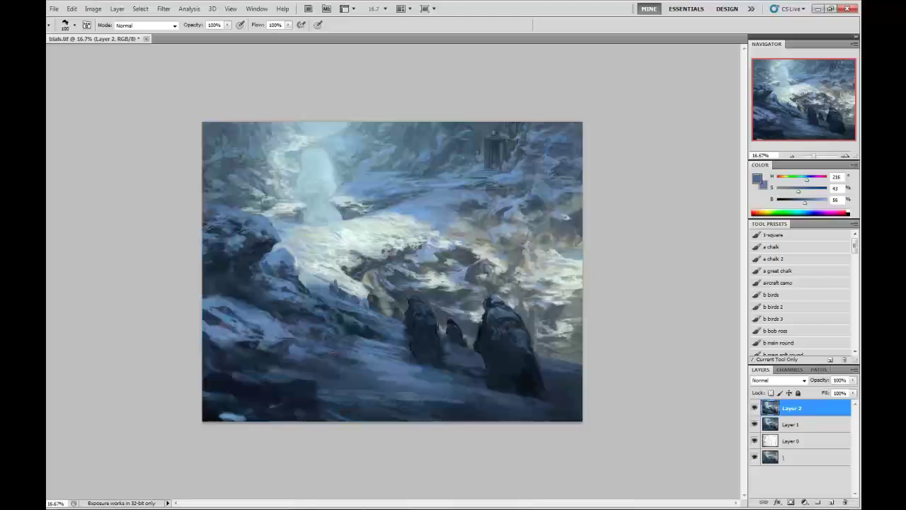
pyautogui.keyDown('alt'); pyautogui.click(249, 342); pyautogui.keyUp('alt')
pyautogui.press('[')
pyautogui.press('[')
pyautogui.moveTo(212, 372)
pyautogui.mouseDown()
pyautogui.moveTo(298, 382)
pyautogui.moveTo(233, 396)
pyautogui.moveTo(292, 376)
pyautogui.mouseUp()
pyautogui.keyDown('alt'); pyautogui.click(312, 392); pyautogui.keyUp('alt')
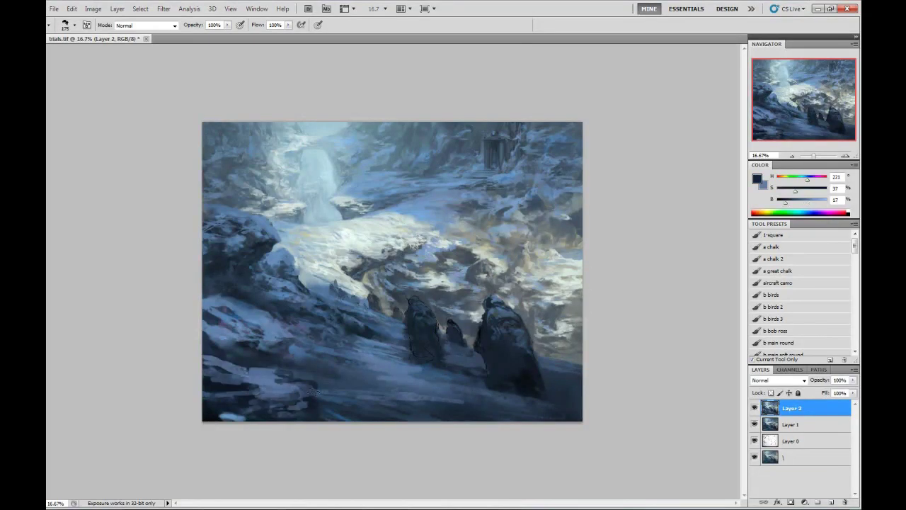
# Paint dark strokes into the lower-left rocks at size 250, then flip the canvas back.
pyautogui.keyDown('alt'); pyautogui.click(226, 407); pyautogui.keyUp('alt')
pyautogui.press(']')
pyautogui.press(']')
pyautogui.moveTo(233, 416)
pyautogui.mouseDown()
pyautogui.moveTo(241, 380)
pyautogui.moveTo(198, 364)
pyautogui.moveTo(240, 367)
pyautogui.mouseUp()
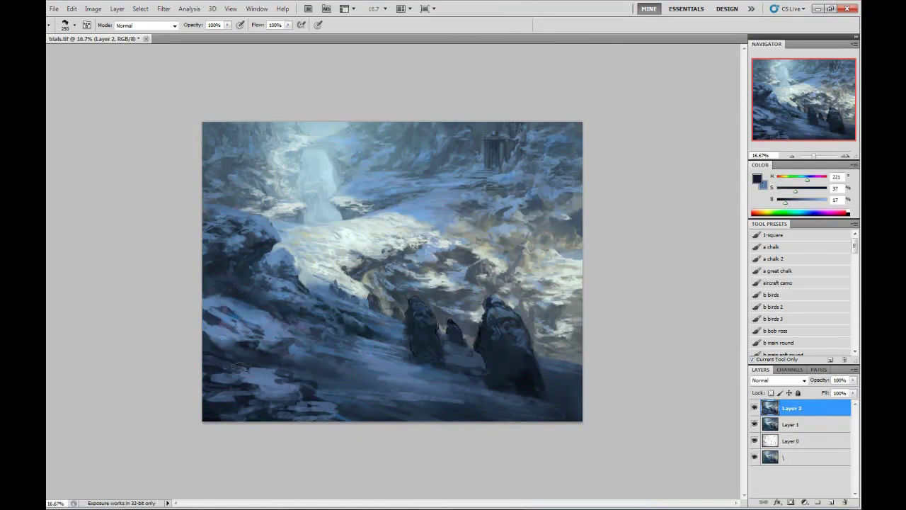
pyautogui.keyDown('alt'); pyautogui.click(416, 369); pyautogui.keyUp('alt')
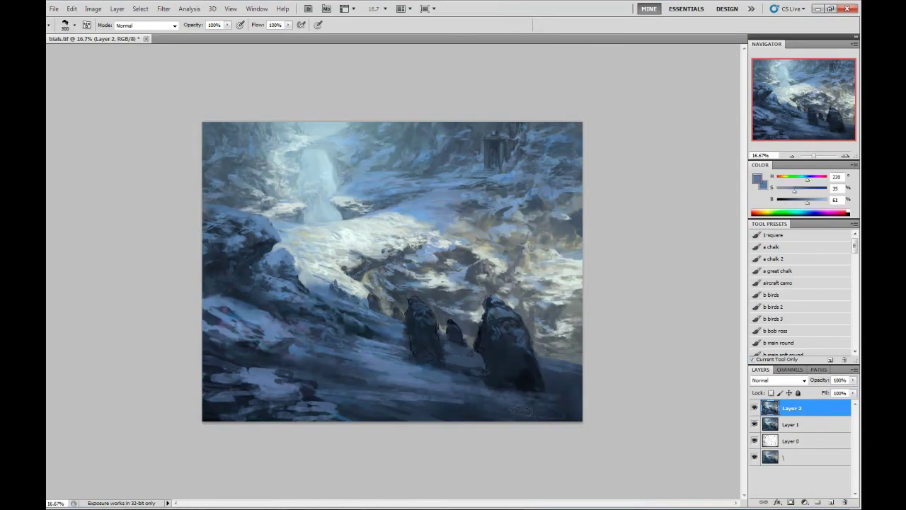
pyautogui.hotkey('ctrl', 'shift', 'h')
pyautogui.scroll(3, 399, 404)
pyautogui.scroll(3, 398, 405)
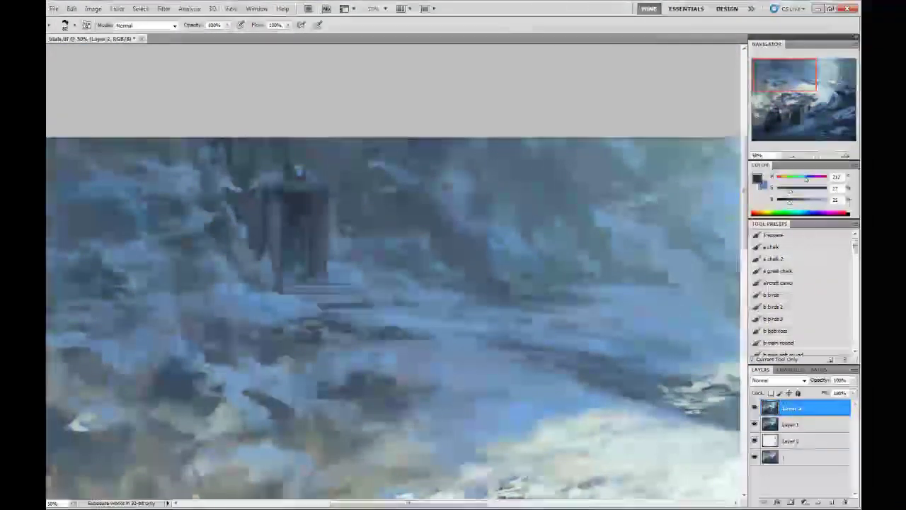
pyautogui.keyDown('alt'); pyautogui.click(284, 255); pyautogui.keyUp('alt')
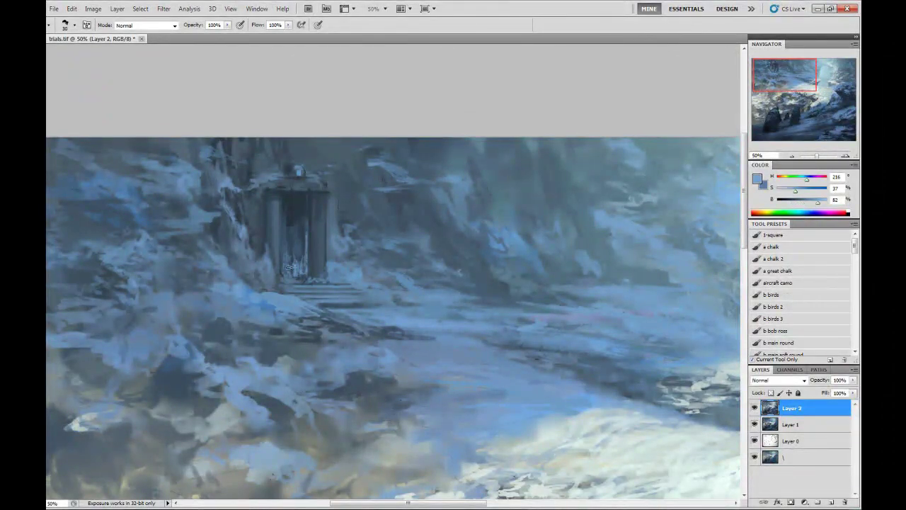
pyautogui.keyDown('alt'); pyautogui.click(208, 235); pyautogui.keyUp('alt')
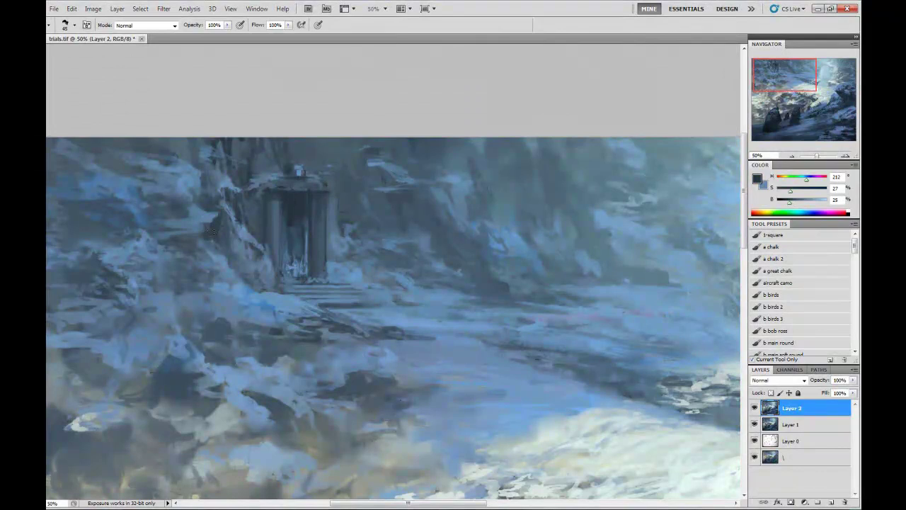
pyautogui.moveTo(165, 128); pyautogui.dragTo(313, 121)
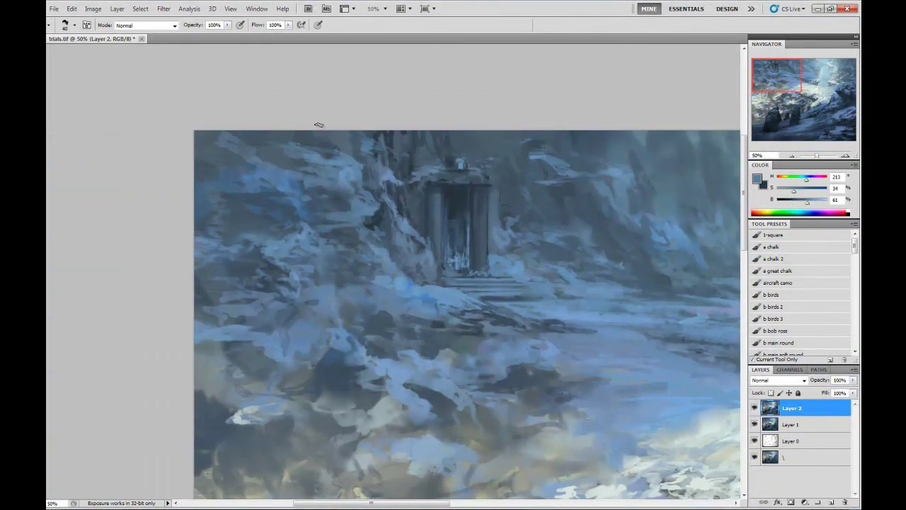
pyautogui.keyDown('alt'); pyautogui.click(322, 150); pyautogui.keyUp('alt')
pyautogui.scroll(-10, 233, 152)
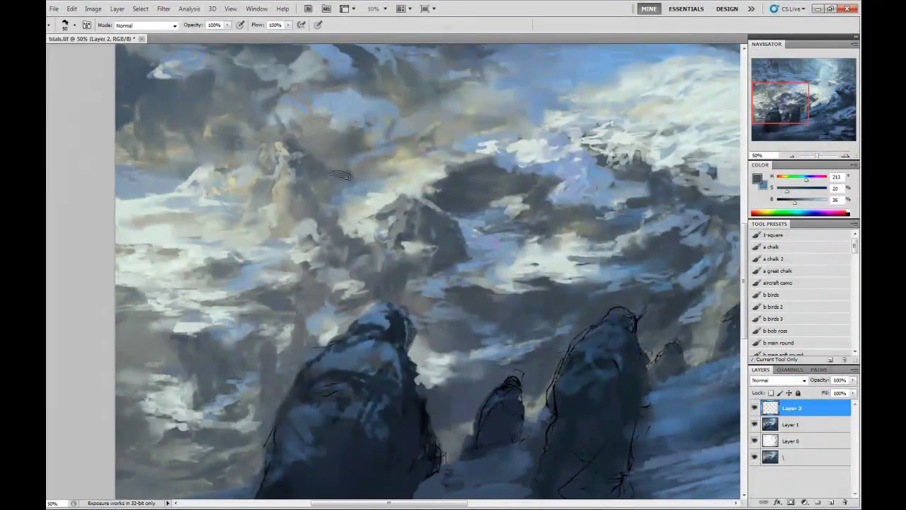
pyautogui.keyDown('alt'); pyautogui.click(357, 95); pyautogui.keyUp('alt')
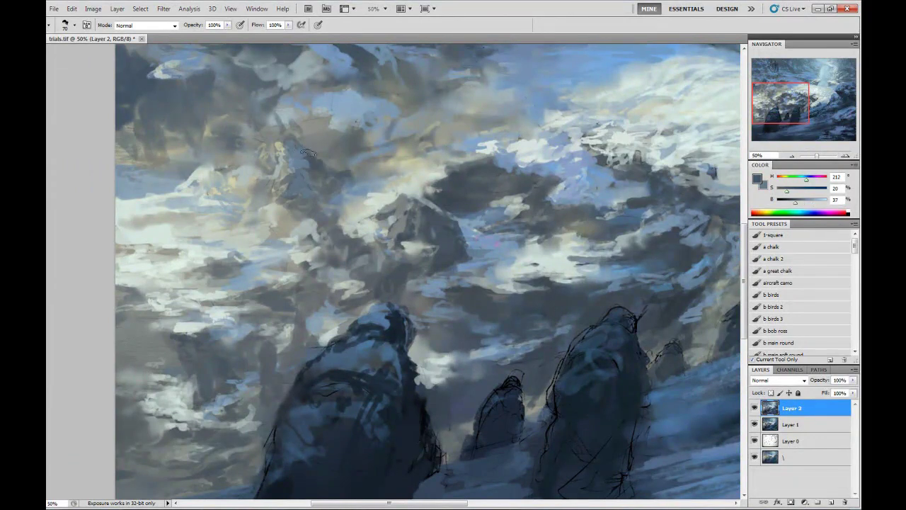
pyautogui.keyDown('alt'); pyautogui.click(290, 159); pyautogui.keyUp('alt')
pyautogui.scroll(-3, 290, 160)
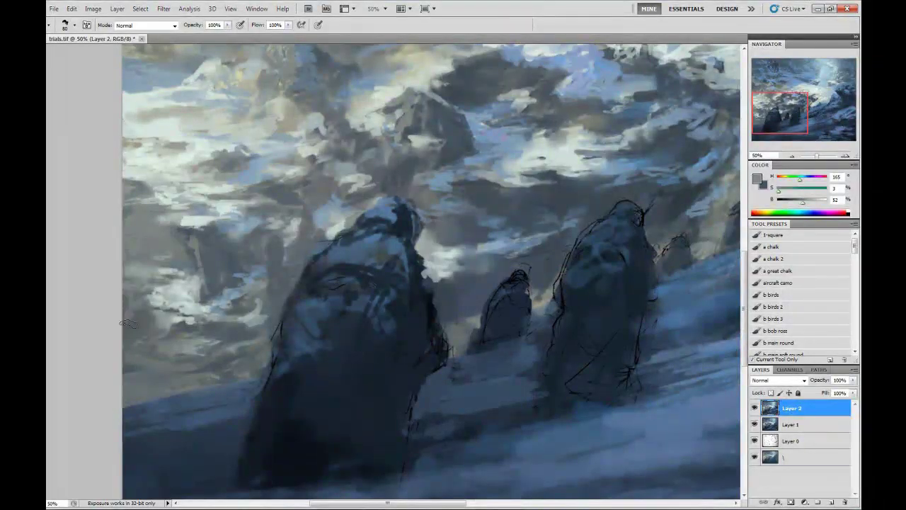
pyautogui.hscroll(3, 376, 220)
pyautogui.scroll(2, 376, 219)
pyautogui.hscroll(4, 418, 167)
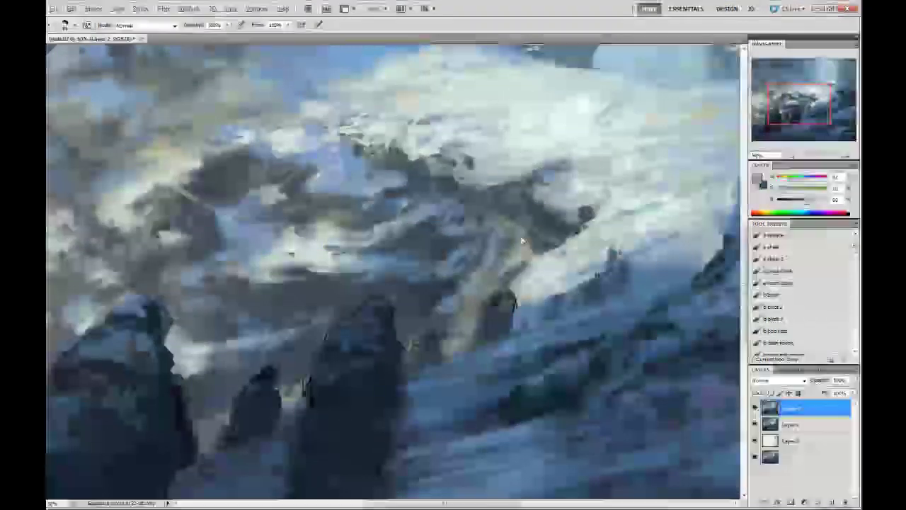
# Sample dark blue, light grey and grey-blue tones from the painting around the lower foreground.
pyautogui.scroll(-3, 421, 251)
pyautogui.scroll(2, 421, 250)
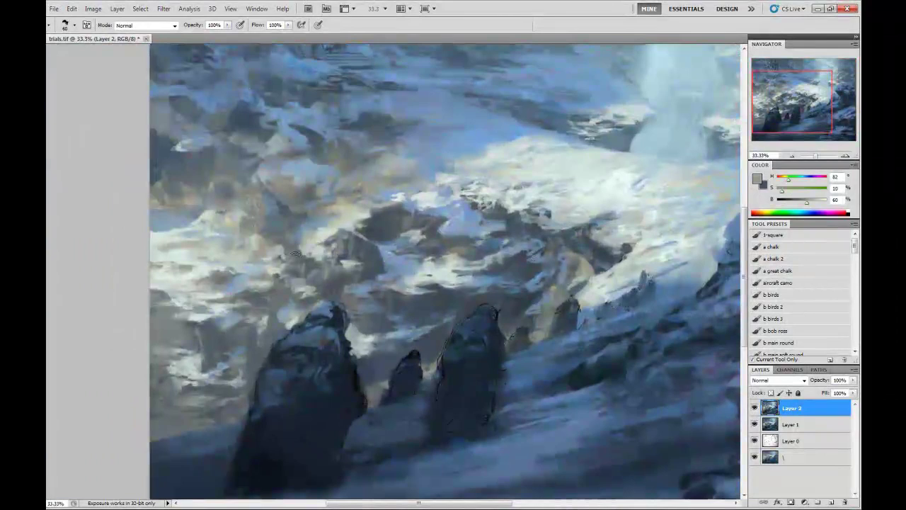
pyautogui.keyDown('alt'); pyautogui.click(323, 238); pyautogui.keyUp('alt')
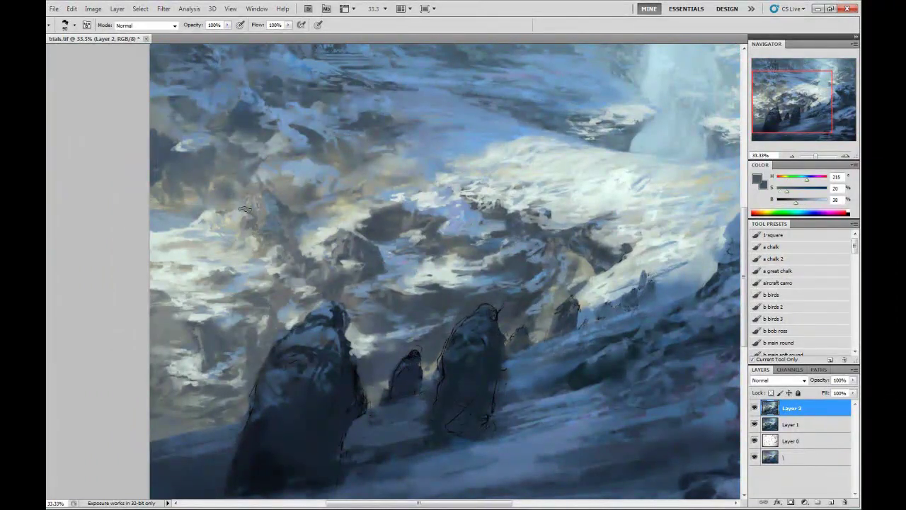
pyautogui.keyDown('alt'); pyautogui.click(216, 239); pyautogui.keyUp('alt')
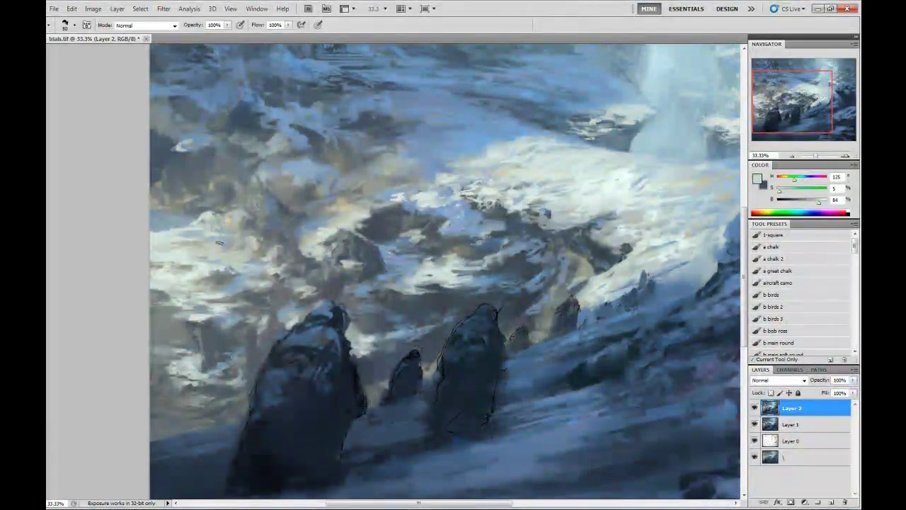
pyautogui.moveTo(220, 243)
pyautogui.mouseDown()
pyautogui.moveTo(217, 217)
pyautogui.moveTo(252, 269)
pyautogui.moveTo(242, 283)
pyautogui.mouseUp()
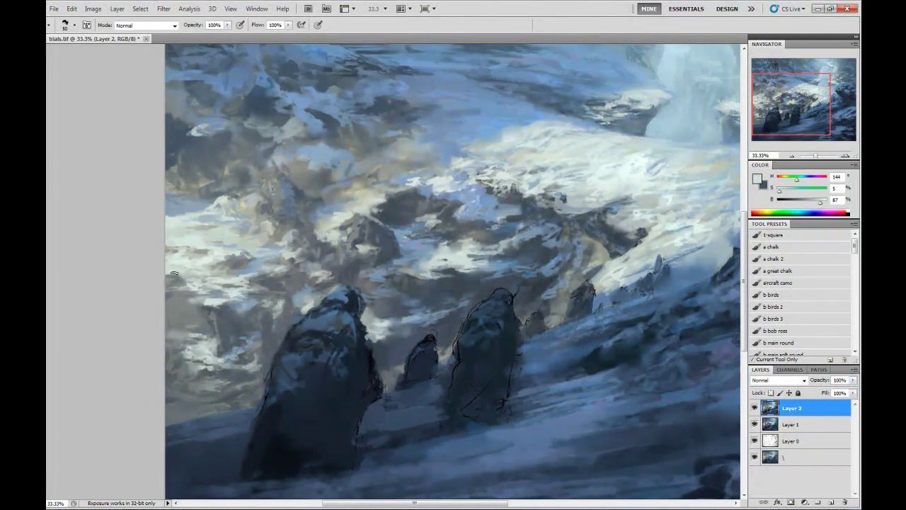
pyautogui.press('x')
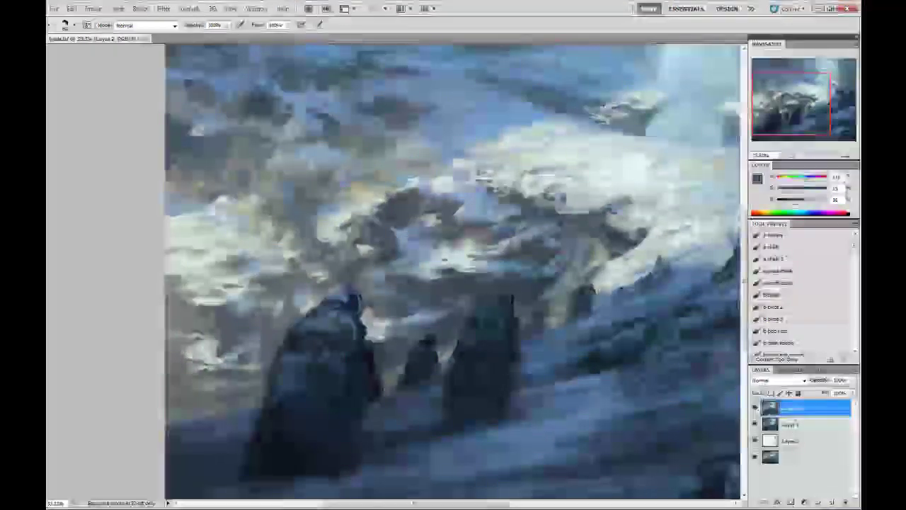
pyautogui.moveTo(206, 361); pyautogui.dragTo(221, 315)
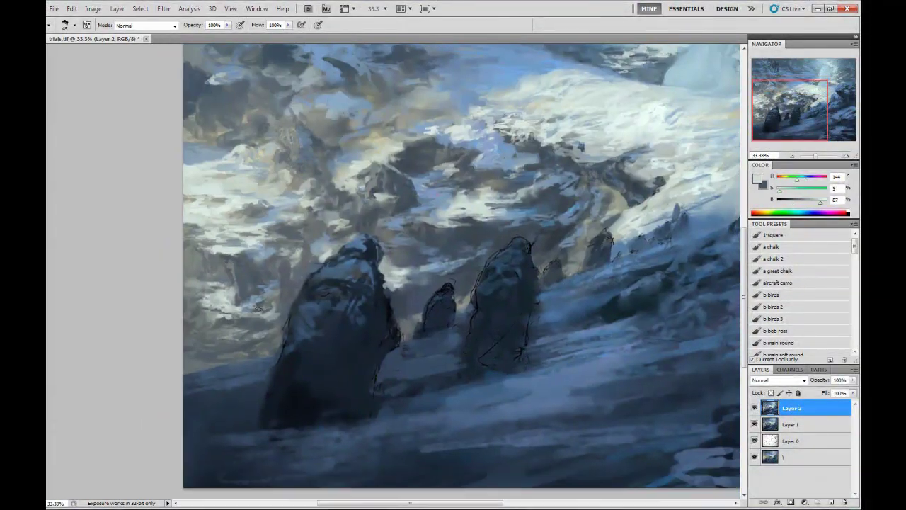
pyautogui.keyDown('alt'); pyautogui.click(271, 303); pyautogui.keyUp('alt')
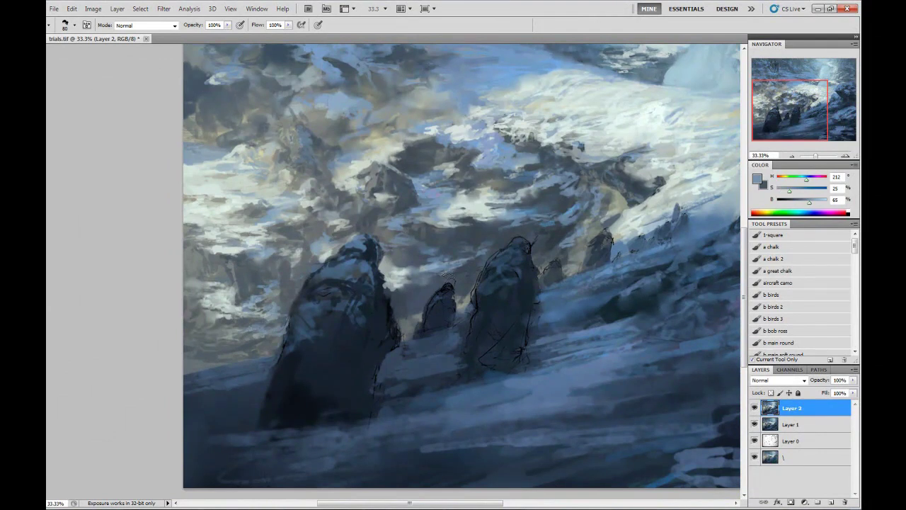
pyautogui.scroll(-5, 446, 275)
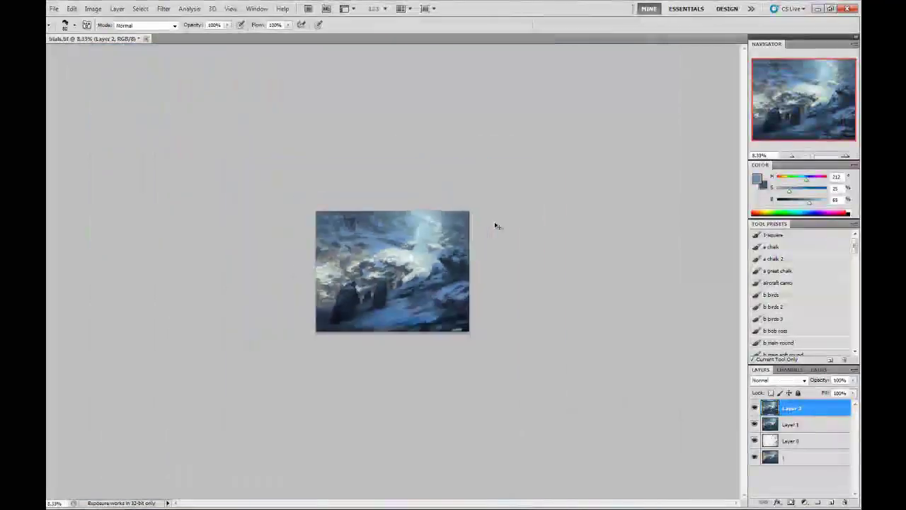
# Paint near-white and grey-blue strokes onto the upper-left snow ledges.
pyautogui.press('r')
pyautogui.moveTo(495, 225)
pyautogui.mouseDown()
pyautogui.moveTo(380, 382)
pyautogui.moveTo(196, 216)
pyautogui.mouseUp()
pyautogui.press('Escape')
pyautogui.press('b')
pyautogui.scroll(2, 225, 124)
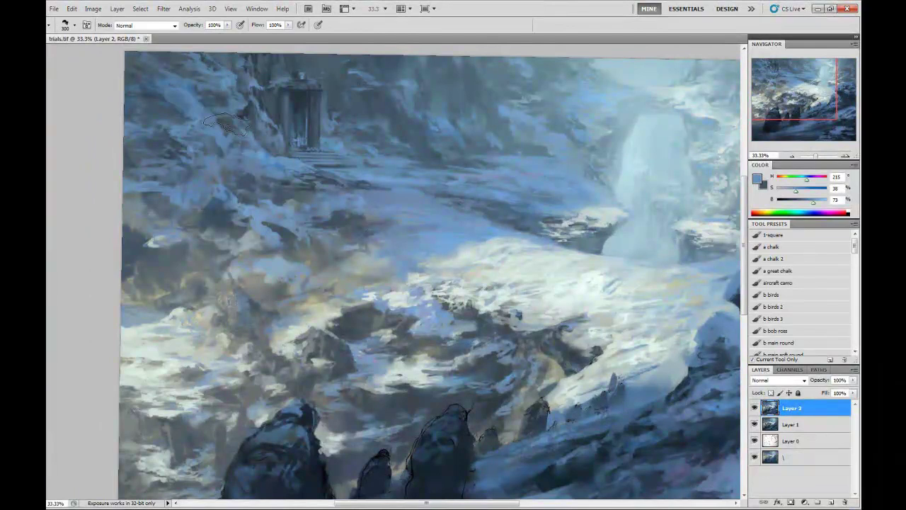
pyautogui.moveTo(233, 162); pyautogui.dragTo(276, 78)
pyautogui.keyDown('alt'); pyautogui.click(354, 247); pyautogui.keyUp('alt')
pyautogui.moveTo(325, 234)
pyautogui.mouseDown()
pyautogui.moveTo(205, 227)
pyautogui.moveTo(296, 262)
pyautogui.moveTo(209, 223)
pyautogui.moveTo(201, 241)
pyautogui.mouseUp()
pyautogui.keyDown('alt'); pyautogui.click(327, 238); pyautogui.keyUp('alt')
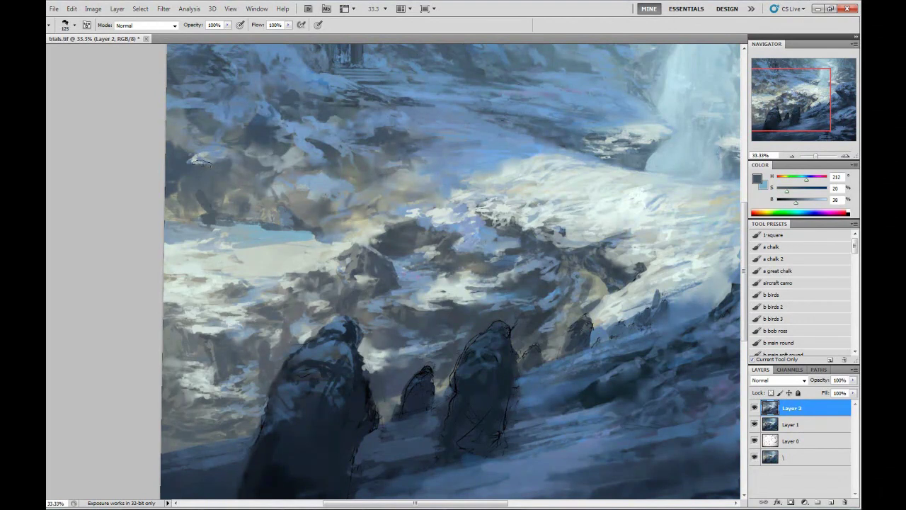
# Briefly try Smudge, then add pale tinted strokes to the lower-left snow.
pyautogui.press('r')
pyautogui.press('b')
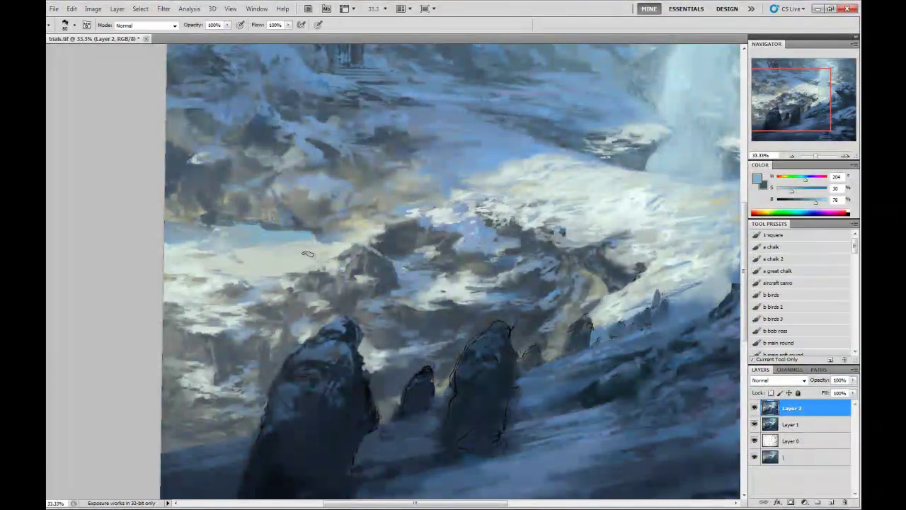
pyautogui.keyDown('alt'); pyautogui.click(298, 276); pyautogui.keyUp('alt')
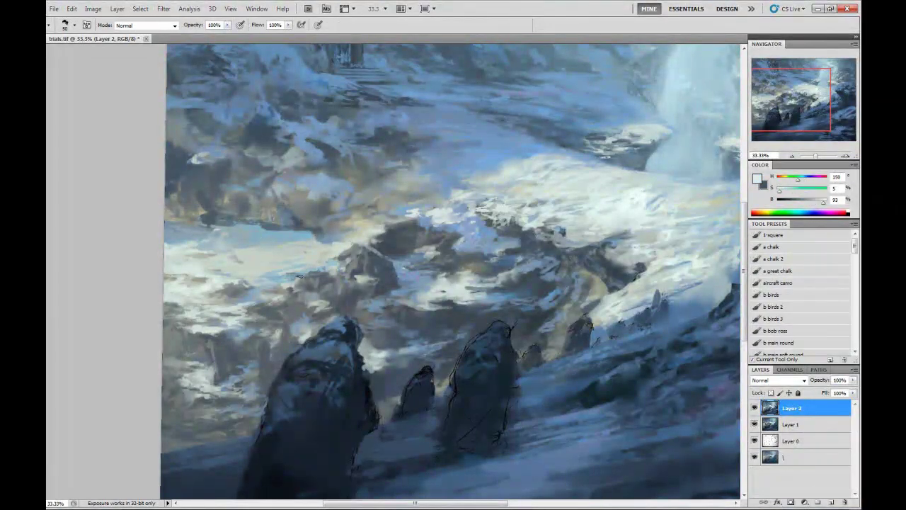
pyautogui.keyDown('alt'); pyautogui.click(207, 292); pyautogui.keyUp('alt')
pyautogui.moveTo(192, 317); pyautogui.dragTo(241, 310)
pyautogui.keyDown('alt'); pyautogui.click(280, 264); pyautogui.keyUp('alt')
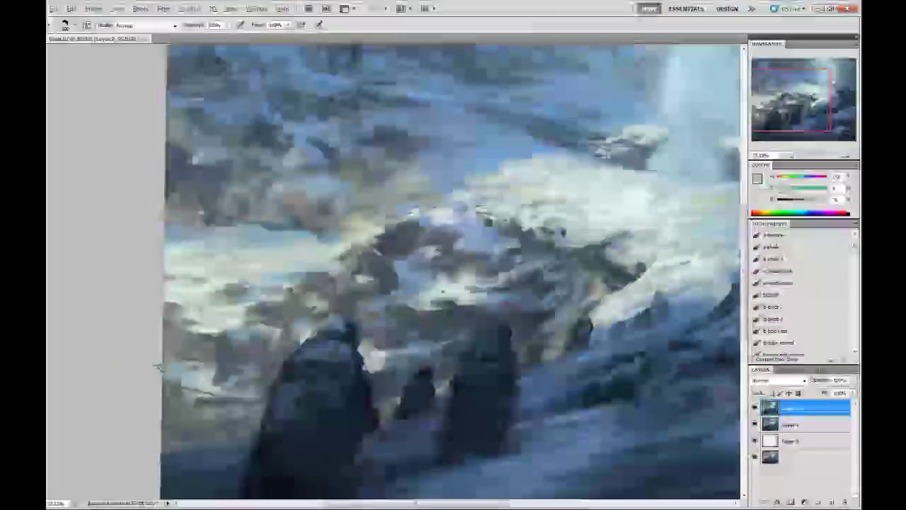
pyautogui.hotkey('ctrl', '-')
pyautogui.hotkey('ctrl', '-')
pyautogui.hotkey('ctrl', '-')
# Flip the canvas horizontally and zoom back in to check the composition.
pyautogui.hotkey('ctrl', 'shift', 'h')
pyautogui.hotkey('ctrl', '+')
pyautogui.hotkey('ctrl', '+')
pyautogui.hotkey('ctrl', '+')
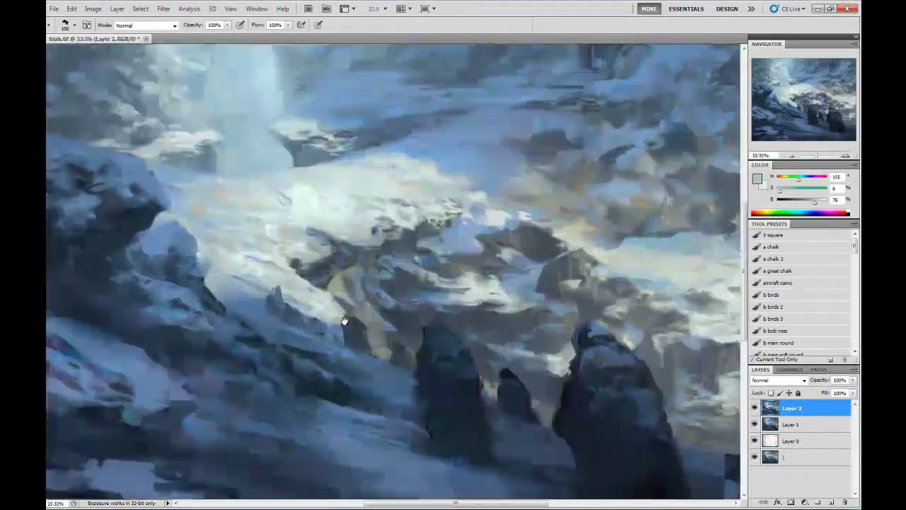
pyautogui.moveTo(613, 160); pyautogui.dragTo(390, 210)
pyautogui.keyDown('alt'); pyautogui.click(390, 210); pyautogui.keyUp('alt')
# Sample light blue, grey and dark blue-grey tones from the rocks.
pyautogui.scroll(-3, 523, 172)
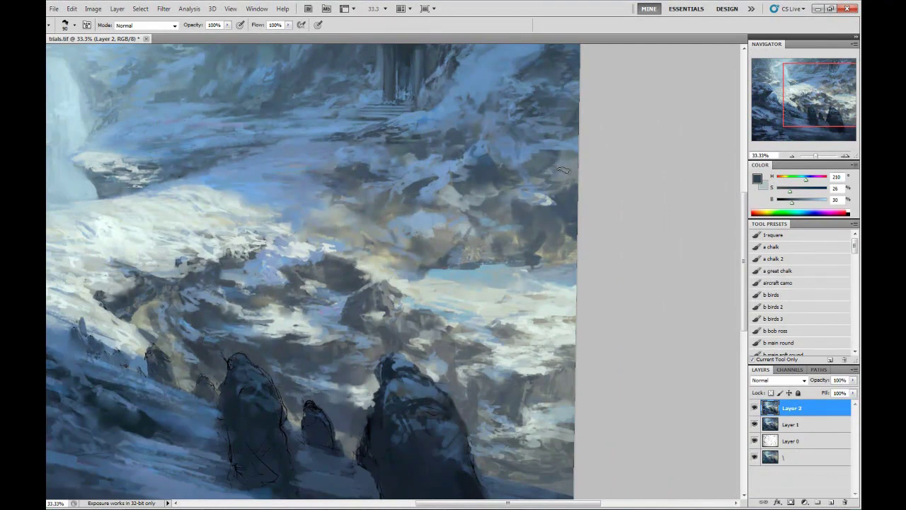
pyautogui.scroll(-2, 560, 177)
pyautogui.hscroll(-3, 496, 234)
pyautogui.keyDown('alt'); pyautogui.click(396, 242); pyautogui.keyUp('alt')
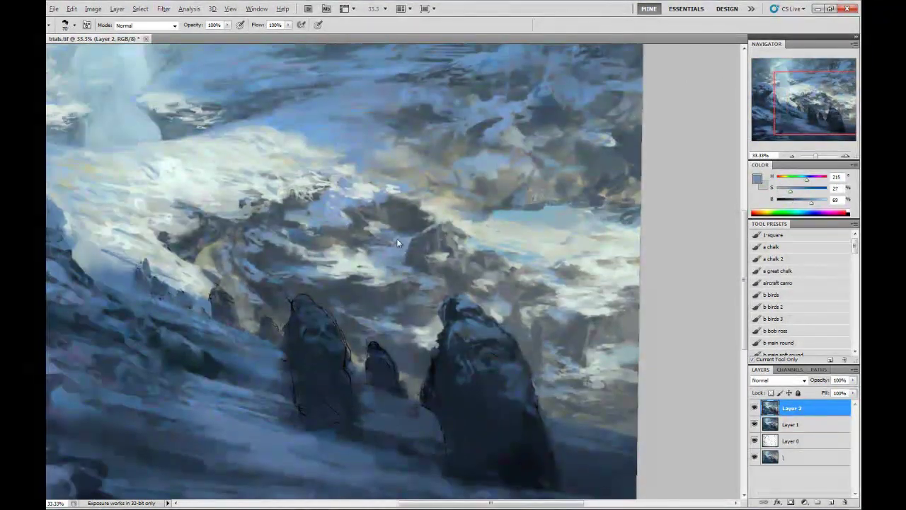
pyautogui.hscroll(-3, 333, 162)
pyautogui.keyDown('alt'); pyautogui.click(324, 156); pyautogui.keyUp('alt')
pyautogui.hscroll(-3, 326, 156)
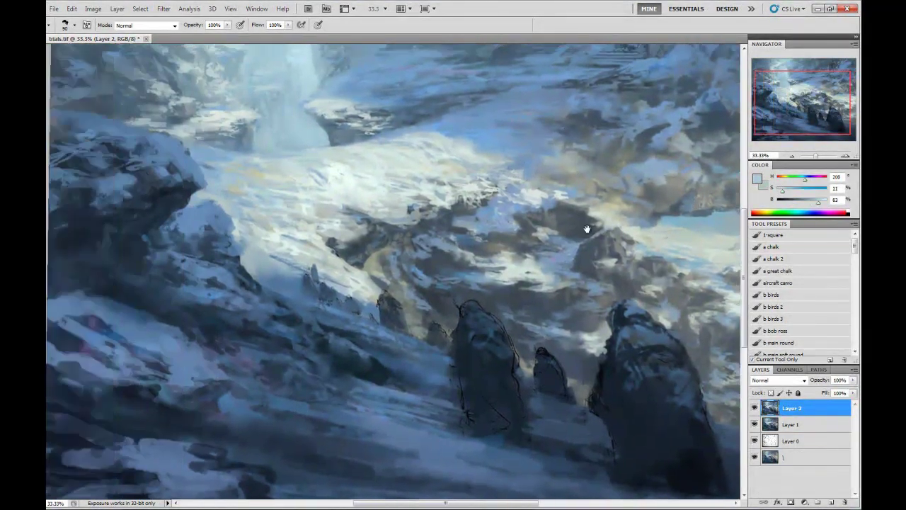
pyautogui.scroll(-3, 496, 283)
pyautogui.hscroll(6, 496, 283)
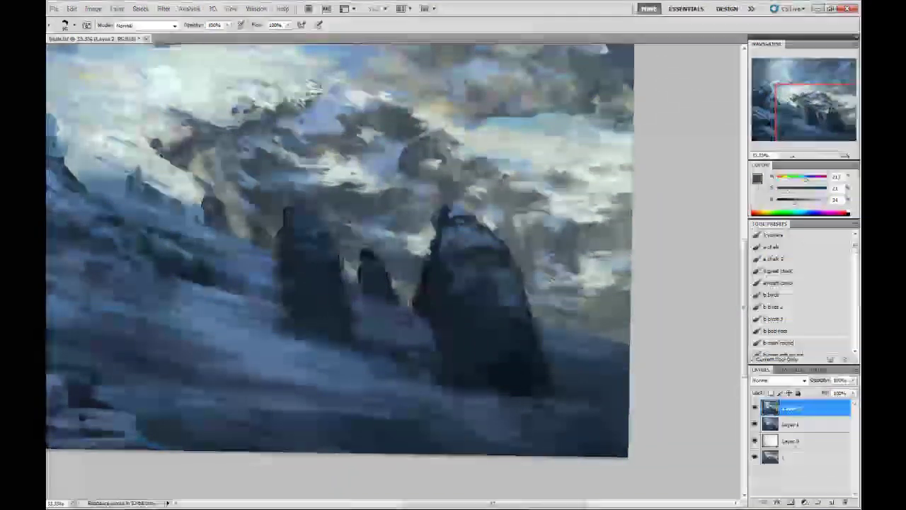
pyautogui.keyDown('alt'); pyautogui.click(543, 268); pyautogui.keyUp('alt')
# Add a near-white highlight beside the central rocks.
pyautogui.scroll(3, 587, 304)
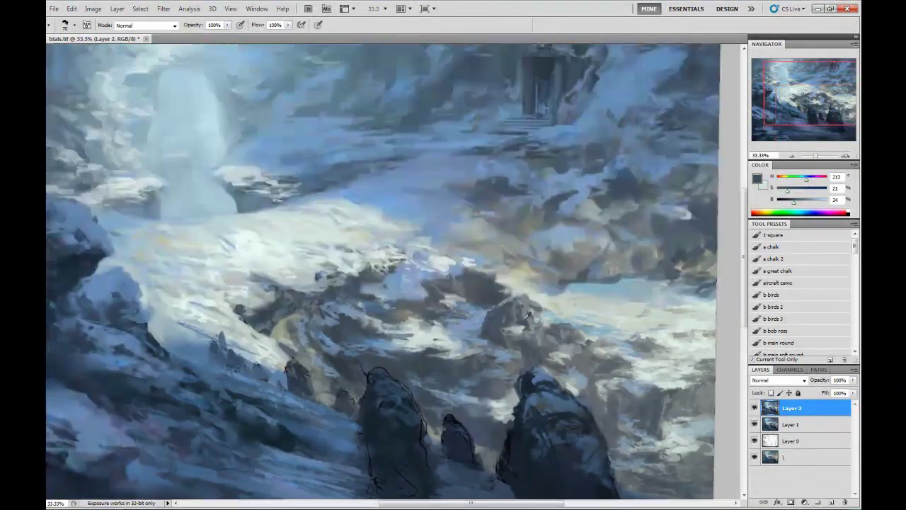
pyautogui.hscroll(-3, 586, 304)
pyautogui.keyDown('alt'); pyautogui.click(587, 305); pyautogui.keyUp('alt')
pyautogui.keyDown('alt'); pyautogui.click(400, 219); pyautogui.keyUp('alt')
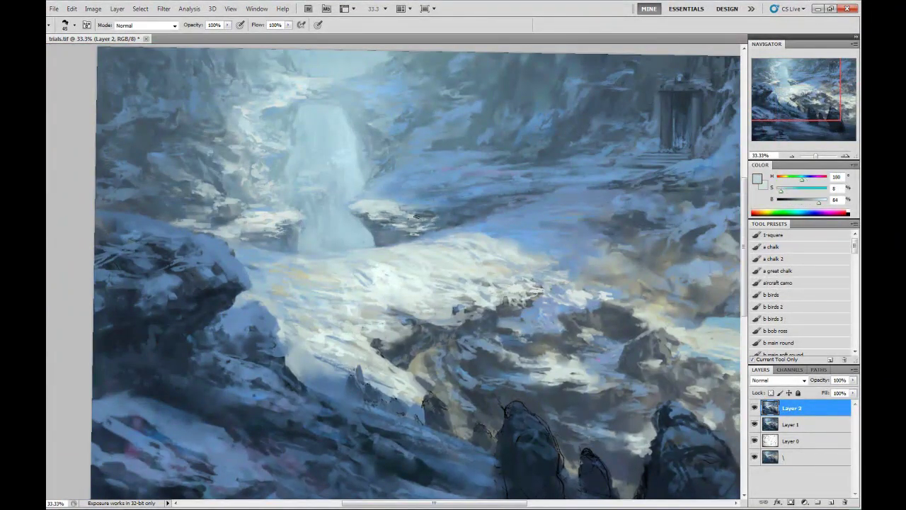
pyautogui.moveTo(407, 216); pyautogui.dragTo(435, 230)
# Sample grey-blue and pale snow tones from the cliffs near the waterfall.
pyautogui.scroll(2, 422, 243)
pyautogui.hscroll(-3, 428, 229)
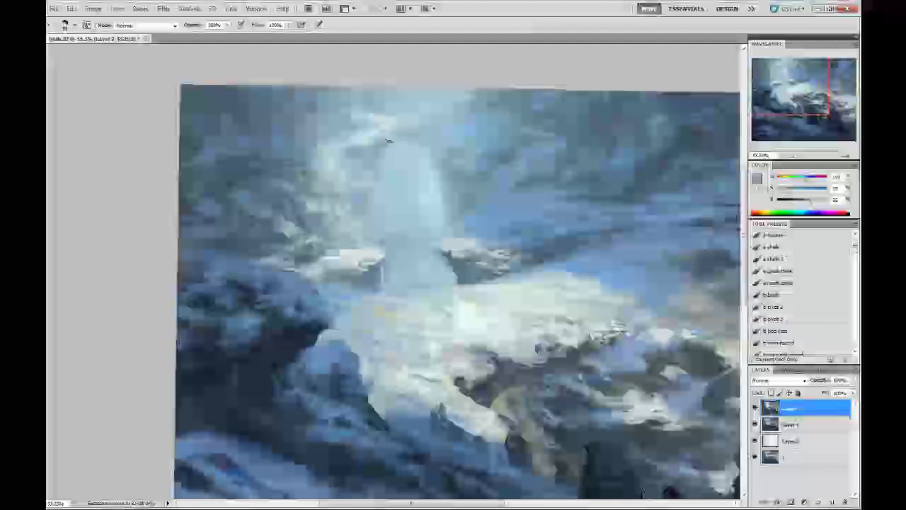
pyautogui.keyDown('alt'); pyautogui.click(393, 140); pyautogui.keyUp('alt')
pyautogui.keyDown('alt'); pyautogui.click(347, 162); pyautogui.keyUp('alt')
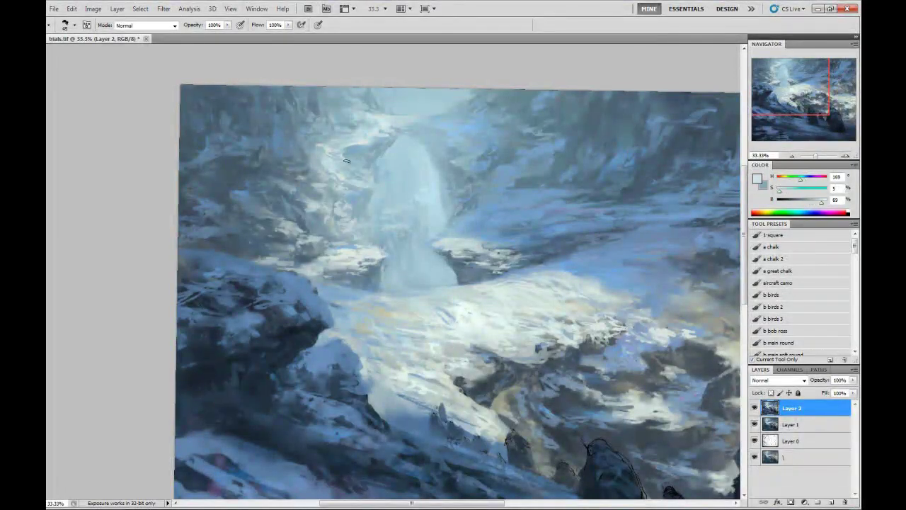
pyautogui.keyDown('alt'); pyautogui.click(315, 115); pyautogui.keyUp('alt')
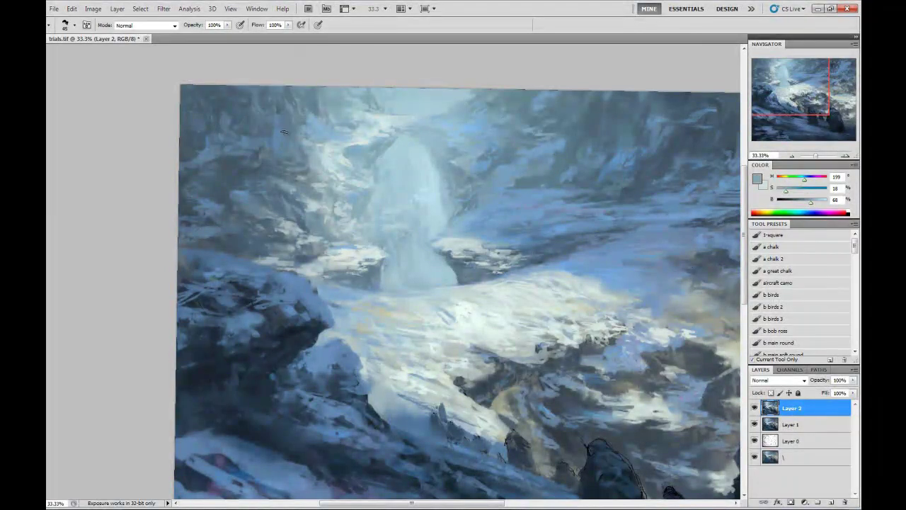
pyautogui.moveTo(269, 212)
pyautogui.mouseDown()
pyautogui.moveTo(557, 192)
pyautogui.moveTo(520, 175)
pyautogui.mouseUp()
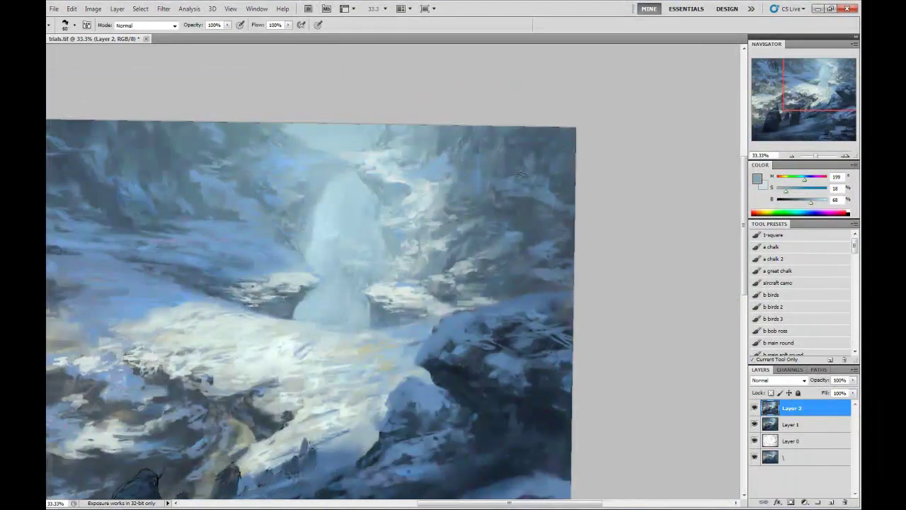
pyautogui.scroll(-3, 483, 175)
pyautogui.scroll(-3, 453, 198)
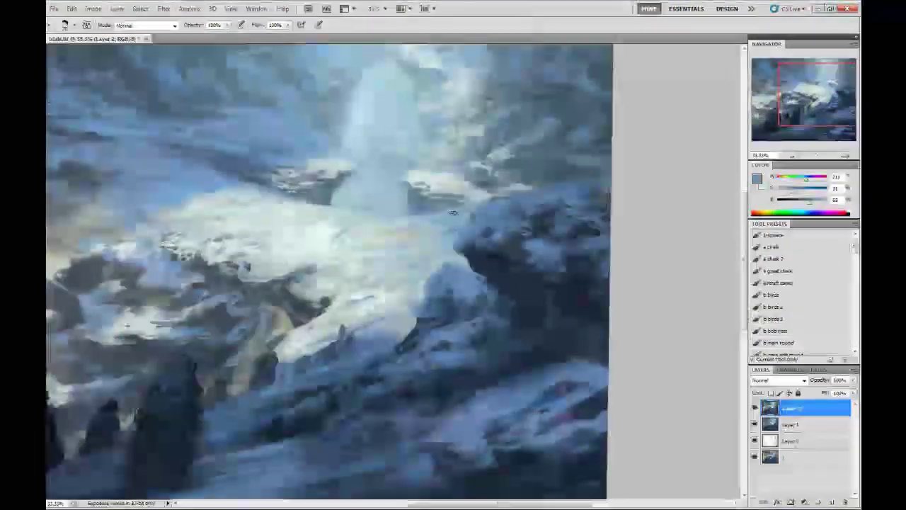
pyautogui.keyDown('alt'); pyautogui.click(405, 232); pyautogui.keyUp('alt')
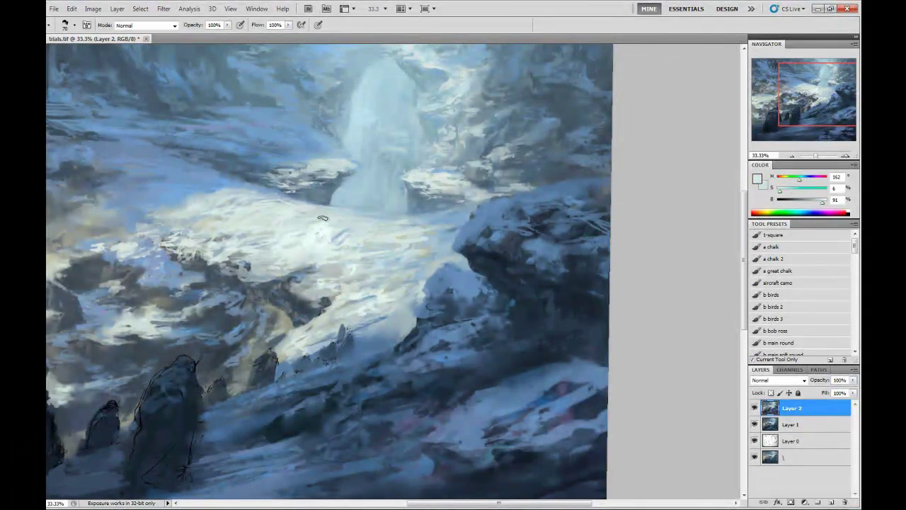
pyautogui.moveTo(405, 224); pyautogui.dragTo(515, 202)
pyautogui.moveTo(779, 190); pyautogui.dragTo(765, 191)
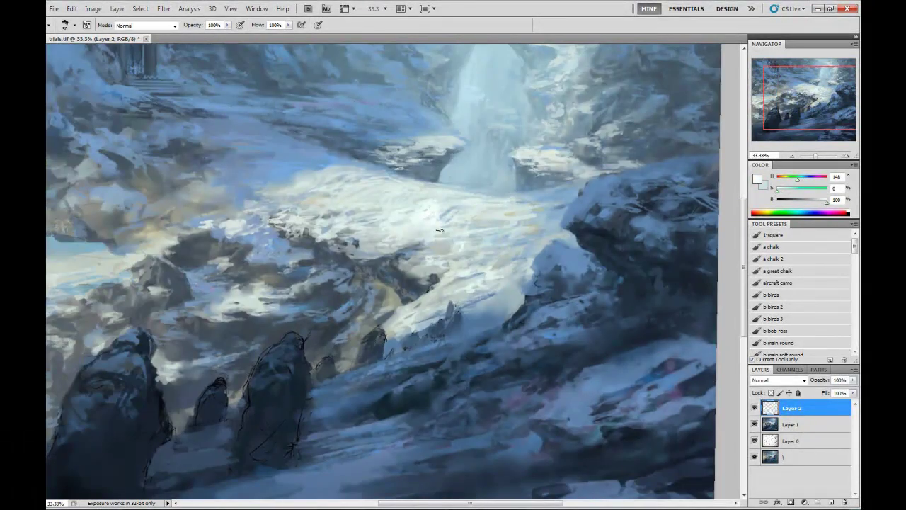
# Stamp all visible layers into Layer 2 and paint dark strokes on the central rocks.
pyautogui.hotkey('ctrl', 'alt', 'shift', 'e')
pyautogui.moveTo(71, 261)
pyautogui.mouseDown()
pyautogui.moveTo(350, 216)
pyautogui.moveTo(294, 316)
pyautogui.mouseUp()
pyautogui.keyDown('alt'); pyautogui.click(350, 216); pyautogui.keyUp('alt')
pyautogui.keyDown('alt'); pyautogui.click(323, 248); pyautogui.keyUp('alt')
pyautogui.moveTo(333, 284)
pyautogui.mouseDown()
pyautogui.moveTo(270, 242)
pyautogui.moveTo(291, 239)
pyautogui.moveTo(278, 238)
pyautogui.moveTo(294, 247)
pyautogui.moveTo(255, 237)
pyautogui.mouseUp()
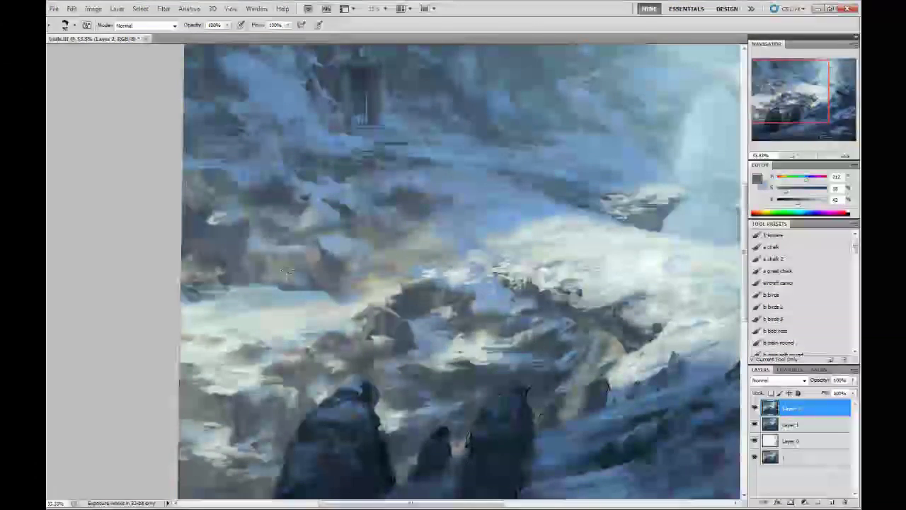
# Paint light strokes across the left ledge using sampled mid tones.
pyautogui.keyDown('alt'); pyautogui.click(293, 293); pyautogui.keyUp('alt')
pyautogui.moveTo(205, 291); pyautogui.dragTo(193, 255)
pyautogui.keyDown('alt'); pyautogui.click(263, 246); pyautogui.keyUp('alt')
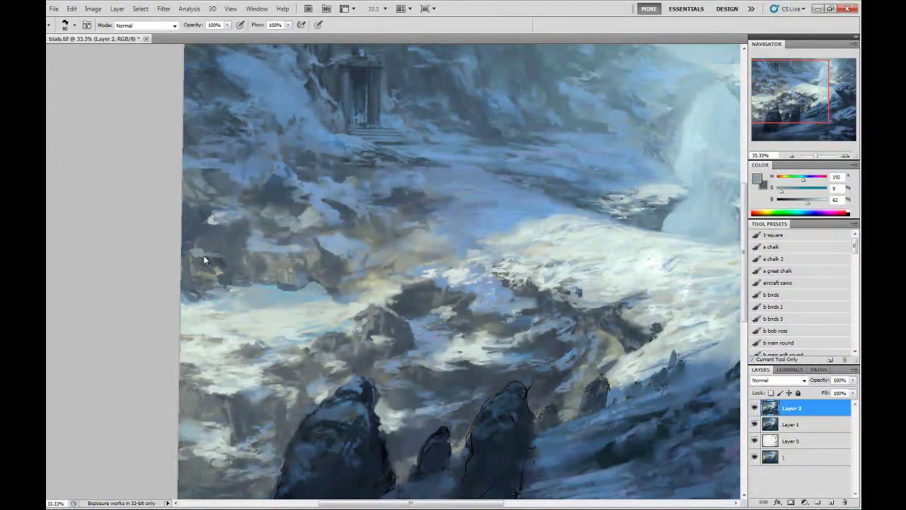
pyautogui.keyDown('alt'); pyautogui.click(212, 202); pyautogui.keyUp('alt')
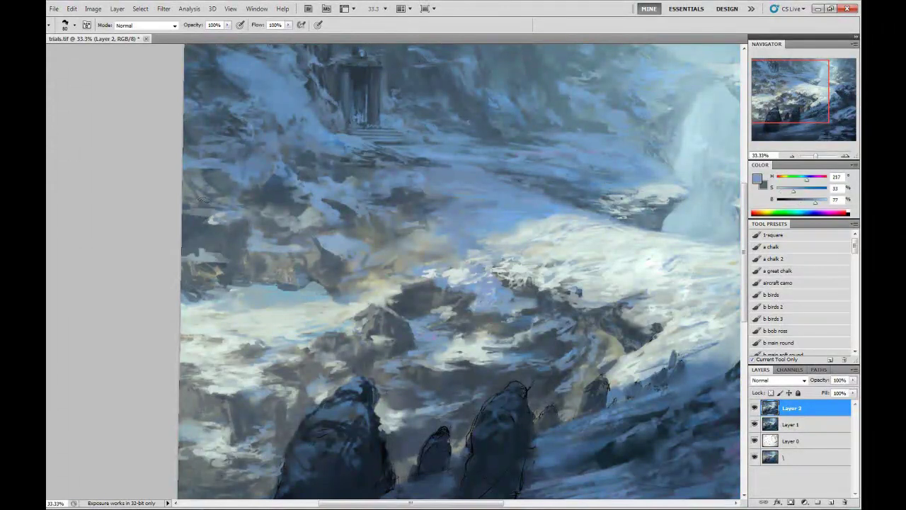
pyautogui.moveTo(202, 207); pyautogui.dragTo(237, 202)
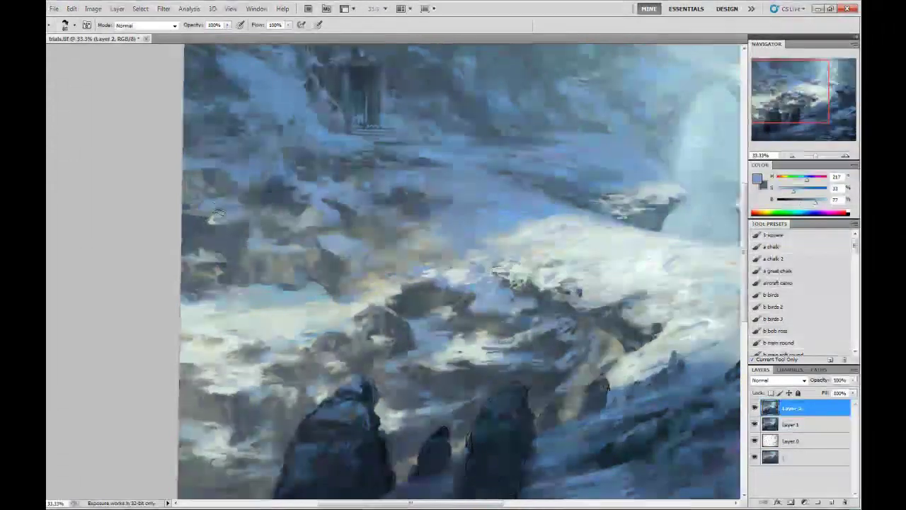
pyautogui.keyDown('alt'); pyautogui.click(397, 265); pyautogui.keyUp('alt')
# Sample lighter blue and dark blue-grey tones near the top edge and right-side rocks.
pyautogui.moveTo(457, 266); pyautogui.dragTo(296, 252)
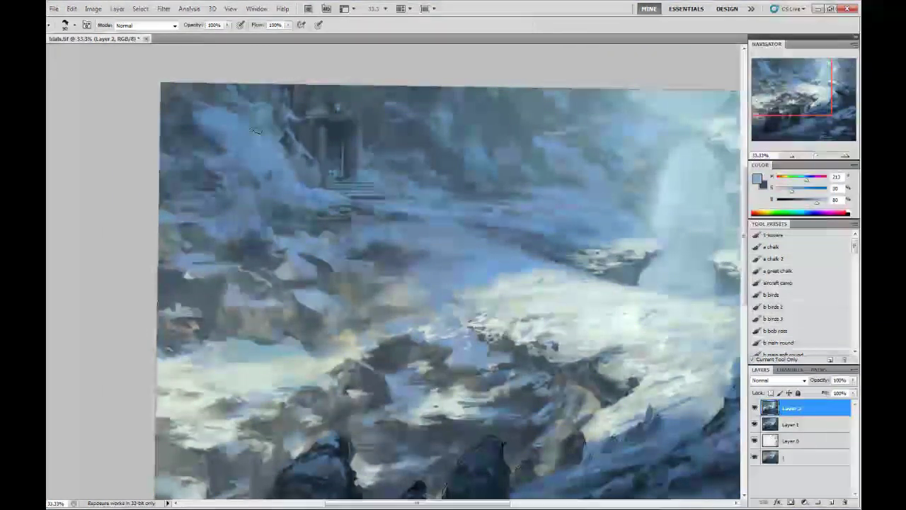
pyautogui.moveTo(271, 197)
pyautogui.mouseDown()
pyautogui.moveTo(243, 137)
pyautogui.moveTo(252, 171)
pyautogui.mouseUp()
pyautogui.keyDown('alt'); pyautogui.click(224, 120); pyautogui.keyUp('alt')
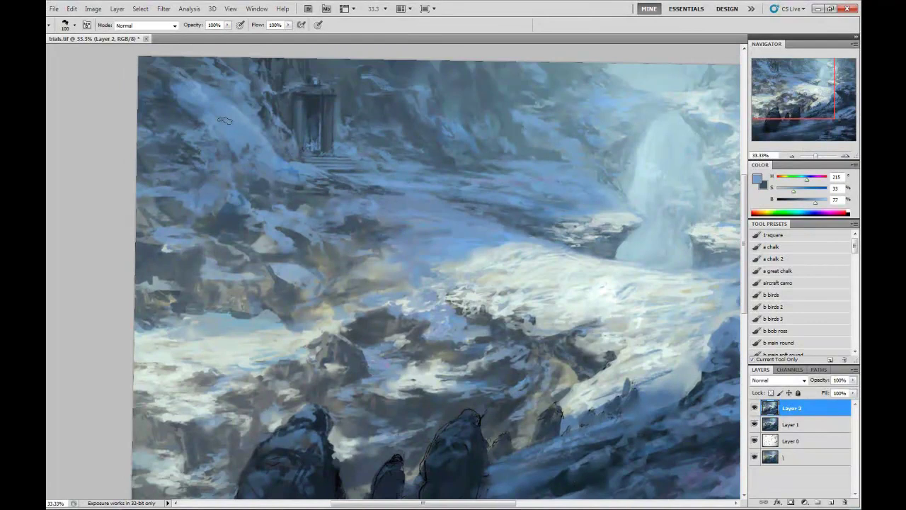
pyautogui.moveTo(388, 202); pyautogui.dragTo(211, 134)
pyautogui.keyDown('alt'); pyautogui.click(364, 242); pyautogui.keyUp('alt')
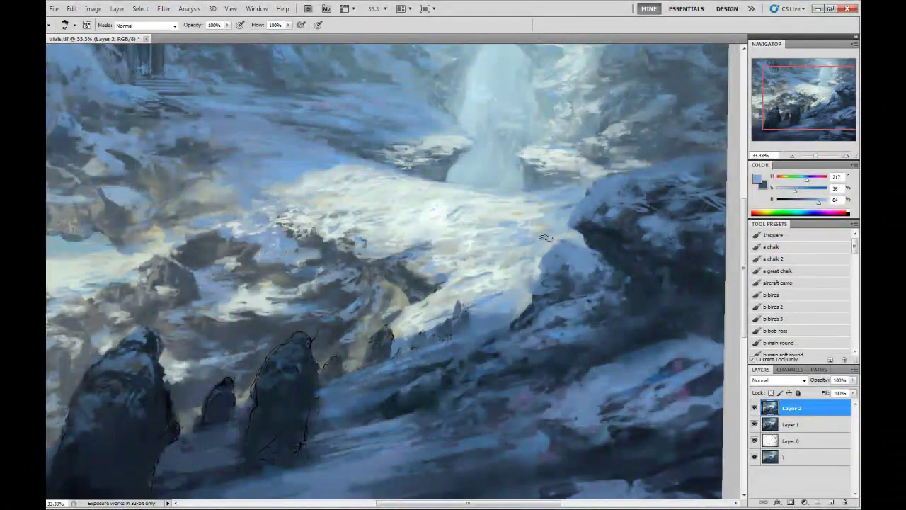
pyautogui.keyDown('alt'); pyautogui.click(565, 243); pyautogui.keyUp('alt')
pyautogui.keyDown('alt'); pyautogui.click(578, 257); pyautogui.keyUp('alt')
# Paint light and dark strokes along the foreground slope at the bottom.
pyautogui.moveTo(574, 396); pyautogui.dragTo(563, 311)
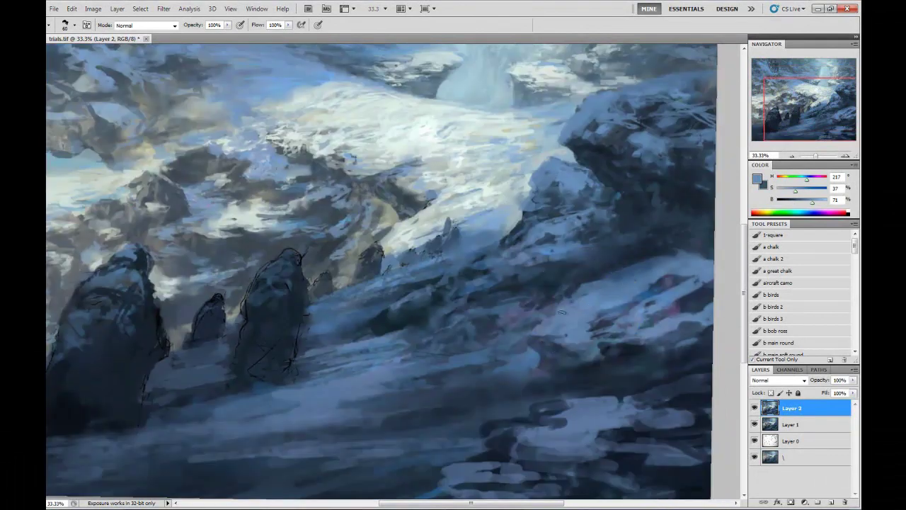
pyautogui.moveTo(524, 336); pyautogui.dragTo(563, 198)
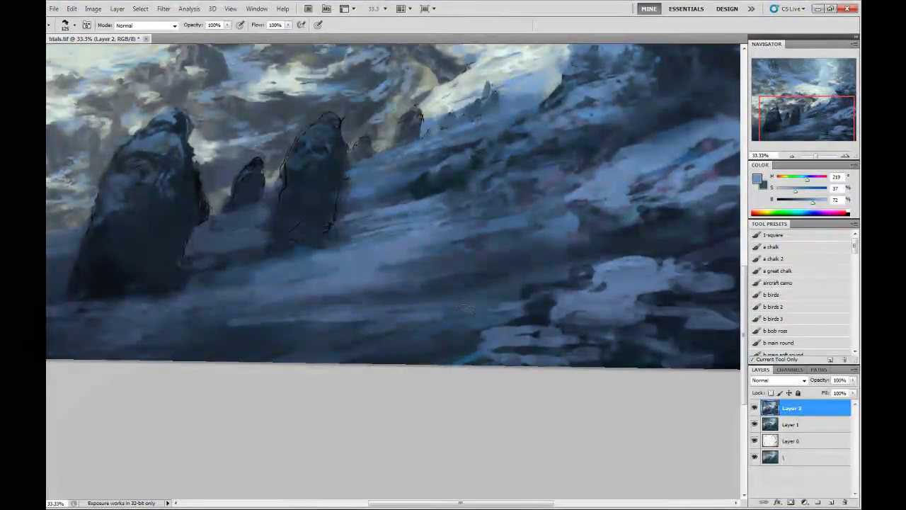
pyautogui.moveTo(465, 310)
pyautogui.mouseDown()
pyautogui.moveTo(332, 325)
pyautogui.moveTo(298, 354)
pyautogui.mouseUp()
pyautogui.hotkey('ctrl', '-')
pyautogui.hotkey('ctrl', '-')
pyautogui.hotkey('ctrl', '-')
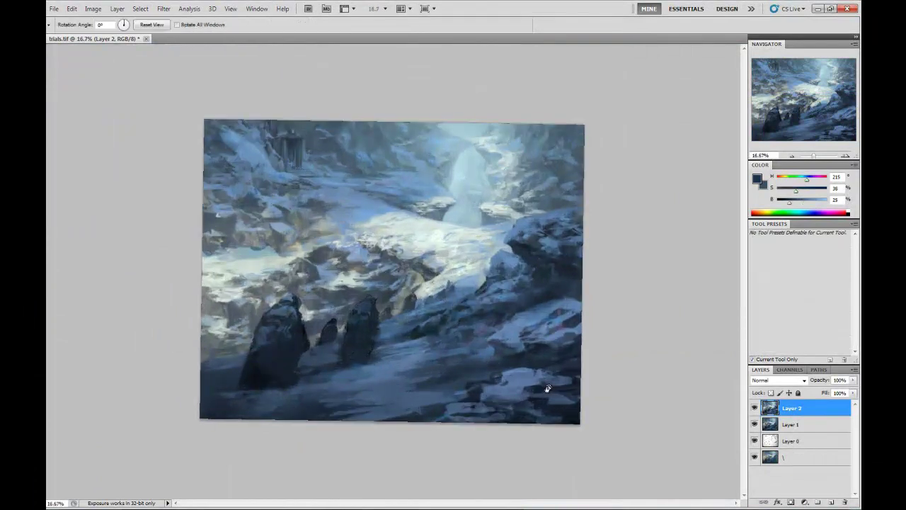
pyautogui.moveTo(340, 415); pyautogui.dragTo(436, 390)
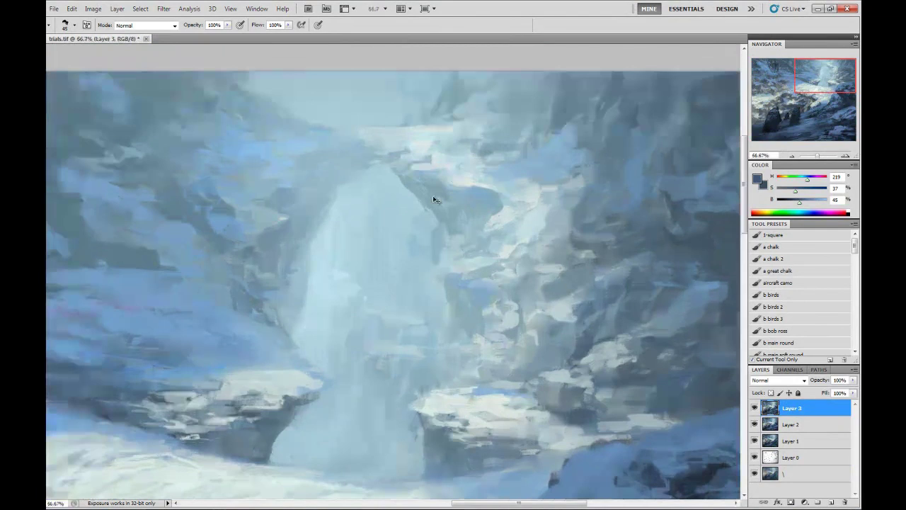
# Paint a light stroke along the arch top and a bright blue stroke above it.
pyautogui.keyDown('alt'); pyautogui.click(387, 164); pyautogui.keyUp('alt')
pyautogui.keyDown('alt'); pyautogui.click(444, 189); pyautogui.keyUp('alt')
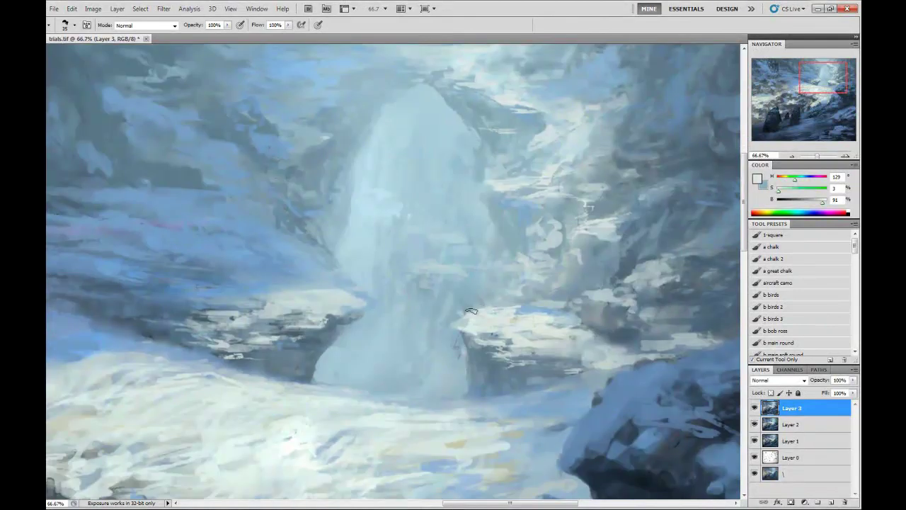
pyautogui.keyDown('alt'); pyautogui.click(373, 205); pyautogui.keyUp('alt')
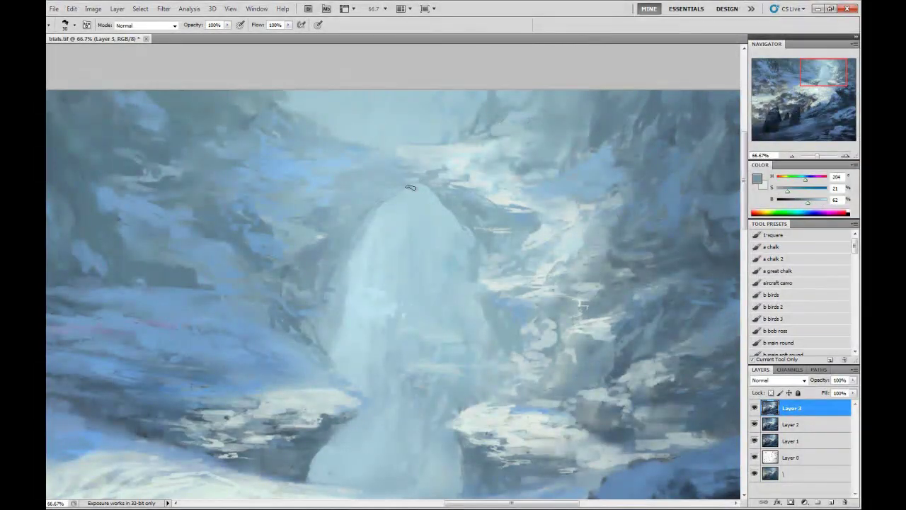
pyautogui.moveTo(381, 170); pyautogui.dragTo(428, 166)
pyautogui.keyDown('alt'); pyautogui.click(428, 166); pyautogui.keyUp('alt')
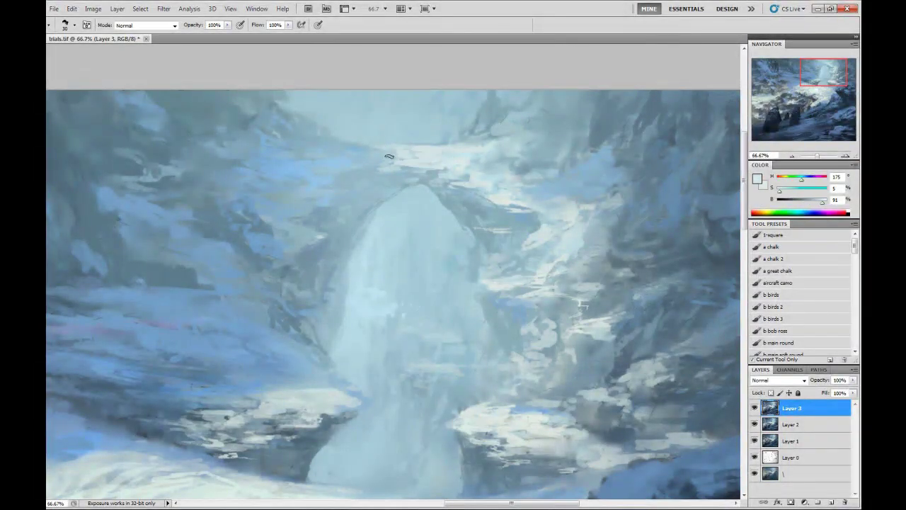
pyautogui.click(815, 211)
pyautogui.moveTo(332, 151); pyautogui.dragTo(368, 151)
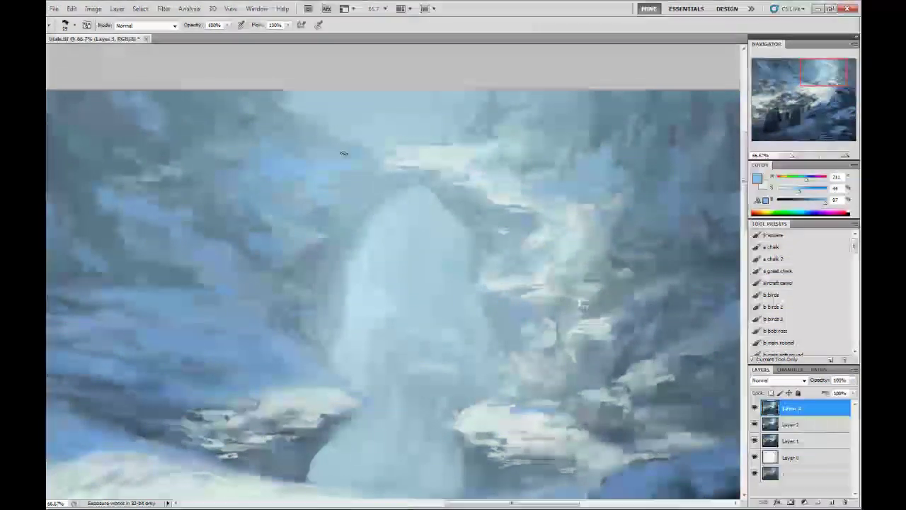
# Sample grey-blue, muted, pale blue and near-white tones around the arch and waterfall.
pyautogui.keyDown('alt'); pyautogui.click(382, 177); pyautogui.keyUp('alt')
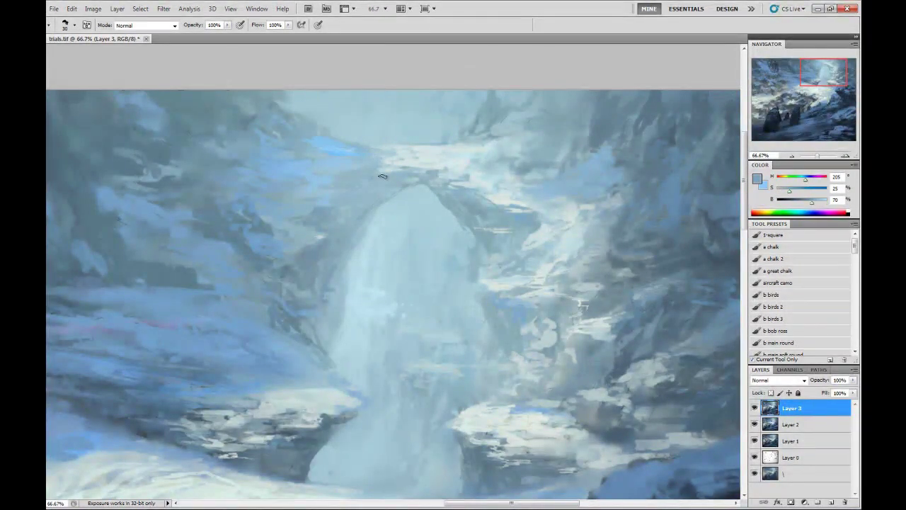
pyautogui.keyDown('alt'); pyautogui.click(390, 181); pyautogui.keyUp('alt')
pyautogui.keyDown('alt'); pyautogui.click(347, 183); pyautogui.keyUp('alt')
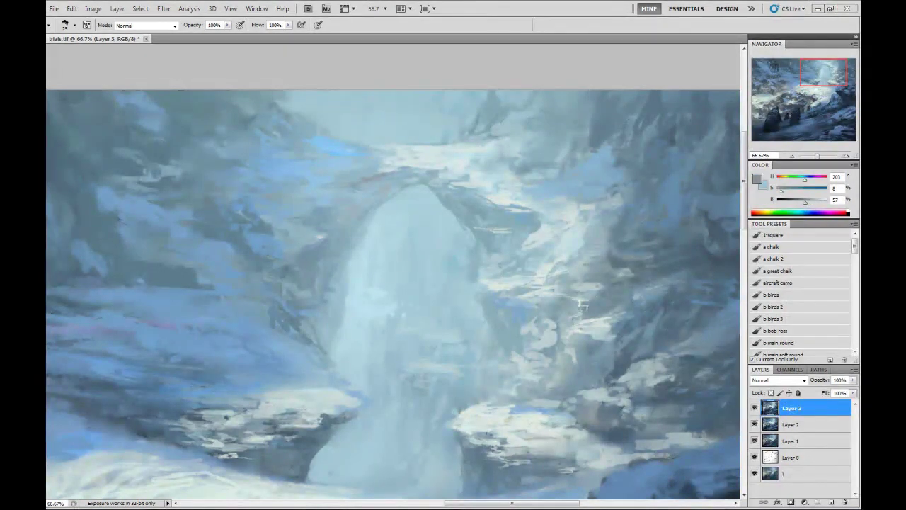
pyautogui.keyDown('alt'); pyautogui.click(331, 142); pyautogui.keyUp('alt')
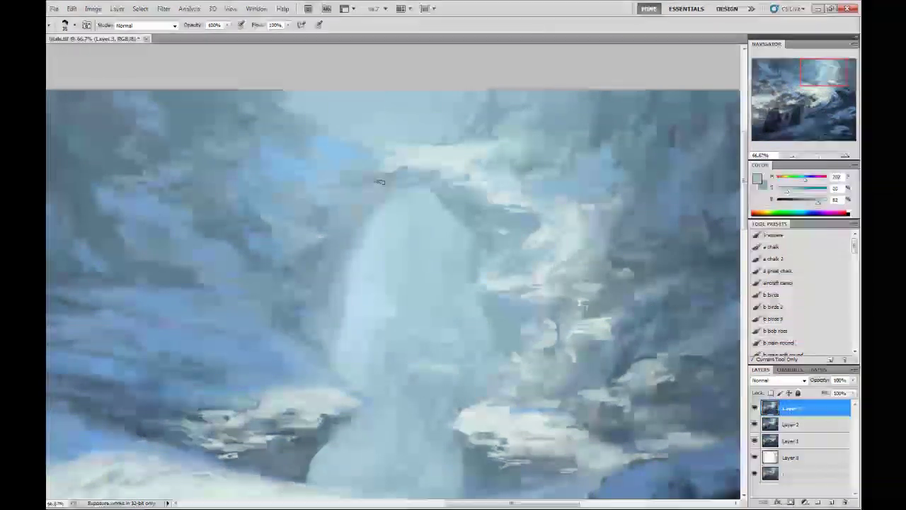
pyautogui.keyDown('alt'); pyautogui.click(325, 326); pyautogui.keyUp('alt')
pyautogui.keyDown('alt'); pyautogui.click(405, 324); pyautogui.keyUp('alt')
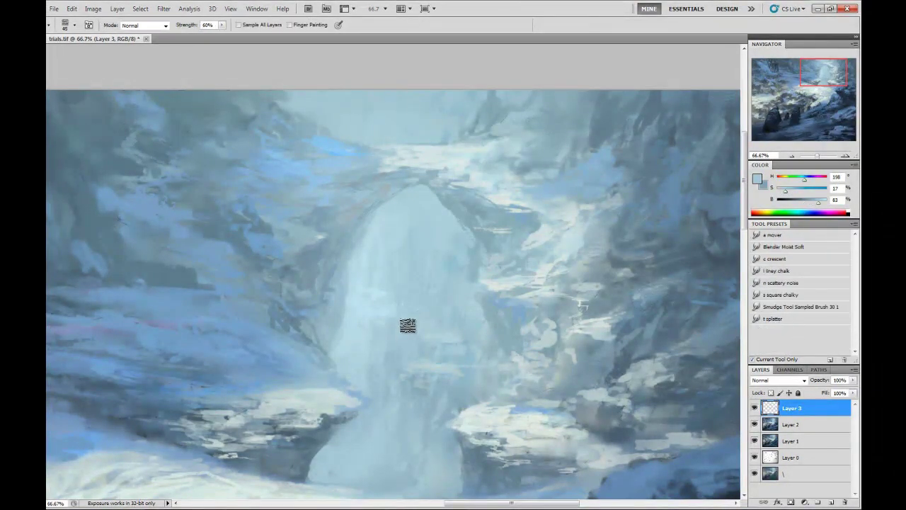
pyautogui.scroll(-3, 406, 323)
pyautogui.keyDown('alt'); pyautogui.click(418, 288); pyautogui.keyUp('alt')
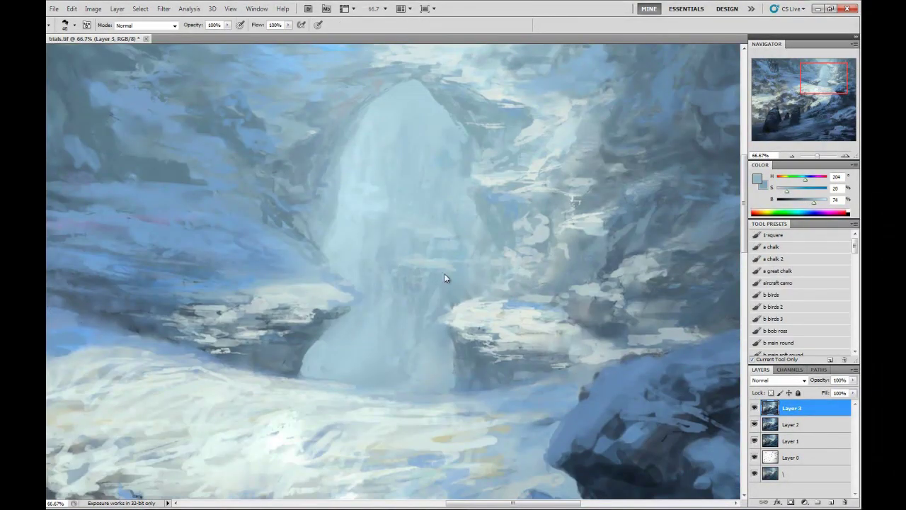
pyautogui.keyDown('alt'); pyautogui.click(435, 323); pyautogui.keyUp('alt')
# Resize the brush and touch up the cliff face right of the waterfall.
pyautogui.hscroll(4, 481, 322)
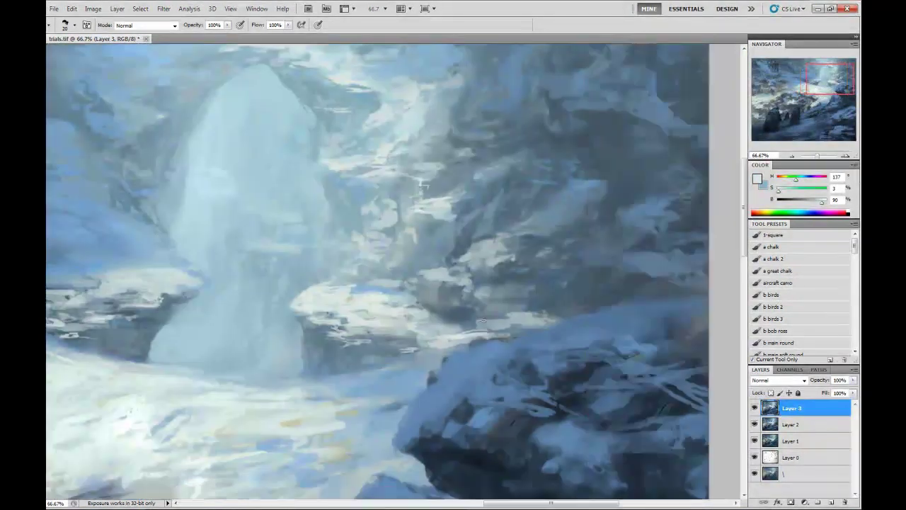
pyautogui.hscroll(3, 482, 322)
pyautogui.keyDown('alt'); pyautogui.click(551, 246); pyautogui.keyUp('alt')
pyautogui.keyDown('alt'); pyautogui.click(523, 110); pyautogui.keyUp('alt')
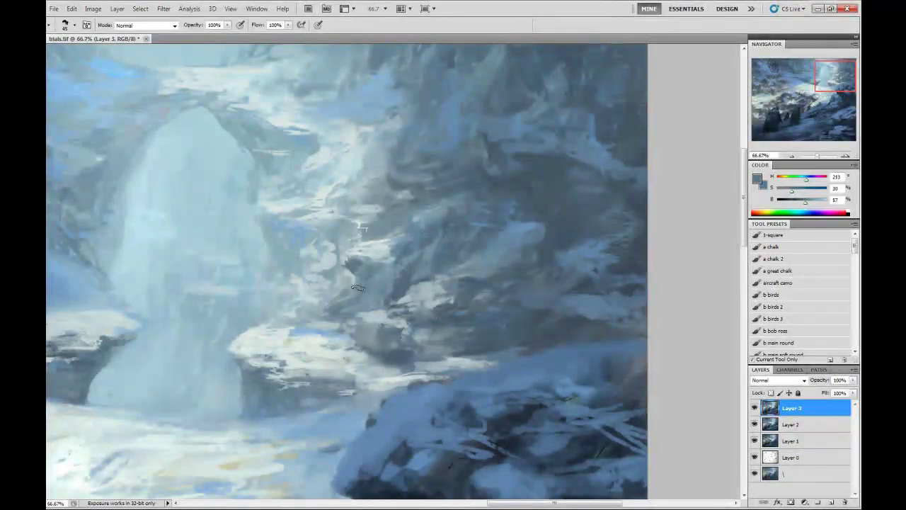
pyautogui.keyDown('alt'); pyautogui.click(358, 288); pyautogui.keyUp('alt')
pyautogui.press('[')
pyautogui.scroll(3, 495, 240)
pyautogui.hscroll(1, 495, 240)
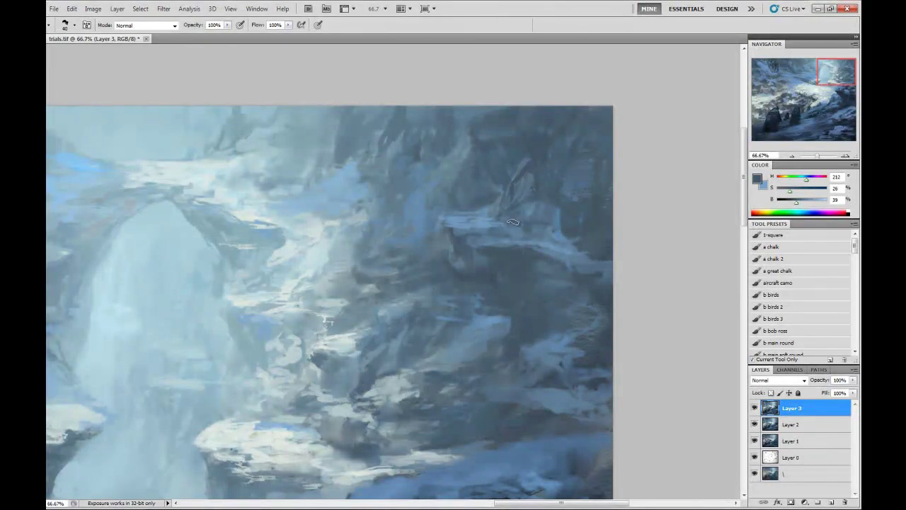
pyautogui.press(']')
pyautogui.keyDown('alt'); pyautogui.click(350, 177); pyautogui.keyUp('alt')
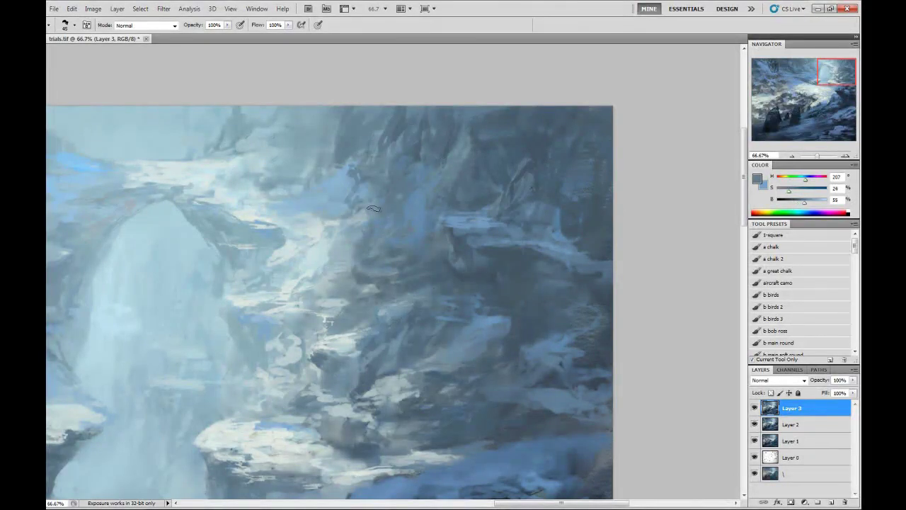
pyautogui.keyDown('alt'); pyautogui.click(344, 219); pyautogui.keyUp('alt')
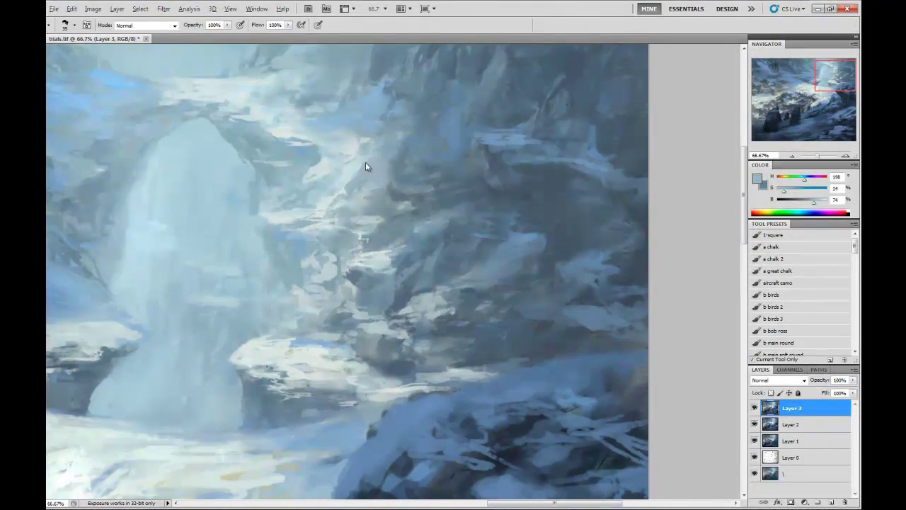
# Paint light blue-grey strokes on the snowy rocks below the waterfall with a larger brush.
pyautogui.press(']')
pyautogui.press(']')
pyautogui.press(']')
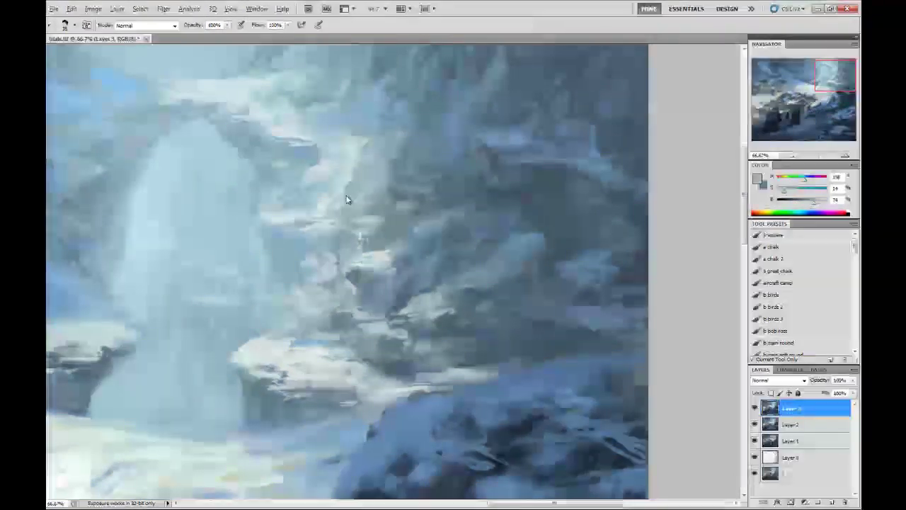
pyautogui.keyDown('alt'); pyautogui.click(362, 174); pyautogui.keyUp('alt')
pyautogui.keyDown('alt'); pyautogui.click(541, 248); pyautogui.keyUp('alt')
pyautogui.press(']')
pyautogui.press(']')
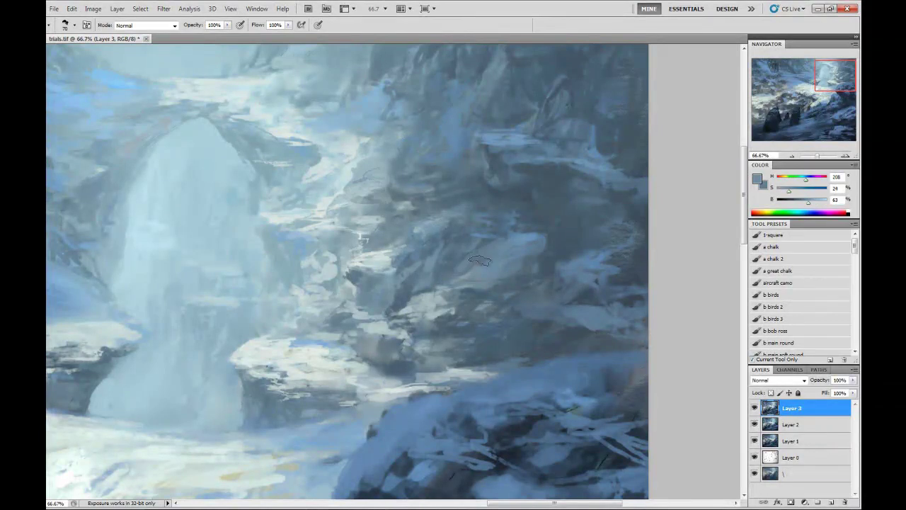
pyautogui.moveTo(409, 276)
pyautogui.mouseDown()
pyautogui.moveTo(383, 284)
pyautogui.moveTo(388, 303)
pyautogui.moveTo(434, 299)
pyautogui.mouseUp()
pyautogui.press('[')
pyautogui.press('[')
pyautogui.press('[')
pyautogui.scroll(-5, 390, 329)
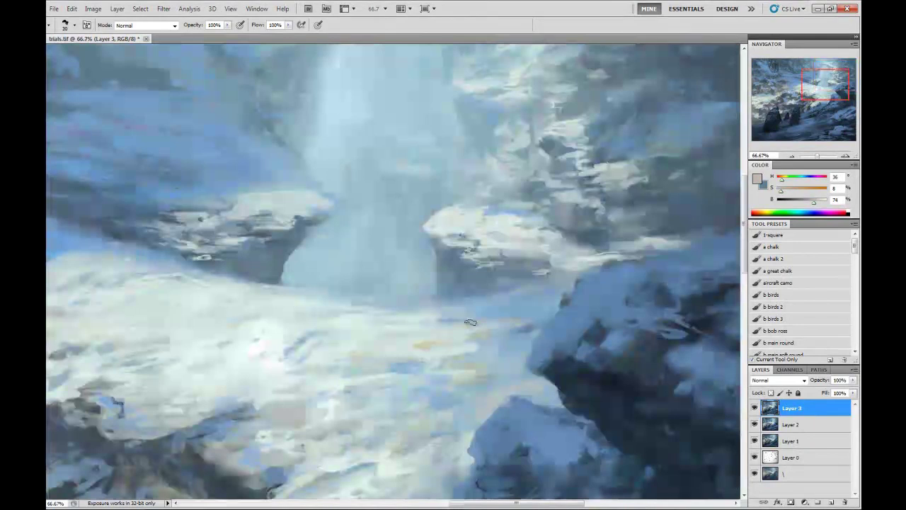
pyautogui.scroll(1, 468, 300)
# Select the right-hand foreground rock with Quick Selection at 33.3% zoom.
pyautogui.hotkey('ctrl', '-')
pyautogui.hotkey('ctrl', '-')
pyautogui.hotkey('ctrl', '-')
pyautogui.hotkey('ctrl', '-')
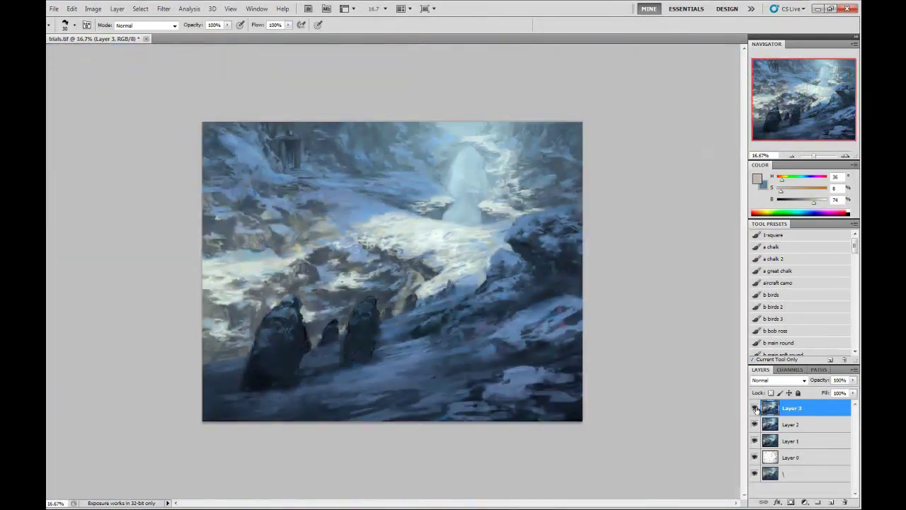
pyautogui.hotkey('ctrl', '+')
pyautogui.hotkey('ctrl', '+')
pyautogui.press('w')
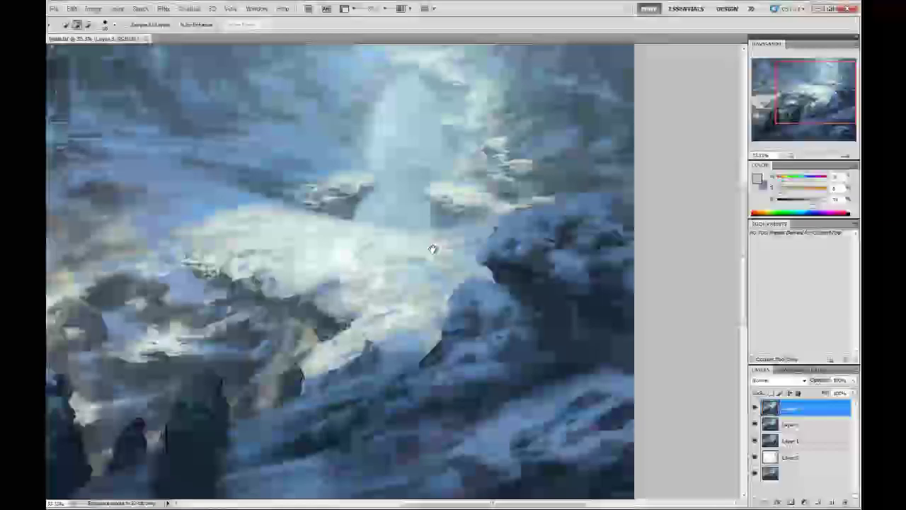
pyautogui.moveTo(431, 246); pyautogui.dragTo(412, 197)
pyautogui.moveTo(495, 181)
pyautogui.mouseDown()
pyautogui.moveTo(580, 159)
pyautogui.moveTo(538, 181)
pyautogui.mouseUp()
pyautogui.moveTo(461, 220)
pyautogui.mouseDown()
pyautogui.moveTo(393, 319)
pyautogui.moveTo(465, 236)
pyautogui.mouseUp()
# Paint sampled pale snow tones inside the rock selection, then deselect it.
pyautogui.press('b')
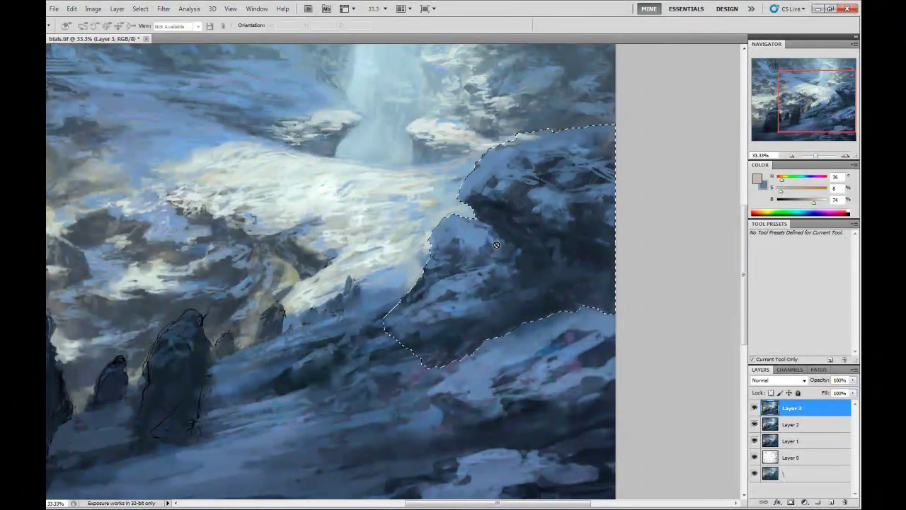
pyautogui.moveTo(464, 204)
pyautogui.mouseDown()
pyautogui.moveTo(467, 272)
pyautogui.moveTo(448, 302)
pyautogui.mouseUp()
pyautogui.keyDown('alt'); pyautogui.click(467, 272); pyautogui.keyUp('alt')
pyautogui.keyDown('alt'); pyautogui.click(466, 233); pyautogui.keyUp('alt')
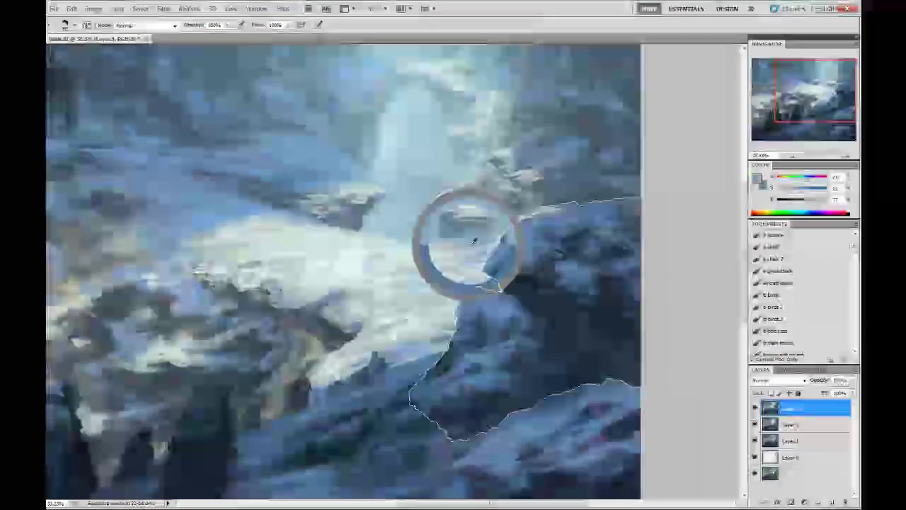
pyautogui.keyDown('alt'); pyautogui.click(470, 269); pyautogui.keyUp('alt')
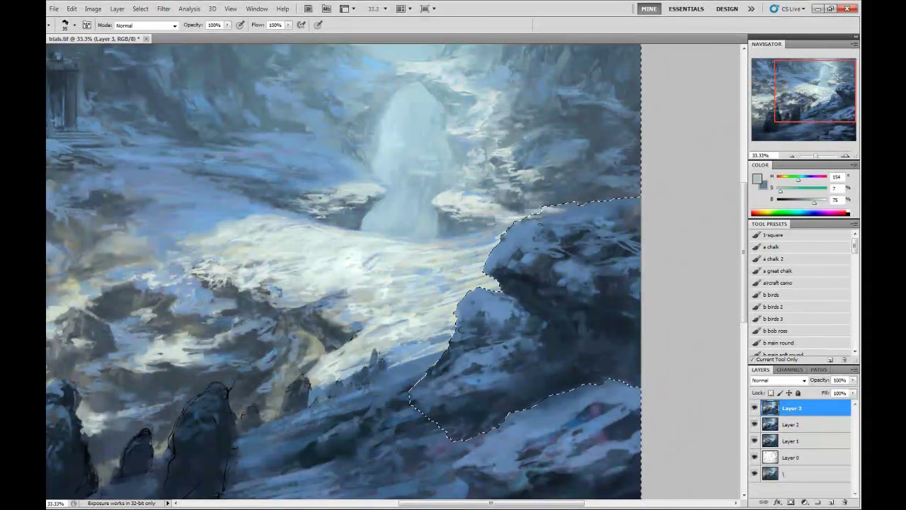
pyautogui.keyDown('alt'); pyautogui.click(578, 201); pyautogui.keyUp('alt')
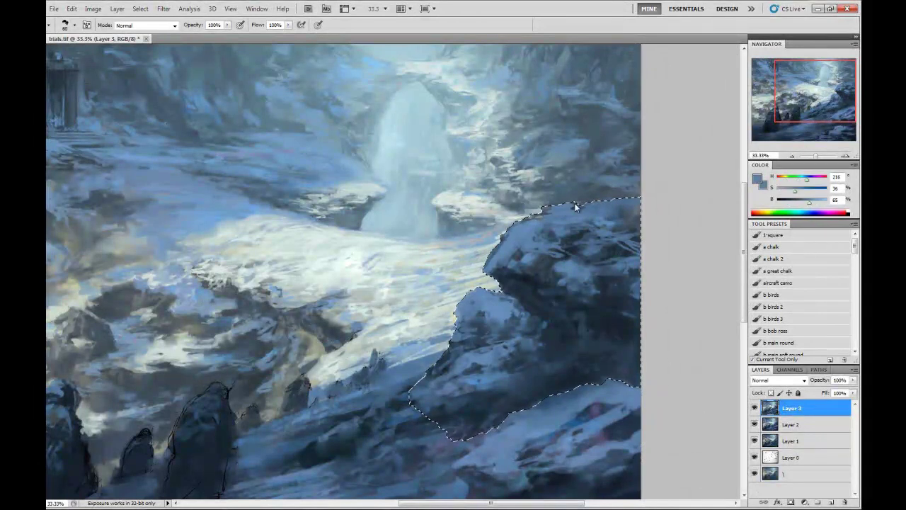
pyautogui.hotkey('ctrl', 'd')
pyautogui.moveTo(461, 308); pyautogui.dragTo(481, 340)
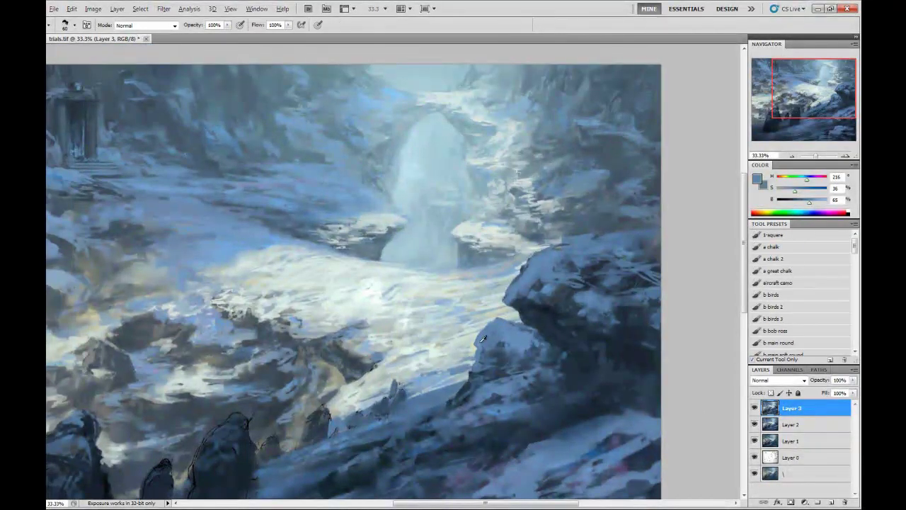
# Smudge strokes around the waterfall cliffs and sample a dark navy from the painting.
pyautogui.moveTo(549, 346); pyautogui.dragTo(528, 303)
pyautogui.press('r')
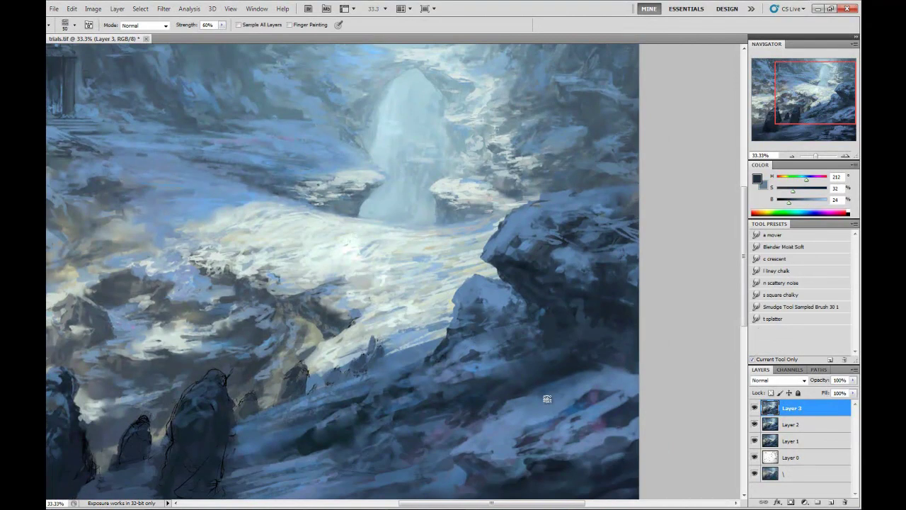
pyautogui.moveTo(547, 399); pyautogui.dragTo(586, 271)
pyautogui.press('b')
pyautogui.keyDown('alt'); pyautogui.click(602, 237); pyautogui.keyUp('alt')
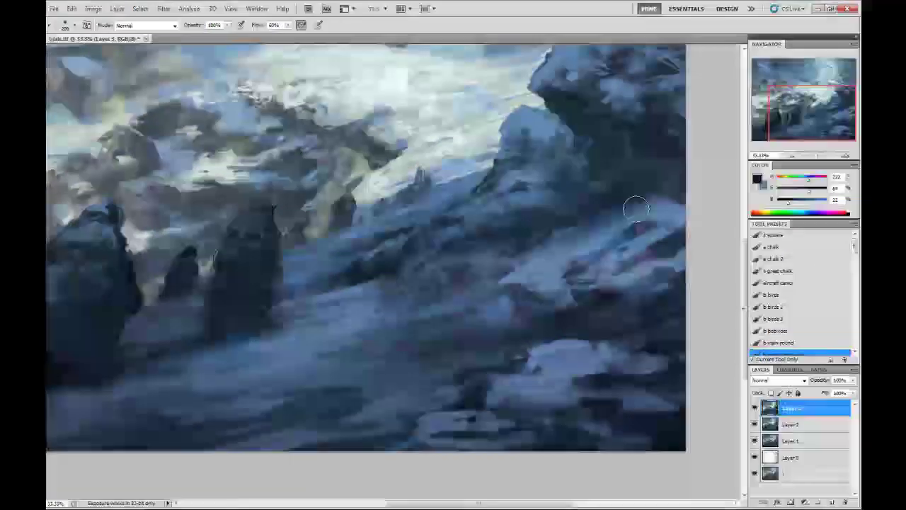
pyautogui.moveTo(636, 209); pyautogui.dragTo(590, 126)
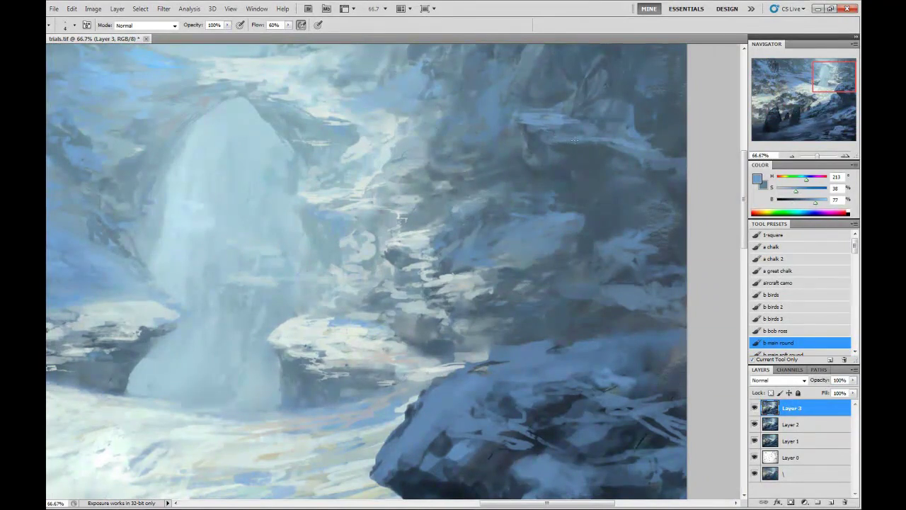
pyautogui.moveTo(484, 112); pyautogui.dragTo(456, 162)
# Sample a lighter snow blue, smudge the snowy slope, and zoom out to the whole painting.
pyautogui.press('r')
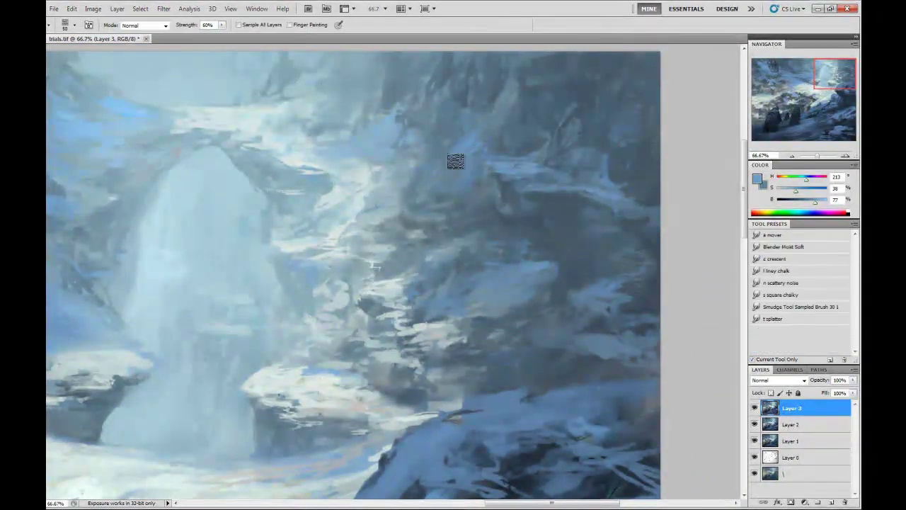
pyautogui.moveTo(600, 95)
pyautogui.mouseDown()
pyautogui.moveTo(545, 307)
pyautogui.moveTo(544, 265)
pyautogui.moveTo(377, 278)
pyautogui.moveTo(371, 348)
pyautogui.mouseUp()
pyautogui.press('b')
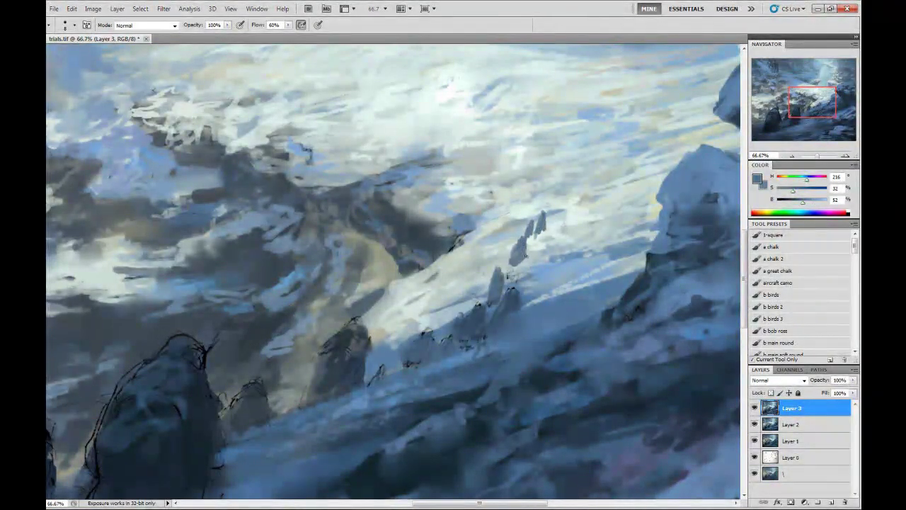
pyautogui.keyDown('alt'); pyautogui.click(611, 231); pyautogui.keyUp('alt')
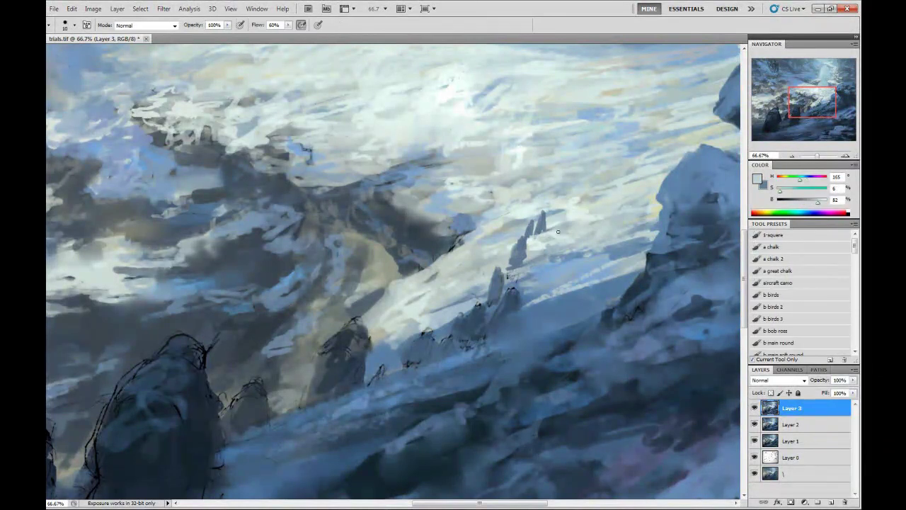
pyautogui.press('r')
pyautogui.moveTo(576, 158)
pyautogui.mouseDown()
pyautogui.moveTo(527, 157)
pyautogui.moveTo(570, 122)
pyautogui.moveTo(527, 160)
pyautogui.moveTo(548, 185)
pyautogui.mouseUp()
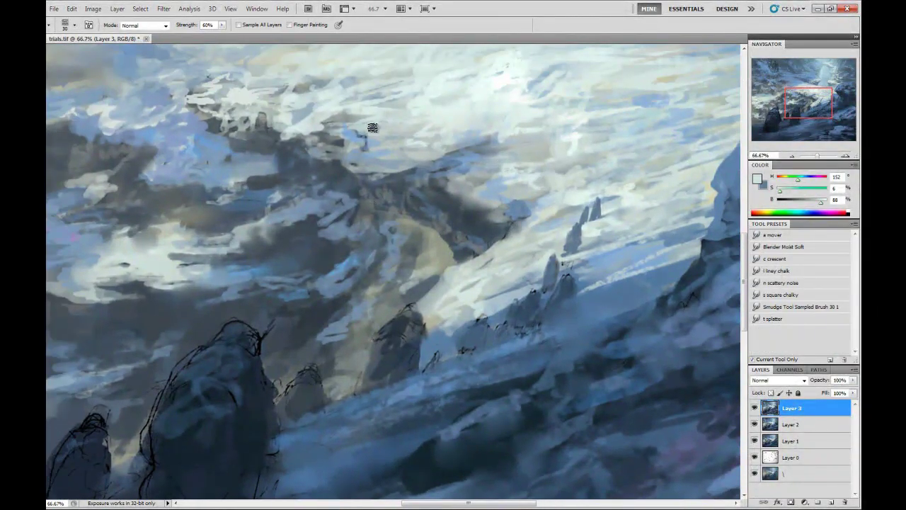
pyautogui.moveTo(373, 90)
pyautogui.mouseDown()
pyautogui.moveTo(396, 170)
pyautogui.moveTo(383, 296)
pyautogui.mouseUp()
pyautogui.moveTo(318, 268)
pyautogui.mouseDown()
pyautogui.moveTo(333, 234)
pyautogui.moveTo(342, 266)
pyautogui.mouseUp()
pyautogui.press('b')
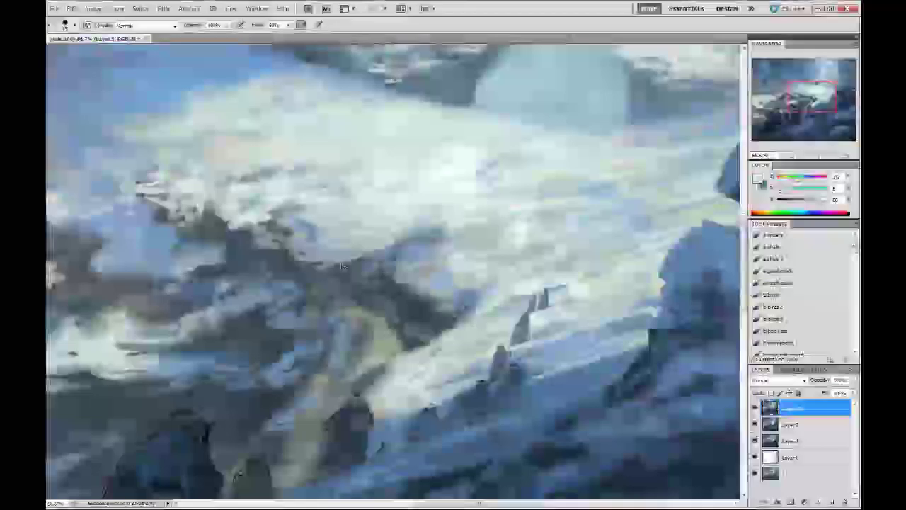
pyautogui.hotkey('ctrl', '-')
pyautogui.hotkey('ctrl', '-')
pyautogui.hotkey('ctrl', '-')
pyautogui.hotkey('ctrl', '-')
pyautogui.hotkey('ctrl', '-')
# Flip the canvas horizontally and zoom in on the cloaked figures.
pyautogui.hotkey('ctrl', '+')
pyautogui.hotkey('ctrl', 'shift', 'h')
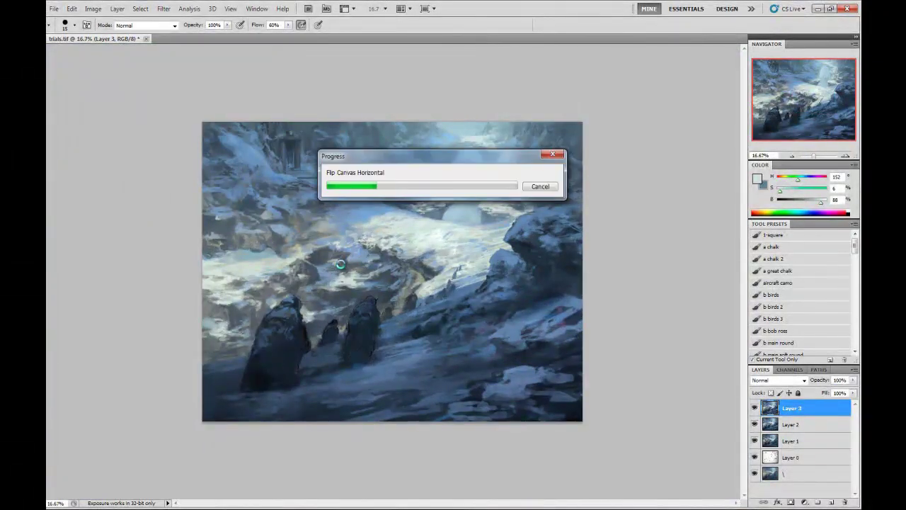
pyautogui.hotkey('ctrl', '+')
pyautogui.hotkey('ctrl', '+')
pyautogui.hotkey('ctrl', '+')
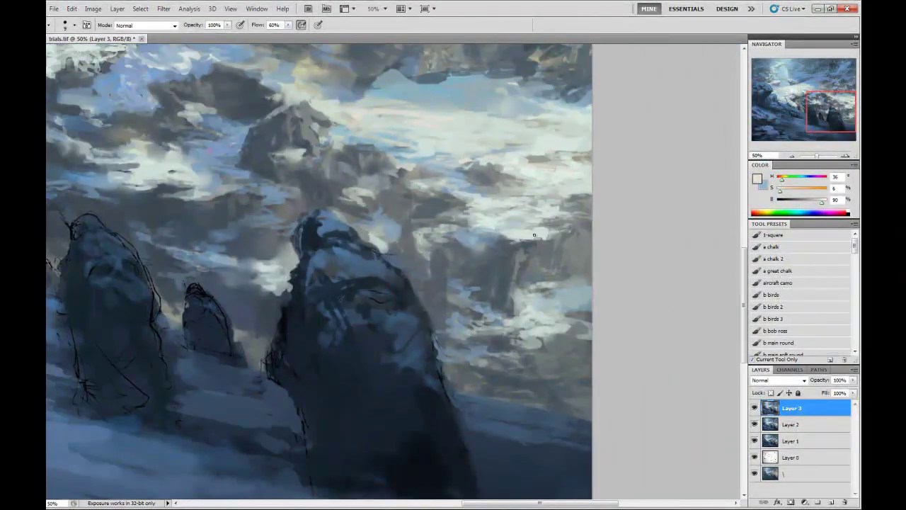
pyautogui.moveTo(534, 234); pyautogui.dragTo(630, 276)
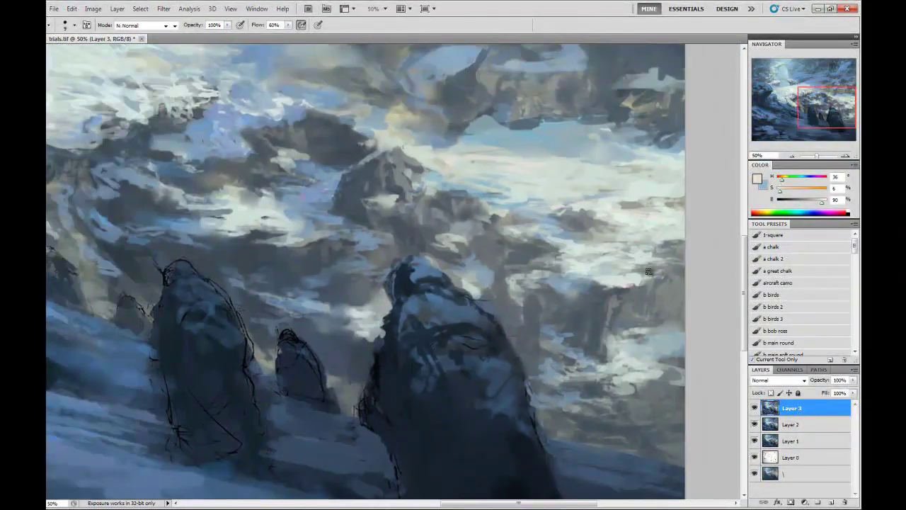
pyautogui.press('r')
pyautogui.moveTo(277, 284)
pyautogui.mouseDown()
pyautogui.moveTo(439, 285)
pyautogui.moveTo(550, 229)
pyautogui.mouseUp()
pyautogui.press('b')
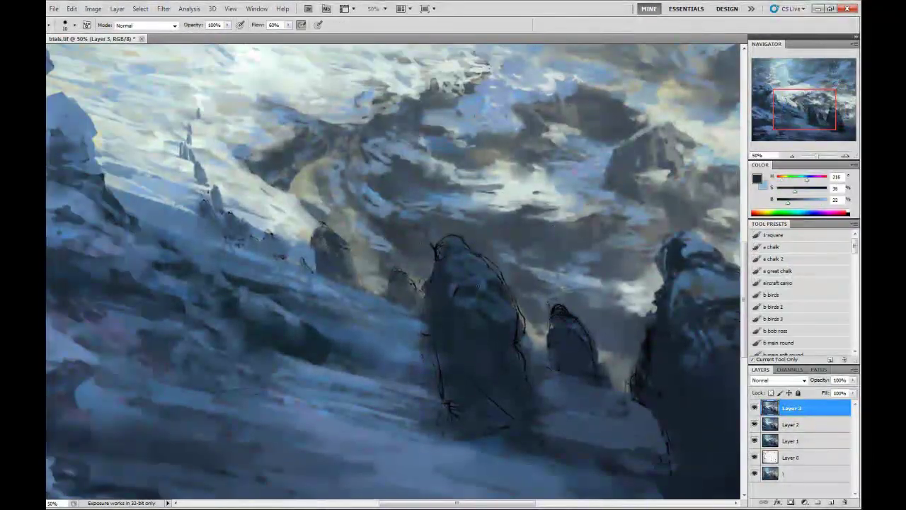
# Choose a textured brush preset and paint the central cloaked figure solid dark.
pyautogui.keyDown('alt'); pyautogui.click(453, 350); pyautogui.keyUp('alt')
pyautogui.keyDown('alt'); pyautogui.click(435, 293); pyautogui.keyUp('alt')
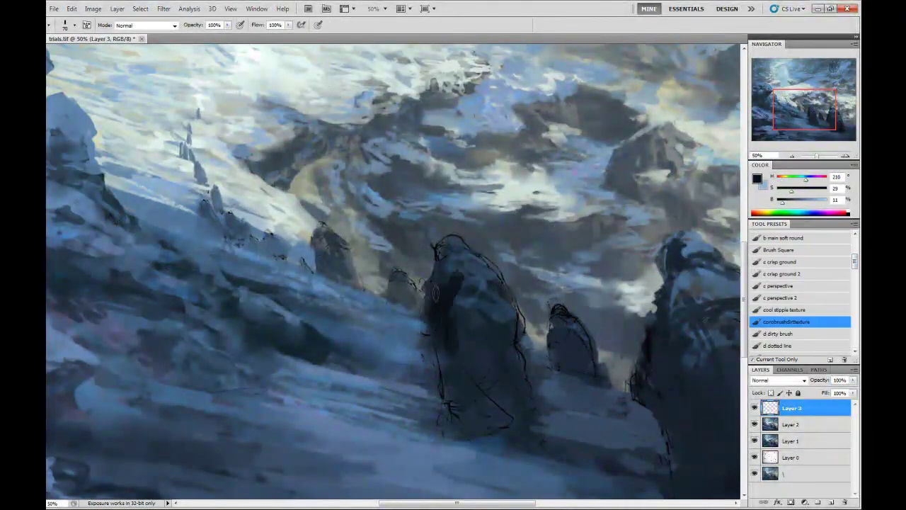
pyautogui.moveTo(457, 283)
pyautogui.mouseDown()
pyautogui.moveTo(459, 337)
pyautogui.moveTo(508, 439)
pyautogui.moveTo(517, 354)
pyautogui.mouseUp()
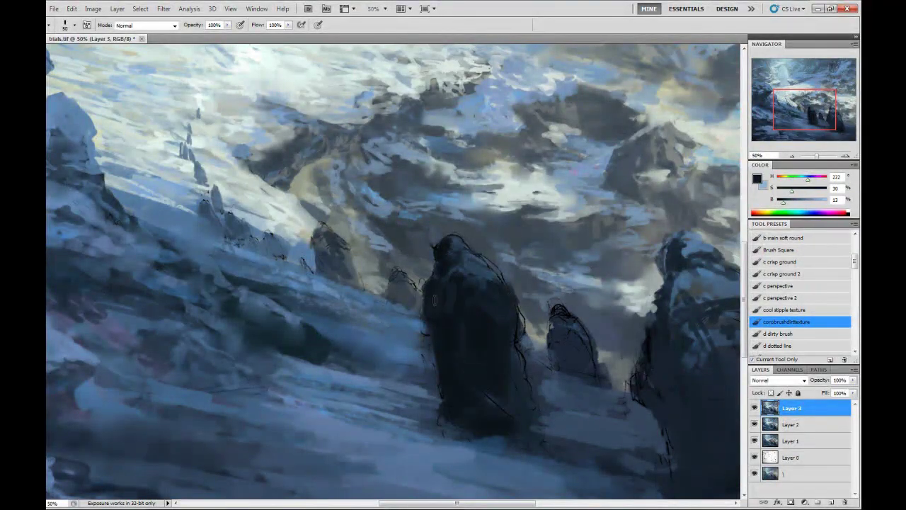
pyautogui.moveTo(457, 258); pyautogui.dragTo(483, 281)
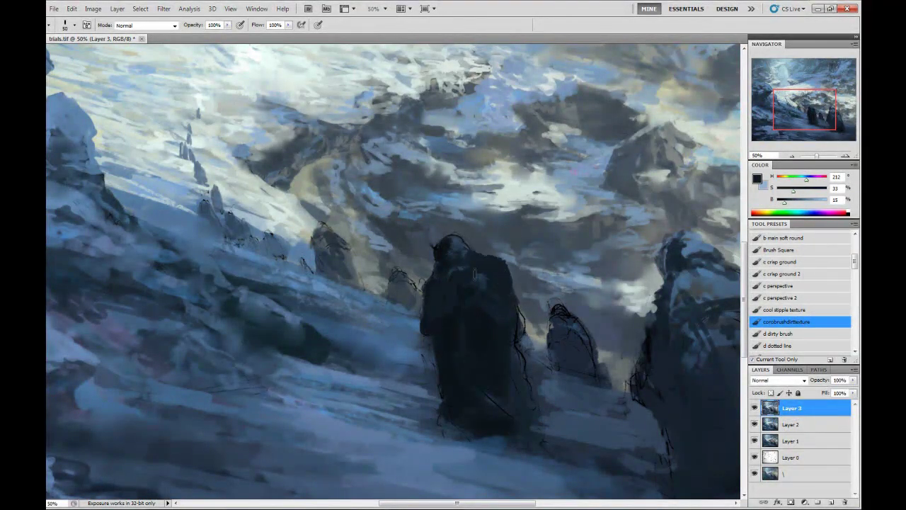
pyautogui.moveTo(435, 213); pyautogui.dragTo(379, 191)
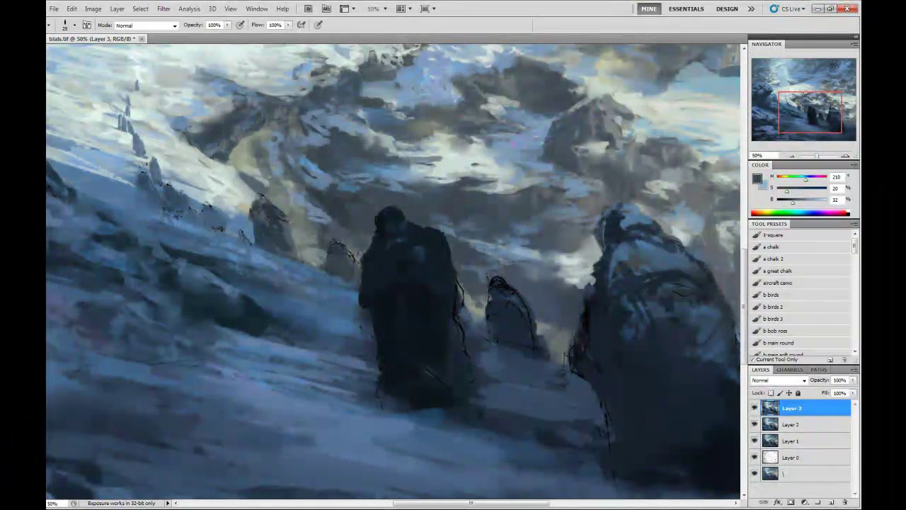
pyautogui.moveTo(348, 285); pyautogui.dragTo(256, 257)
pyautogui.moveTo(366, 281)
pyautogui.mouseDown()
pyautogui.moveTo(358, 375)
pyautogui.moveTo(407, 385)
pyautogui.moveTo(451, 371)
pyautogui.moveTo(496, 409)
pyautogui.moveTo(489, 417)
pyautogui.mouseUp()
# Add light snow along the figure's right edge and dark shadow beneath the figures.
pyautogui.keyDown('alt'); pyautogui.click(343, 391); pyautogui.keyUp('alt')
pyautogui.moveTo(403, 363)
pyautogui.mouseDown()
pyautogui.moveTo(382, 313)
pyautogui.moveTo(565, 299)
pyautogui.moveTo(556, 311)
pyautogui.moveTo(344, 261)
pyautogui.mouseUp()
pyautogui.keyDown('alt'); pyautogui.click(388, 314); pyautogui.keyUp('alt')
pyautogui.press('r')
pyautogui.press('b')
pyautogui.moveTo(325, 322); pyautogui.dragTo(453, 403)
pyautogui.moveTo(328, 411)
pyautogui.mouseDown()
pyautogui.moveTo(439, 396)
pyautogui.moveTo(609, 410)
pyautogui.mouseUp()
# Paint light snow around the figures' base and deepen the shadow under the central figure.
pyautogui.keyDown('alt'); pyautogui.click(495, 382); pyautogui.keyUp('alt')
pyautogui.moveTo(425, 340); pyautogui.dragTo(517, 389)
pyautogui.moveTo(489, 386); pyautogui.dragTo(573, 432)
pyautogui.moveTo(444, 380)
pyautogui.mouseDown()
pyautogui.moveTo(306, 368)
pyautogui.moveTo(581, 418)
pyautogui.mouseUp()
pyautogui.keyDown('alt'); pyautogui.click(460, 333); pyautogui.keyUp('alt')
pyautogui.moveTo(495, 397); pyautogui.dragTo(560, 425)
pyautogui.moveTo(509, 318)
pyautogui.mouseDown()
pyautogui.moveTo(531, 351)
pyautogui.moveTo(616, 424)
pyautogui.mouseUp()
pyautogui.keyDown('alt'); pyautogui.click(532, 349); pyautogui.keyUp('alt')
pyautogui.keyDown('alt'); pyautogui.click(595, 418); pyautogui.keyUp('alt')
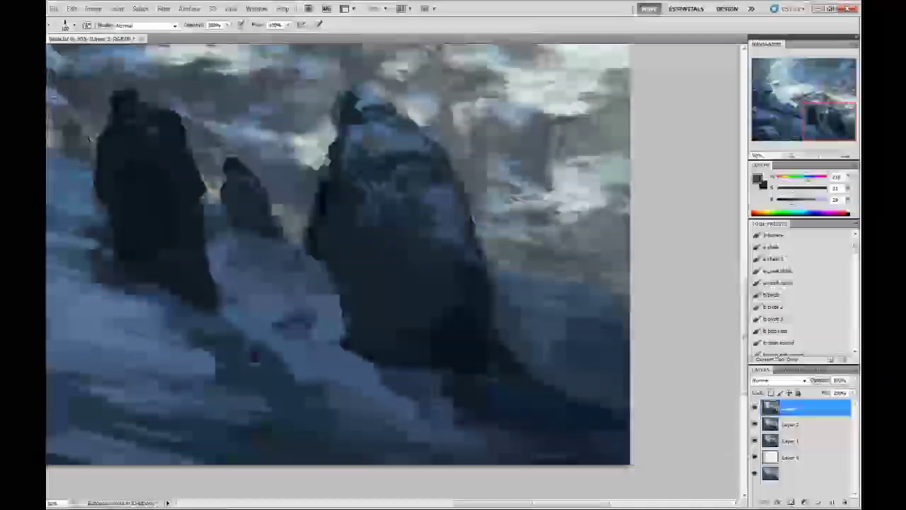
# Zoom out, flip the canvas horizontally, and darken the left rock and hooded figure.
pyautogui.moveTo(397, 411); pyautogui.dragTo(482, 429)
pyautogui.hotkey('ctrl', '-')
pyautogui.hotkey('ctrl', '-')
pyautogui.press(']')
pyautogui.press(']')
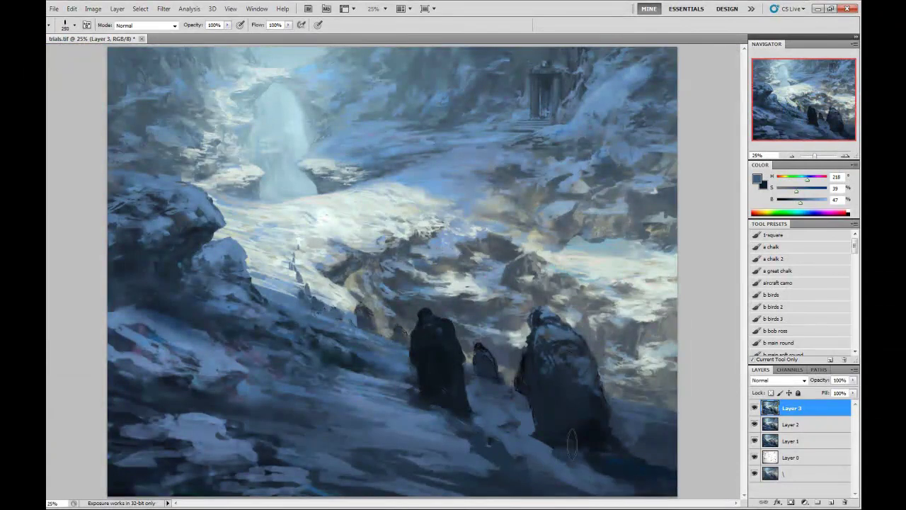
pyautogui.press('h')
pyautogui.press('[')
pyautogui.press('[')
pyautogui.press('[')
pyautogui.press('[')
pyautogui.press('[')
pyautogui.press('[')
pyautogui.press('[')
pyautogui.press('[')
pyautogui.keyDown('alt'); pyautogui.click(306, 480); pyautogui.keyUp('alt')
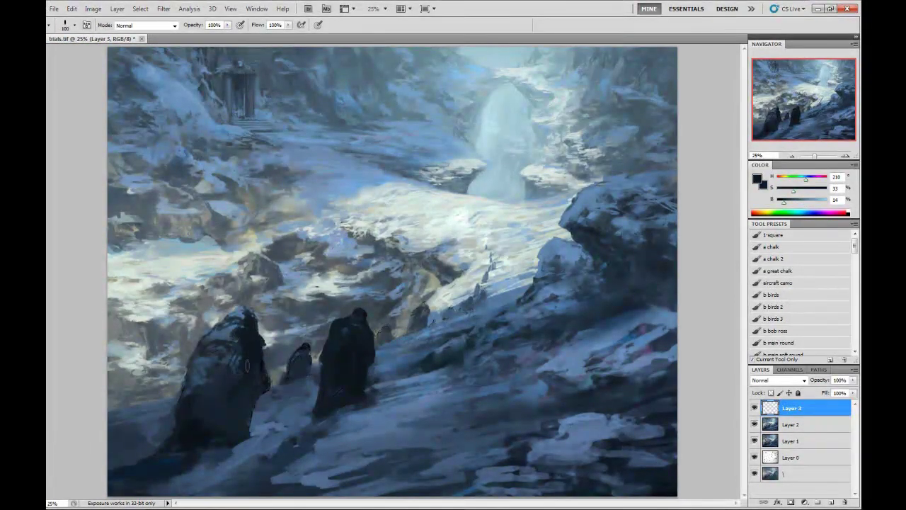
pyautogui.moveTo(247, 365)
pyautogui.mouseDown()
pyautogui.moveTo(218, 385)
pyautogui.moveTo(233, 340)
pyautogui.mouseUp()
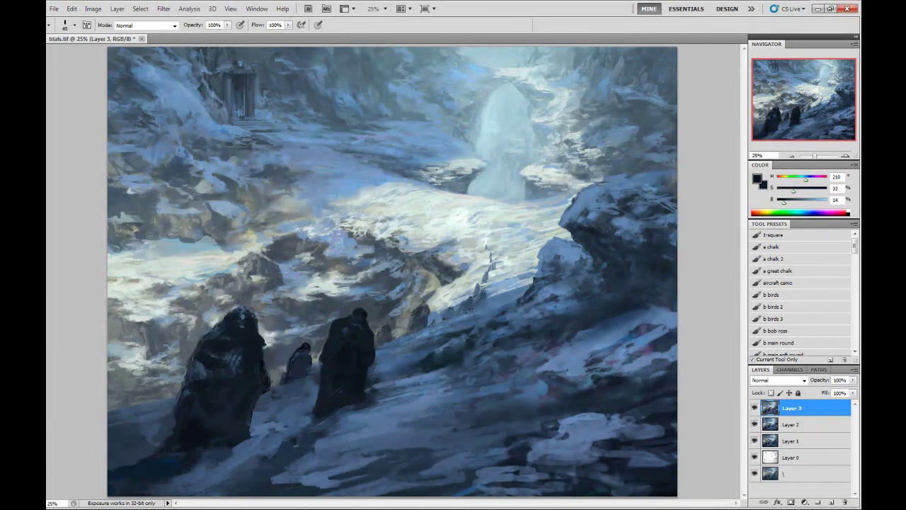
# Darken the lower-left figure and its head and shoulder, edging it with light blue.
pyautogui.press(']')
pyautogui.press(']')
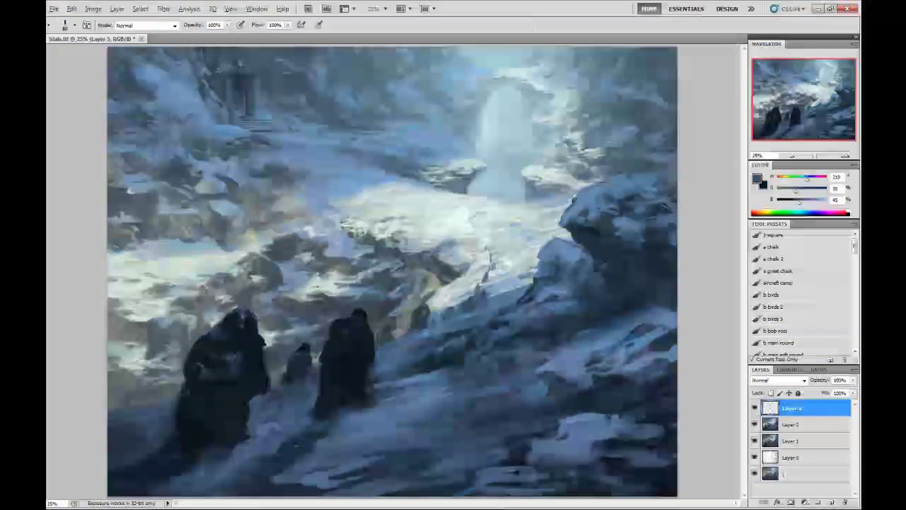
pyautogui.keyDown('alt'); pyautogui.click(185, 435); pyautogui.keyUp('alt')
pyautogui.moveTo(185, 435); pyautogui.dragTo(177, 407)
pyautogui.moveTo(227, 425); pyautogui.dragTo(259, 427)
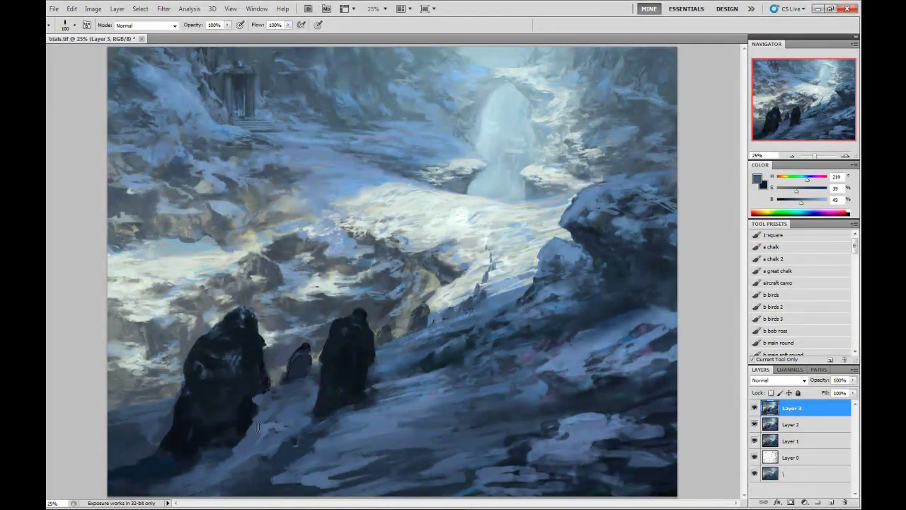
pyautogui.press('[')
pyautogui.keyDown('alt'); pyautogui.click(110, 457); pyautogui.keyUp('alt')
pyautogui.moveTo(110, 457)
pyautogui.mouseDown()
pyautogui.moveTo(101, 435)
pyautogui.moveTo(168, 420)
pyautogui.mouseUp()
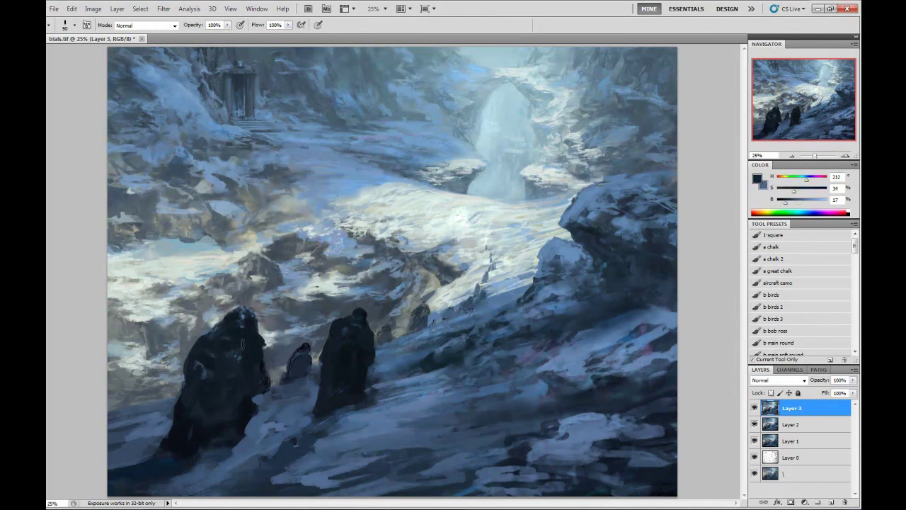
pyautogui.moveTo(215, 334)
pyautogui.mouseDown()
pyautogui.moveTo(223, 319)
pyautogui.moveTo(265, 320)
pyautogui.mouseUp()
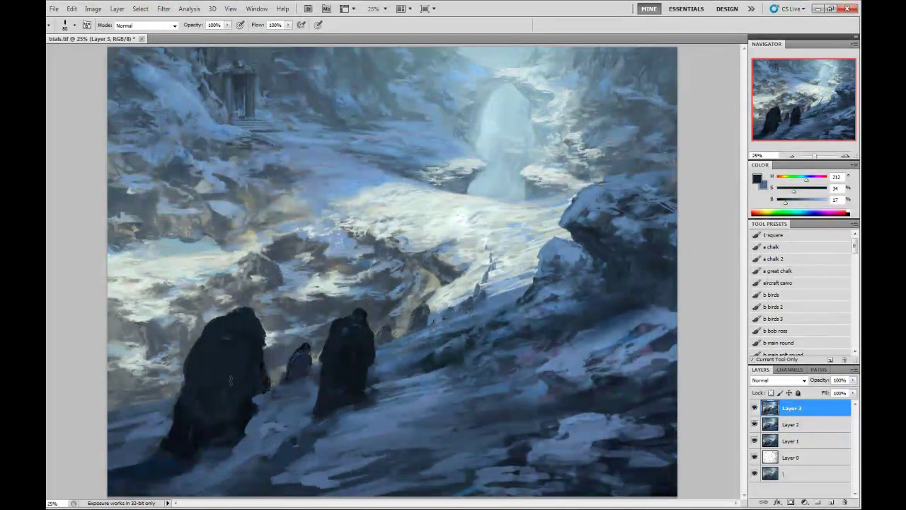
# Try light mist strokes at bottom left with a cloud-texture brush, remove them, and flip twice.
pyautogui.press('[')
pyautogui.press('[')
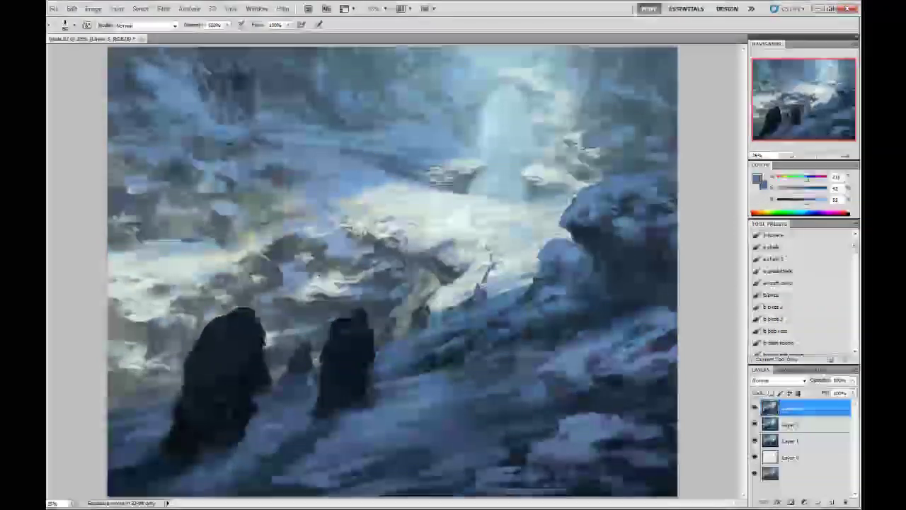
pyautogui.keyDown('alt'); pyautogui.click(285, 381); pyautogui.keyUp('alt')
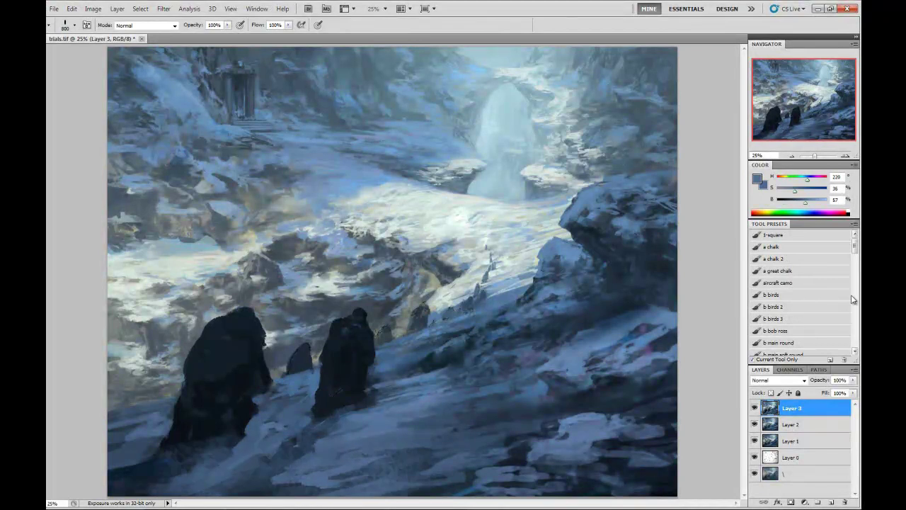
pyautogui.scroll(-5, 813, 293)
pyautogui.click(779, 292)
pyautogui.hotkey('ctrl', '-')
pyautogui.moveTo(213, 404)
pyautogui.mouseDown()
pyautogui.moveTo(242, 424)
pyautogui.moveTo(327, 364)
pyautogui.mouseUp()
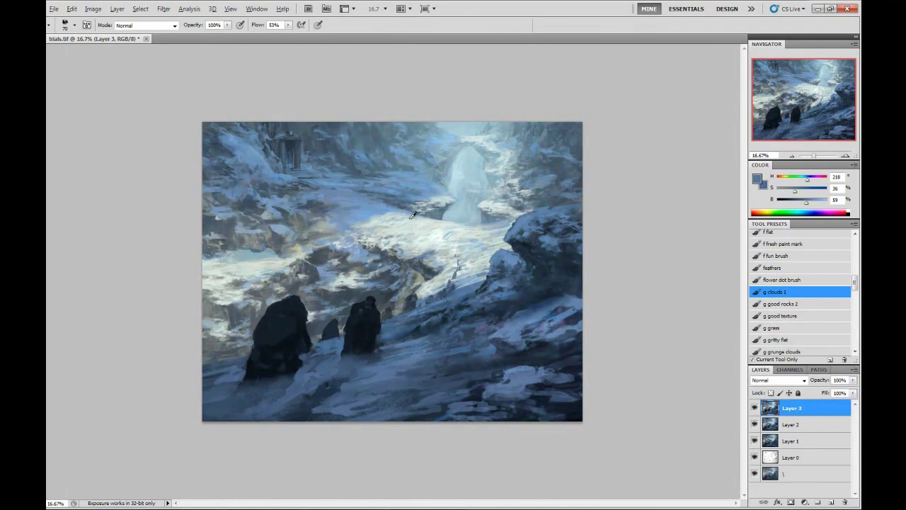
pyautogui.keyDown('alt'); pyautogui.click(439, 221); pyautogui.keyUp('alt')
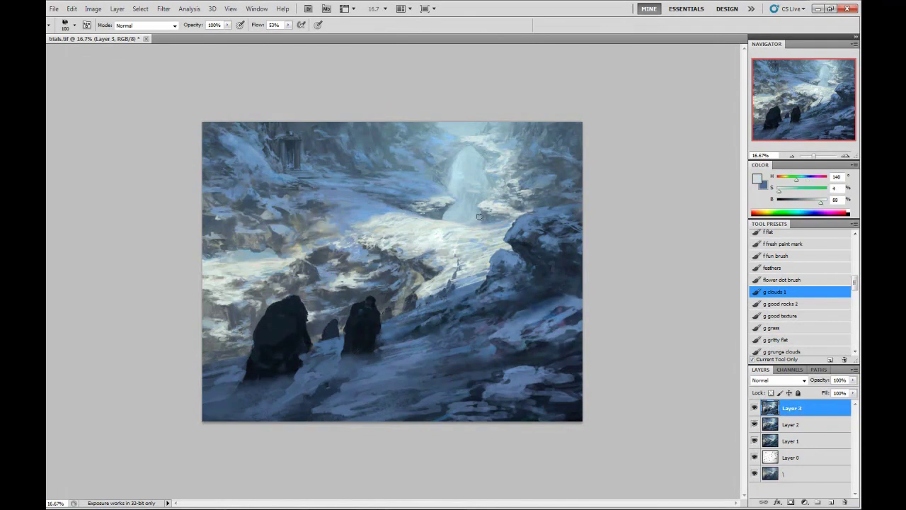
pyautogui.click(755, 408)
pyautogui.press('F2')
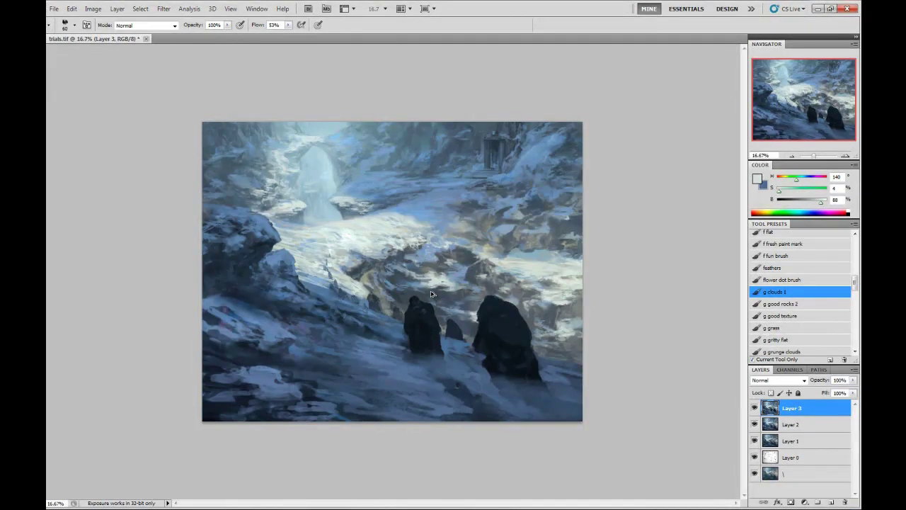
pyautogui.press('F2')
# Select the 'good rocks' brush preset and paint the right-hand rock and snowy slope.
pyautogui.scroll(-2, 822, 271)
pyautogui.click(800, 308)
pyautogui.scroll(3, 571, 286)
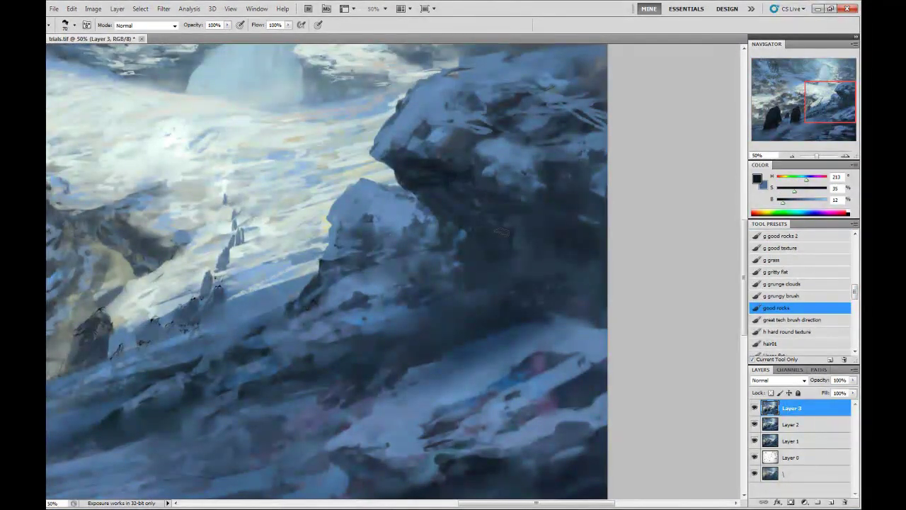
pyautogui.moveTo(500, 231); pyautogui.dragTo(530, 263)
pyautogui.moveTo(504, 353); pyautogui.dragTo(550, 163)
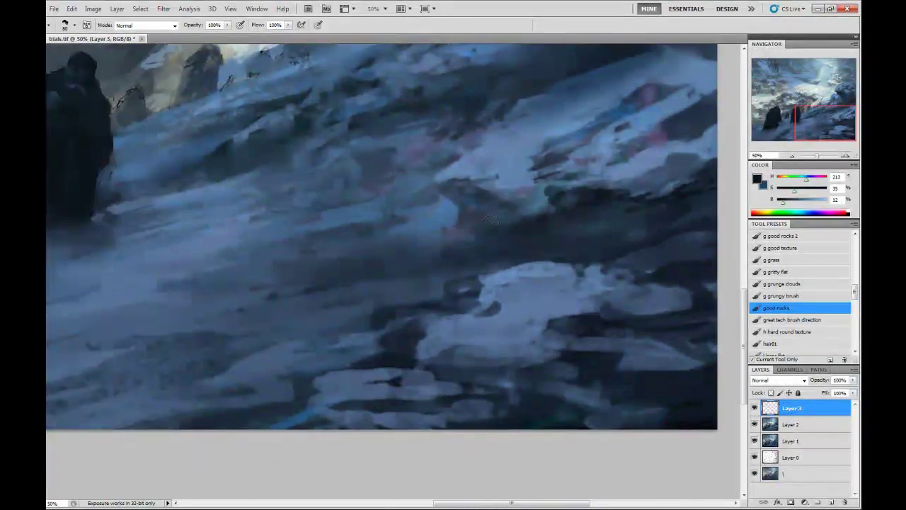
pyautogui.moveTo(411, 298); pyautogui.dragTo(524, 191)
pyautogui.keyDown('alt'); pyautogui.click(468, 215); pyautogui.keyUp('alt')
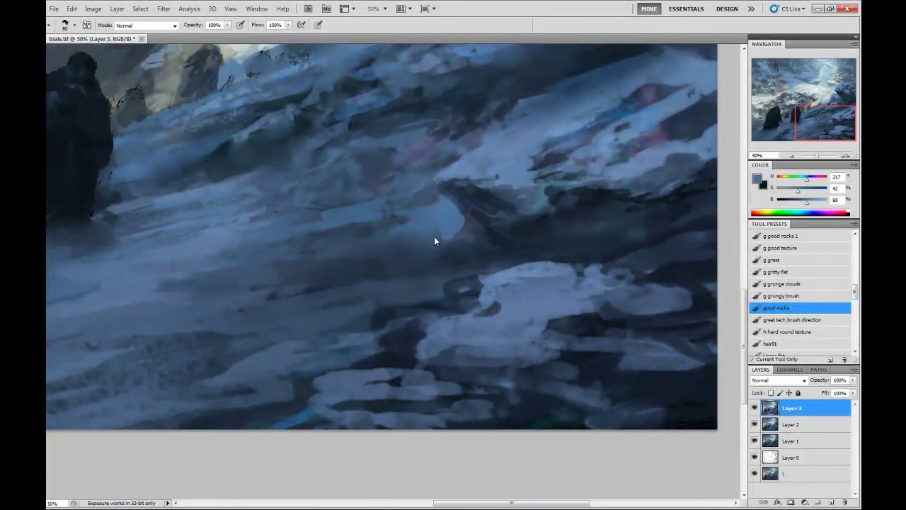
pyautogui.moveTo(434, 240)
pyautogui.mouseDown()
pyautogui.moveTo(354, 249)
pyautogui.moveTo(262, 228)
pyautogui.mouseUp()
# Resample blues and dark rock colours with resized brushes to rework the right-hand rock.
pyautogui.moveTo(307, 260); pyautogui.dragTo(491, 261)
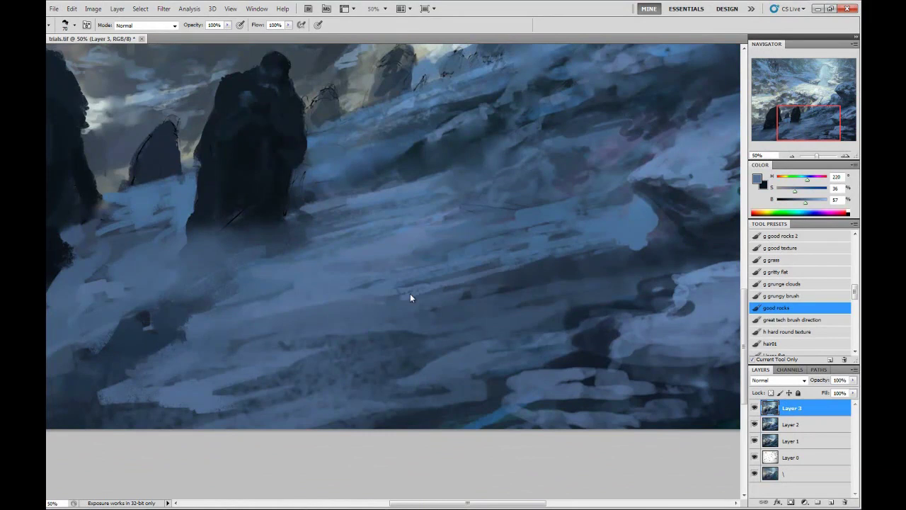
pyautogui.moveTo(410, 294); pyautogui.dragTo(163, 411)
pyautogui.keyDown('alt'); pyautogui.click(375, 284); pyautogui.keyUp('alt')
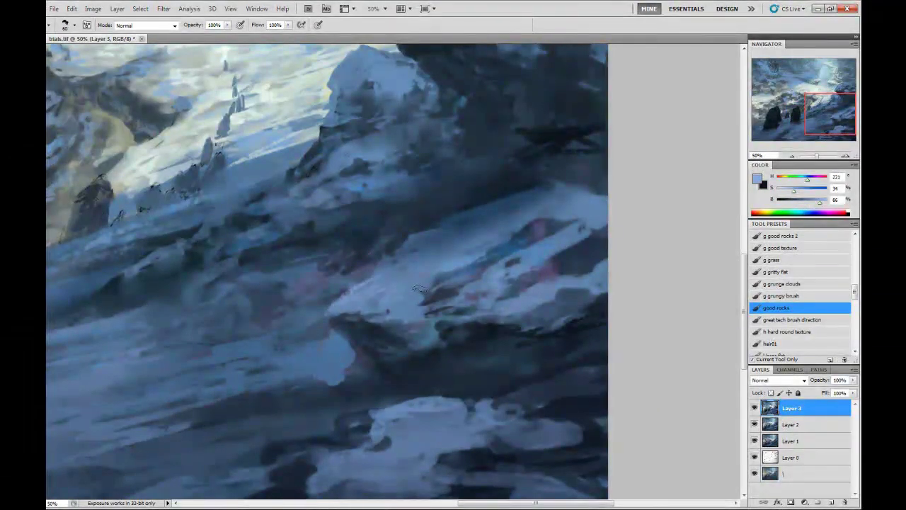
pyautogui.press('[')
pyautogui.press('[')
pyautogui.press('[')
pyautogui.press('[')
pyautogui.moveTo(340, 157)
pyautogui.mouseDown()
pyautogui.moveTo(453, 220)
pyautogui.moveTo(409, 176)
pyautogui.mouseUp()
pyautogui.press('[')
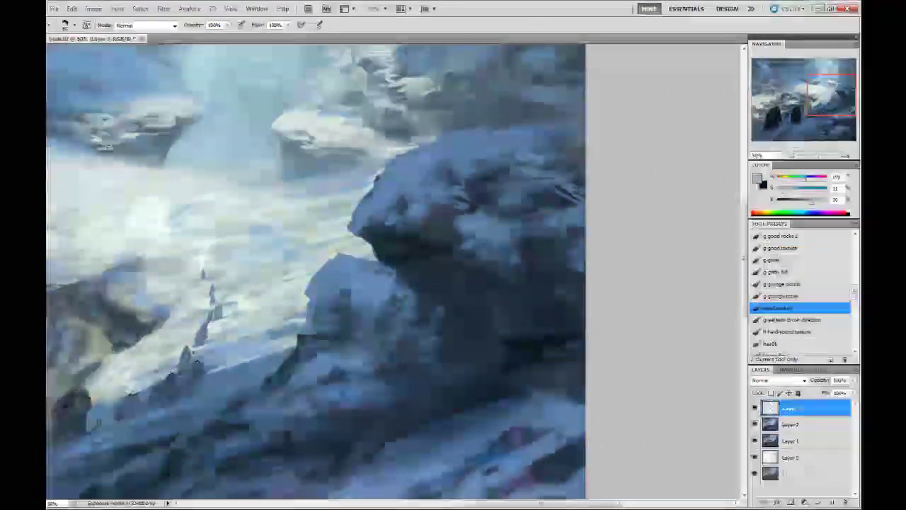
pyautogui.keyDown('alt'); pyautogui.click(495, 142); pyautogui.keyUp('alt')
pyautogui.moveTo(502, 230); pyautogui.dragTo(550, 173)
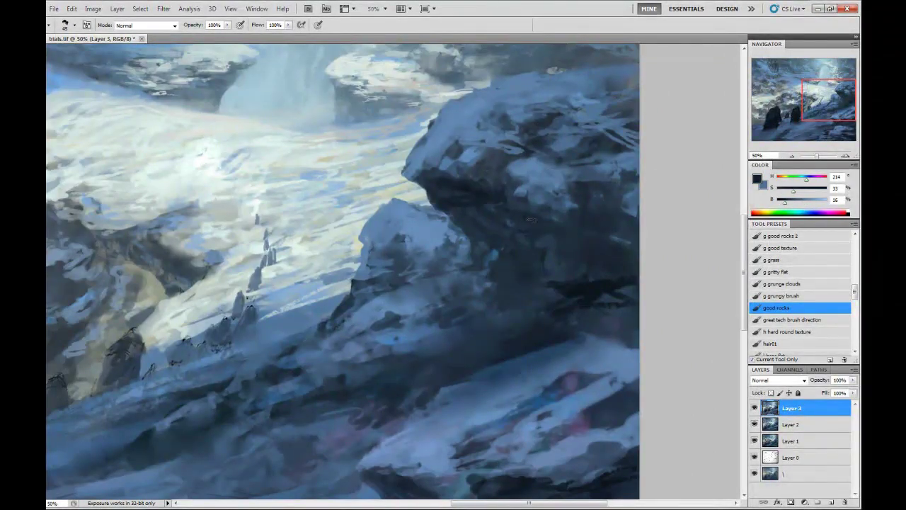
pyautogui.press(']')
pyautogui.press(']')
pyautogui.keyDown('alt'); pyautogui.click(466, 203); pyautogui.keyUp('alt')
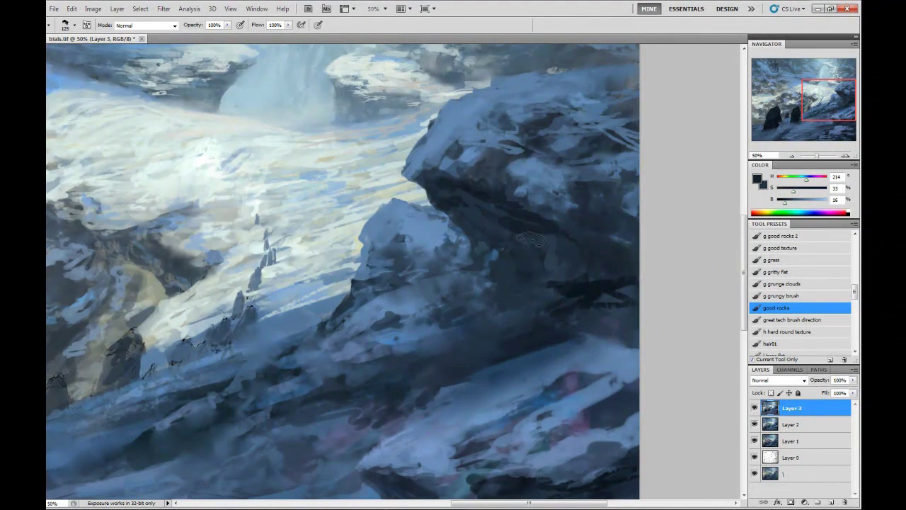
pyautogui.press('[')
pyautogui.keyDown('alt'); pyautogui.click(480, 82); pyautogui.keyUp('alt')
# Paint light strokes along the snow slope near the cloaked figures using sampled blues.
pyautogui.moveTo(397, 338)
pyautogui.mouseDown()
pyautogui.moveTo(480, 83)
pyautogui.moveTo(427, 150)
pyautogui.mouseUp()
pyautogui.keyDown('alt'); pyautogui.click(501, 141); pyautogui.keyUp('alt')
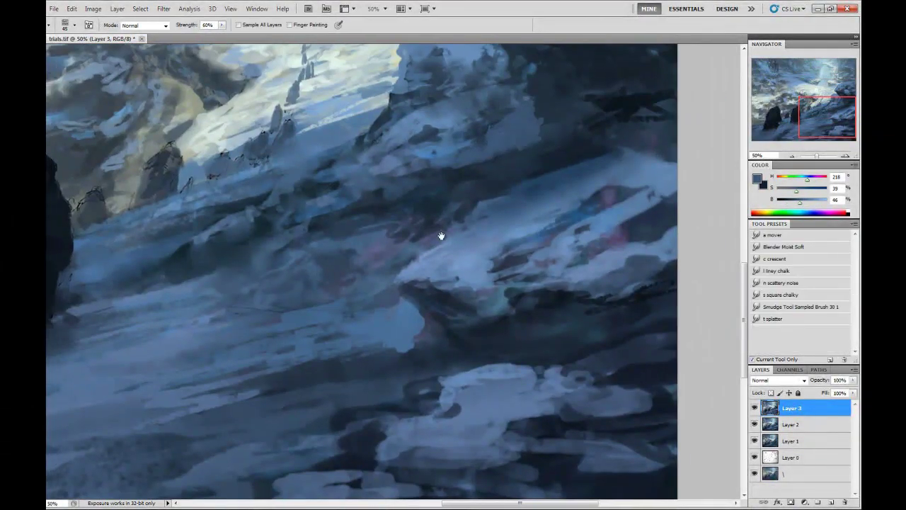
pyautogui.moveTo(439, 236); pyautogui.dragTo(482, 242)
pyautogui.keyDown('alt'); pyautogui.click(587, 198); pyautogui.keyUp('alt')
pyautogui.moveTo(464, 212)
pyautogui.mouseDown()
pyautogui.moveTo(535, 205)
pyautogui.moveTo(510, 194)
pyautogui.mouseUp()
pyautogui.keyDown('alt'); pyautogui.click(415, 212); pyautogui.keyUp('alt')
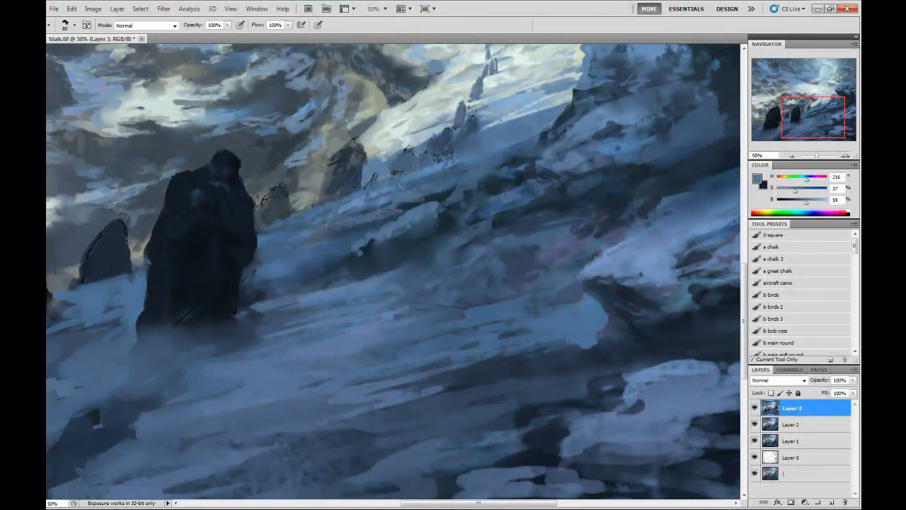
pyautogui.moveTo(425, 205); pyautogui.dragTo(486, 225)
pyautogui.keyDown('alt'); pyautogui.click(503, 181); pyautogui.keyUp('alt')
pyautogui.moveTo(422, 254)
pyautogui.mouseDown()
pyautogui.moveTo(382, 282)
pyautogui.moveTo(463, 306)
pyautogui.mouseUp()
pyautogui.moveTo(432, 298); pyautogui.dragTo(488, 198)
pyautogui.keyDown('alt'); pyautogui.click(489, 198); pyautogui.keyUp('alt')
# Sample a lighter snow blue, zoom out, and flip the canvas horizontally.
pyautogui.moveTo(617, 225); pyautogui.dragTo(475, 216)
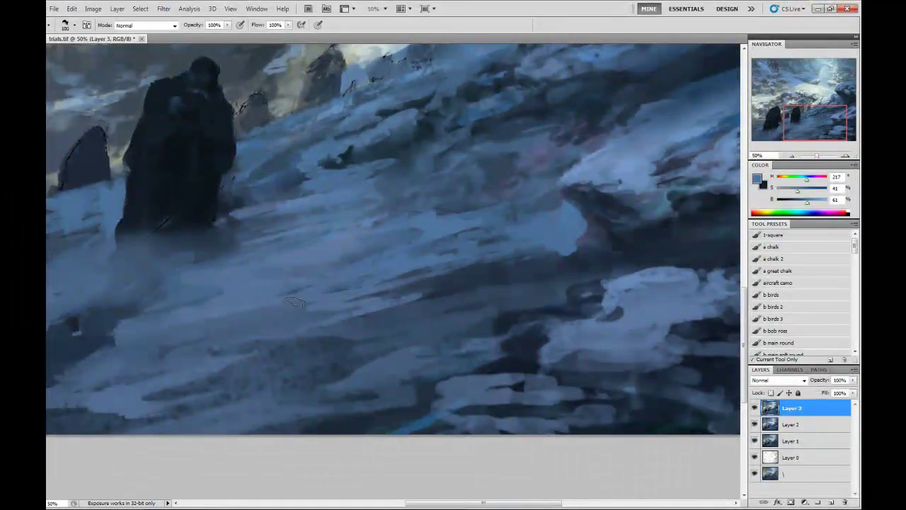
pyautogui.moveTo(294, 301); pyautogui.dragTo(443, 202)
pyautogui.keyDown('alt'); pyautogui.click(436, 246); pyautogui.keyUp('alt')
pyautogui.press('r')
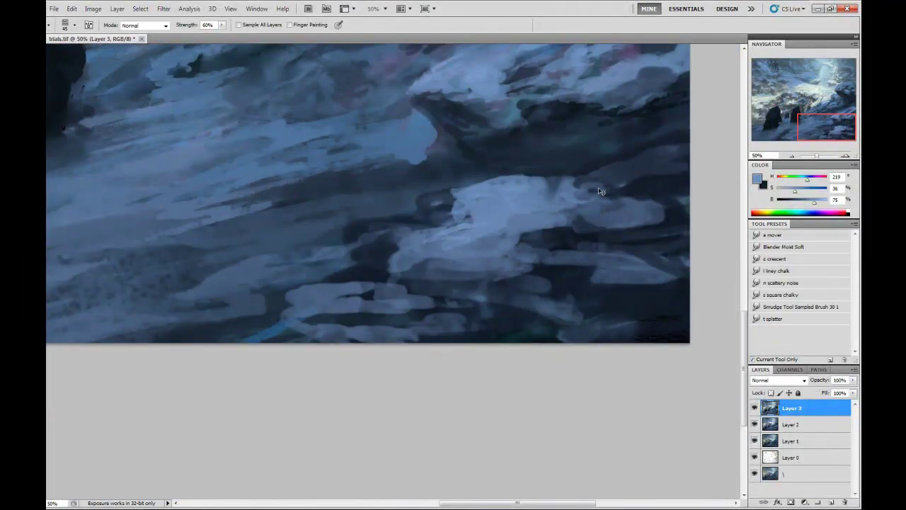
pyautogui.hotkey('ctrl', '-')
pyautogui.hotkey('ctrl', '-')
pyautogui.hotkey('ctrl', '-')
pyautogui.hotkey('ctrl', '-')
pyautogui.hotkey('ctrl', 'shift', 'h')
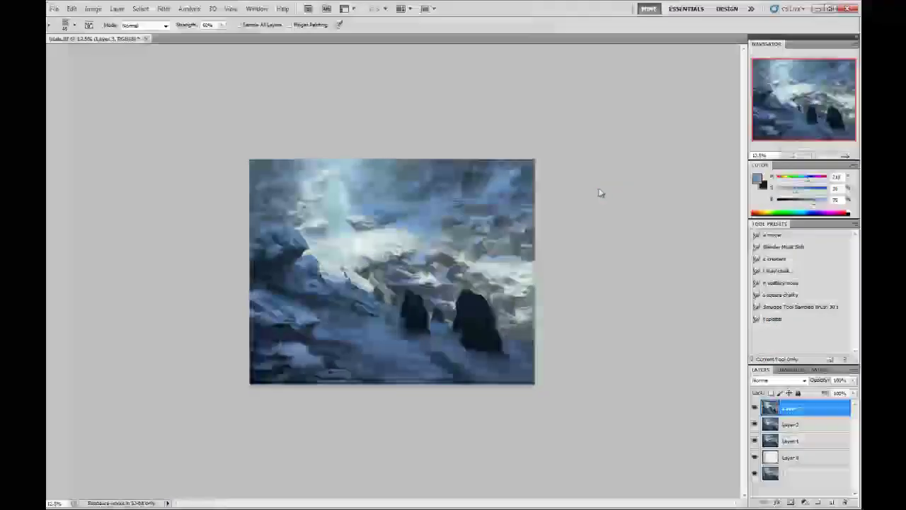
# Paint light strokes on the lower-left snow of the mirrored painting.
pyautogui.scroll(3, 312, 285)
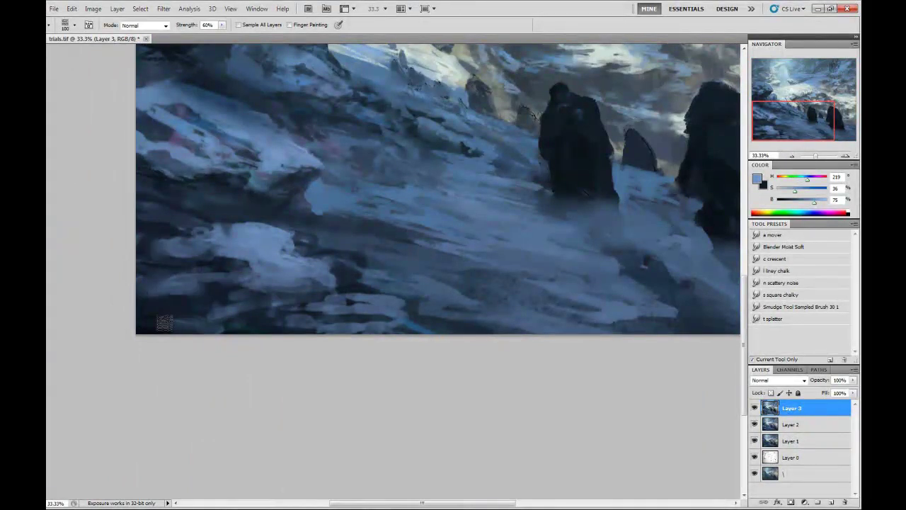
pyautogui.moveTo(302, 238)
pyautogui.mouseDown()
pyautogui.moveTo(196, 287)
pyautogui.moveTo(246, 323)
pyautogui.moveTo(197, 288)
pyautogui.mouseUp()
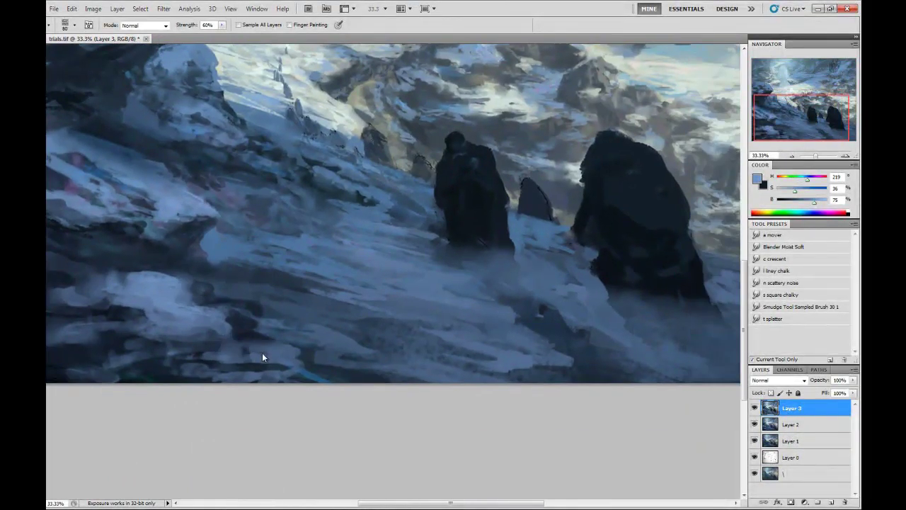
pyautogui.moveTo(262, 354); pyautogui.dragTo(432, 361)
pyautogui.moveTo(439, 307); pyautogui.dragTo(507, 334)
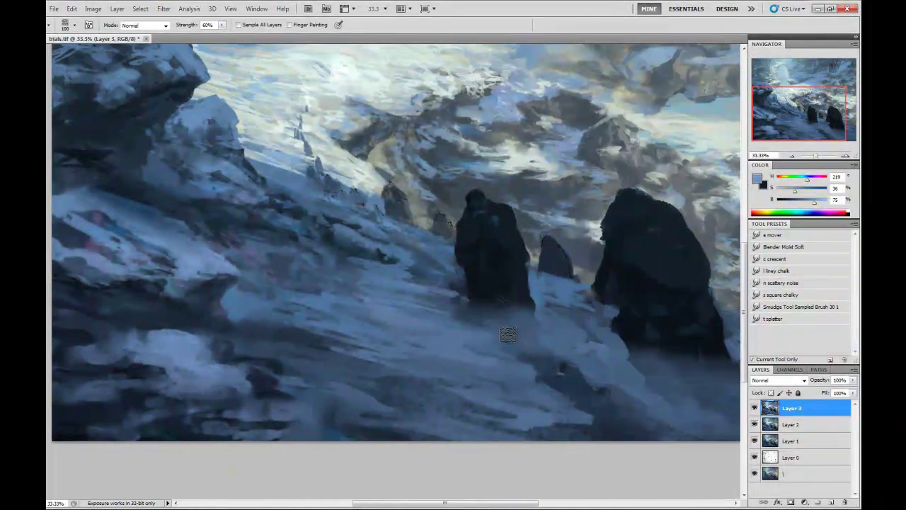
pyautogui.moveTo(367, 269)
pyautogui.mouseDown()
pyautogui.moveTo(371, 354)
pyautogui.moveTo(236, 436)
pyautogui.moveTo(279, 415)
pyautogui.mouseUp()
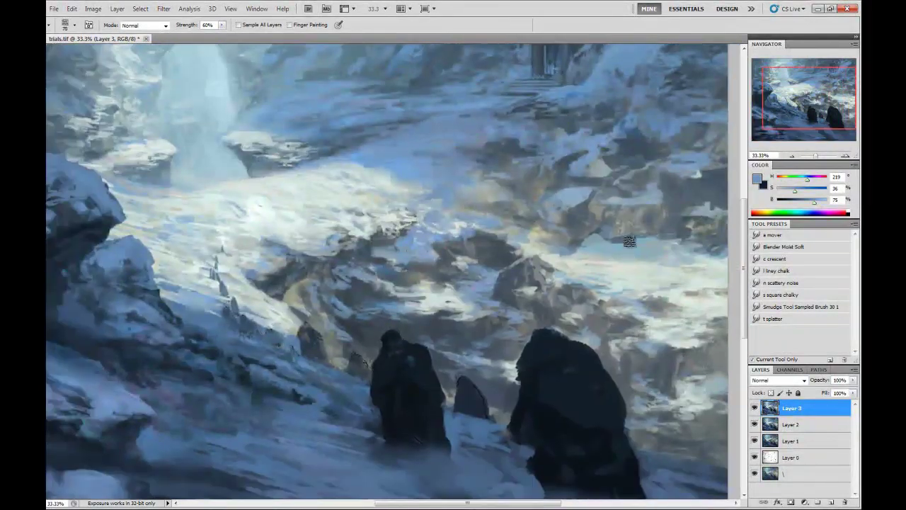
pyautogui.moveTo(117, 182)
pyautogui.mouseDown()
pyautogui.moveTo(330, 196)
pyautogui.moveTo(350, 260)
pyautogui.moveTo(400, 128)
pyautogui.moveTo(409, 265)
pyautogui.moveTo(501, 52)
pyautogui.mouseUp()
pyautogui.press('b')
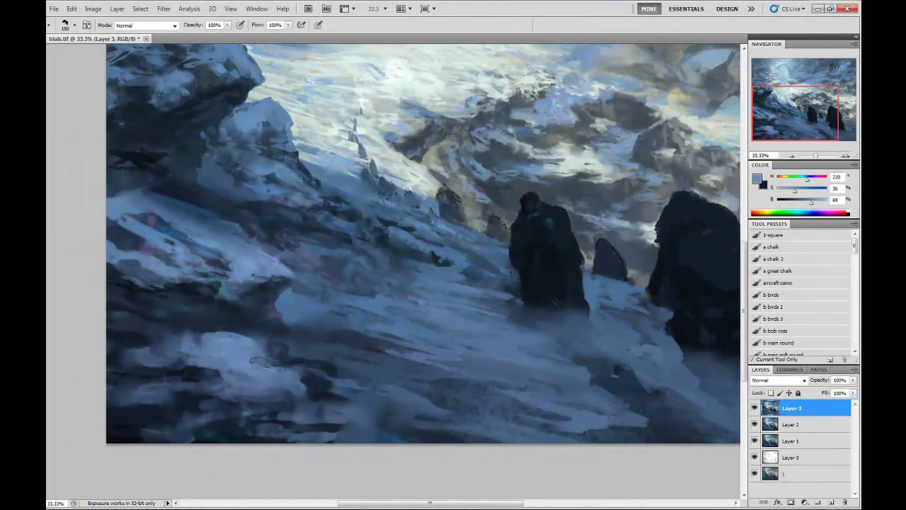
pyautogui.press(']')
pyautogui.press(']')
pyautogui.moveTo(261, 362); pyautogui.dragTo(365, 393)
pyautogui.keyDown('alt'); pyautogui.click(408, 335); pyautogui.keyUp('alt')
pyautogui.moveTo(305, 383)
pyautogui.mouseDown()
pyautogui.moveTo(457, 400)
pyautogui.moveTo(340, 340)
pyautogui.moveTo(429, 332)
pyautogui.mouseUp()
# Smooth the lower-middle snow, darken the lower-left edge, and zoom out to the whole canvas.
pyautogui.press('[')
pyautogui.press('[')
pyautogui.press('[')
pyautogui.moveTo(435, 389); pyautogui.dragTo(524, 421)
pyautogui.press(']')
pyautogui.press(']')
pyautogui.press(']')
pyautogui.press(']')
pyautogui.press(']')
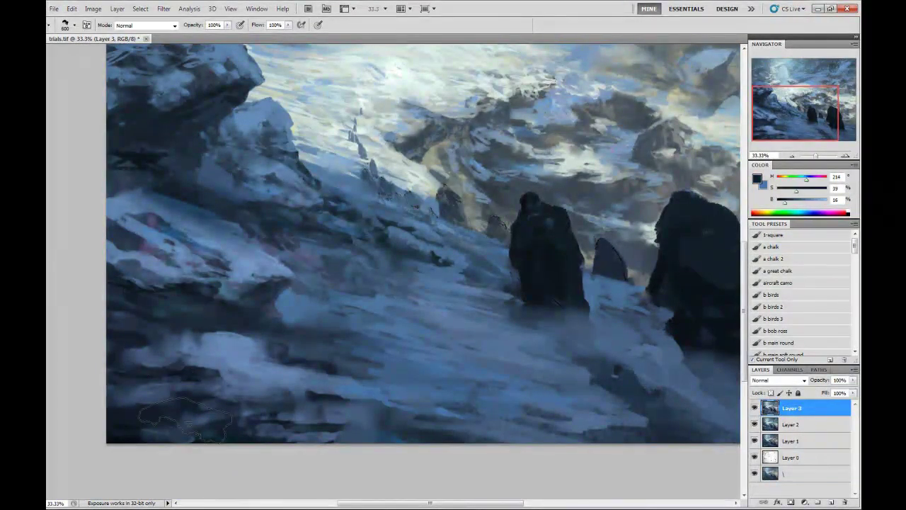
pyautogui.keyDown('alt'); pyautogui.click(176, 285); pyautogui.keyUp('alt')
pyautogui.moveTo(95, 370)
pyautogui.mouseDown()
pyautogui.moveTo(163, 386)
pyautogui.moveTo(188, 418)
pyautogui.moveTo(238, 425)
pyautogui.moveTo(581, 425)
pyautogui.mouseUp()
pyautogui.keyDown('alt'); pyautogui.click(511, 132); pyautogui.keyUp('alt')
pyautogui.press(']')
pyautogui.press('[')
pyautogui.press('[')
pyautogui.press('[')
pyautogui.press('[')
pyautogui.press('[')
pyautogui.press('[')
pyautogui.press('[')
pyautogui.press('[')
pyautogui.press('[')
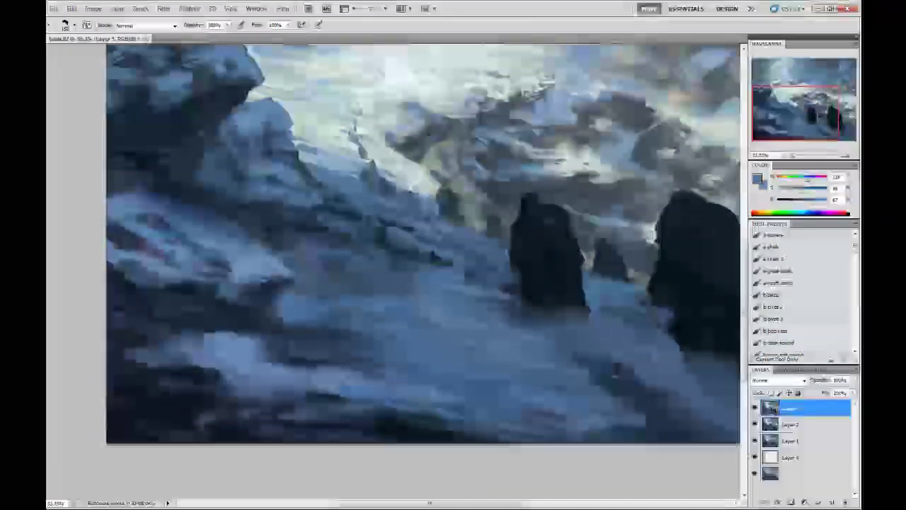
pyautogui.press('r')
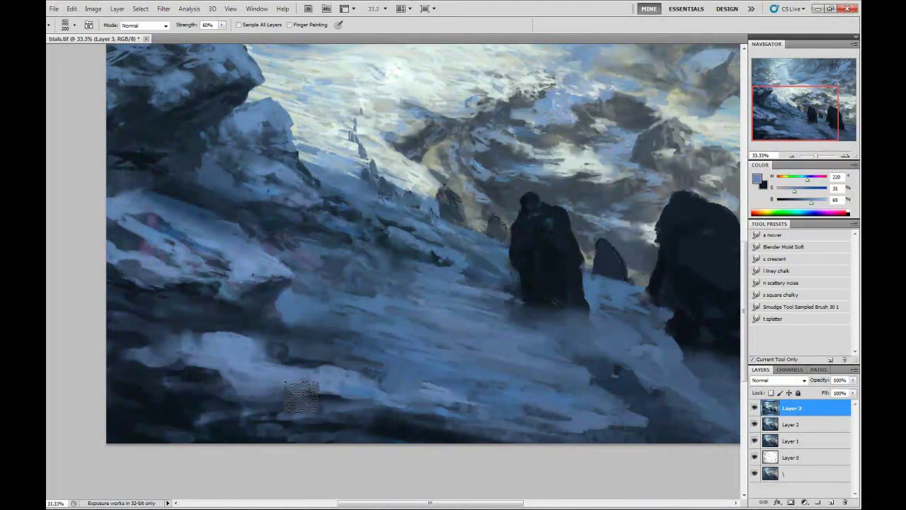
pyautogui.hscroll(5, 283, 365)
pyautogui.scroll(1, 283, 365)
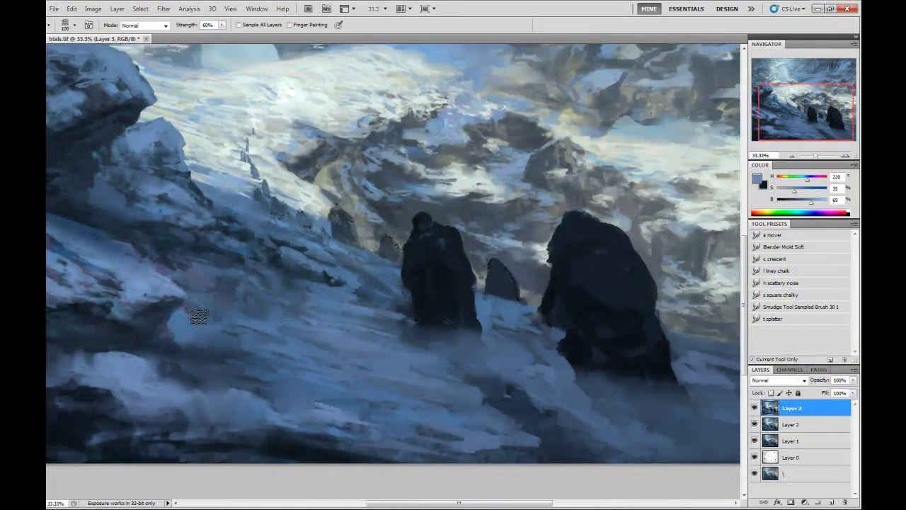
pyautogui.hotkey('ctrl', '-')
pyautogui.hotkey('ctrl', '-')
# Mirror the canvas back, zoom in slightly and return to a larger brush.
pyautogui.press('h')
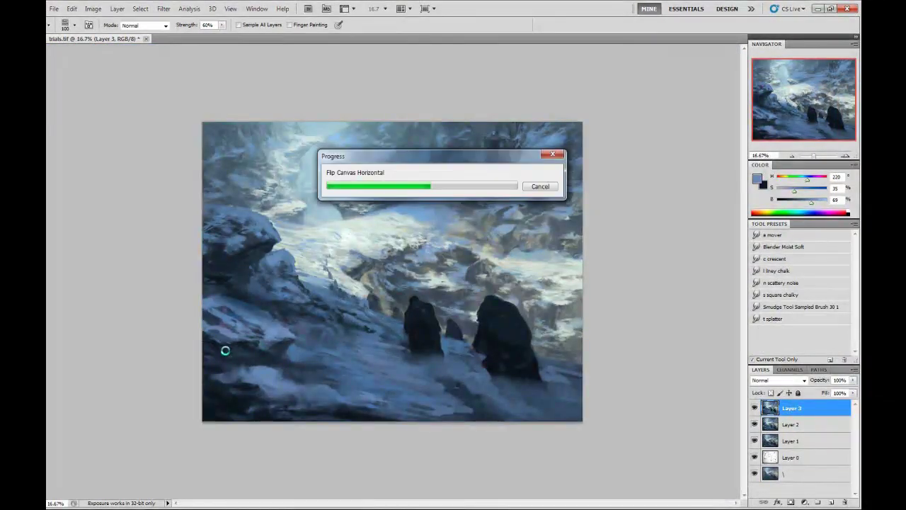
pyautogui.hotkey('ctrl', '+')
pyautogui.press('b')
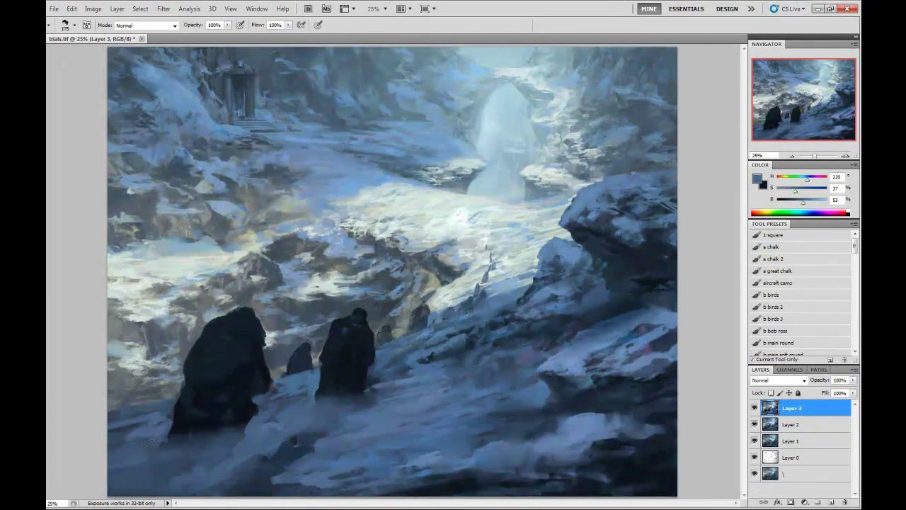
pyautogui.press(']')
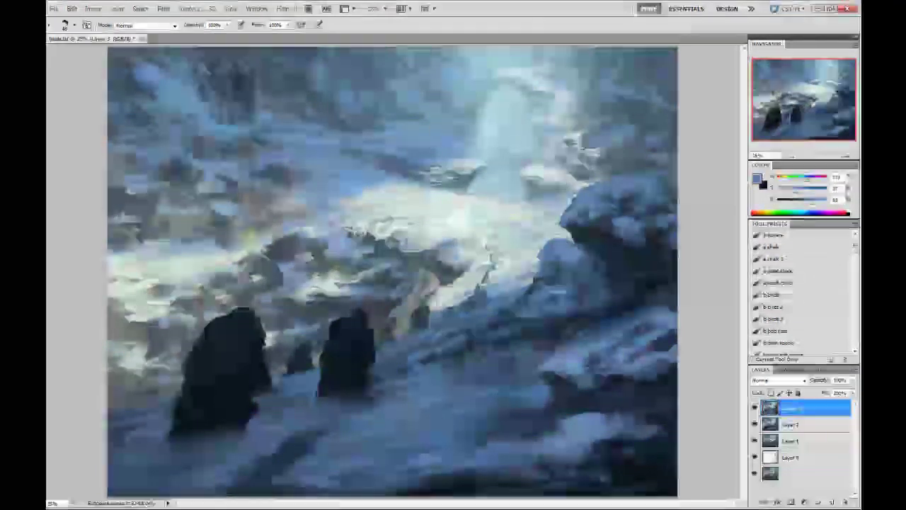
# Sample several blues and paint light blue over the snow below the figures.
pyautogui.keyDown('alt'); pyautogui.click(582, 206); pyautogui.keyUp('alt')
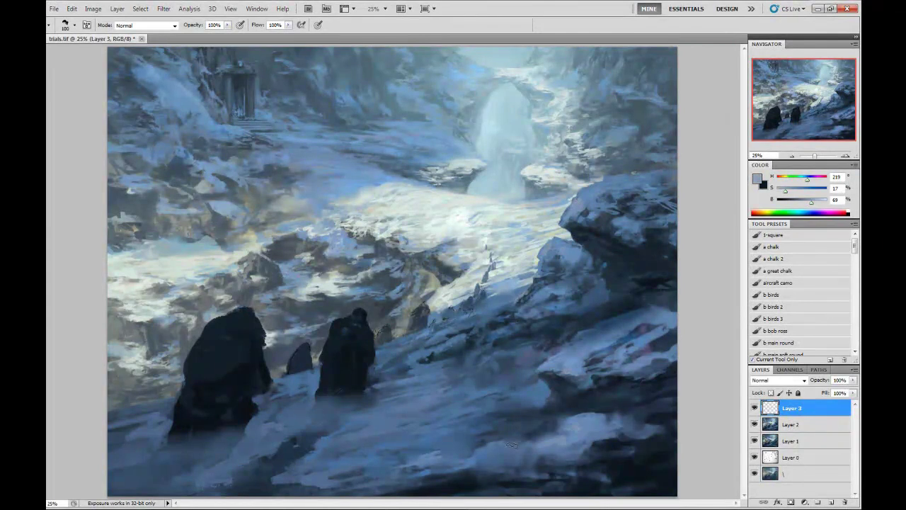
pyautogui.keyDown('alt'); pyautogui.click(333, 435); pyautogui.keyUp('alt')
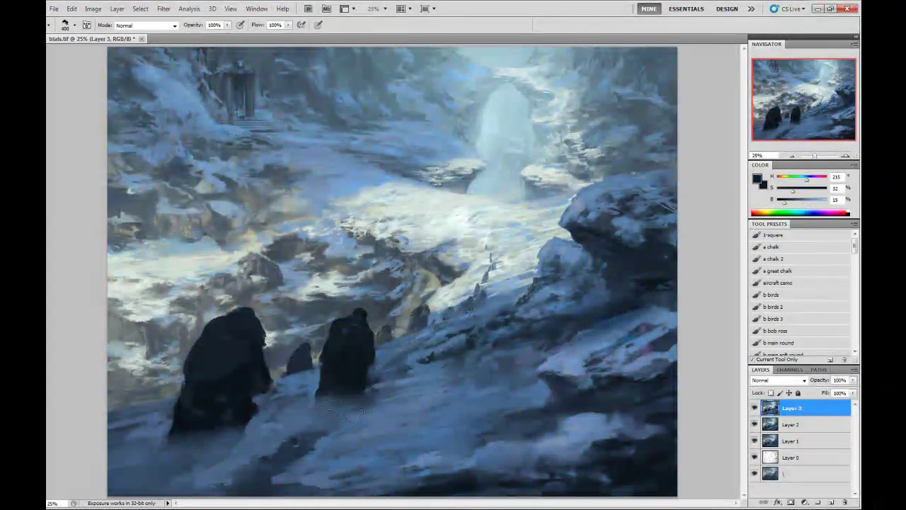
pyautogui.press('[')
pyautogui.press('[')
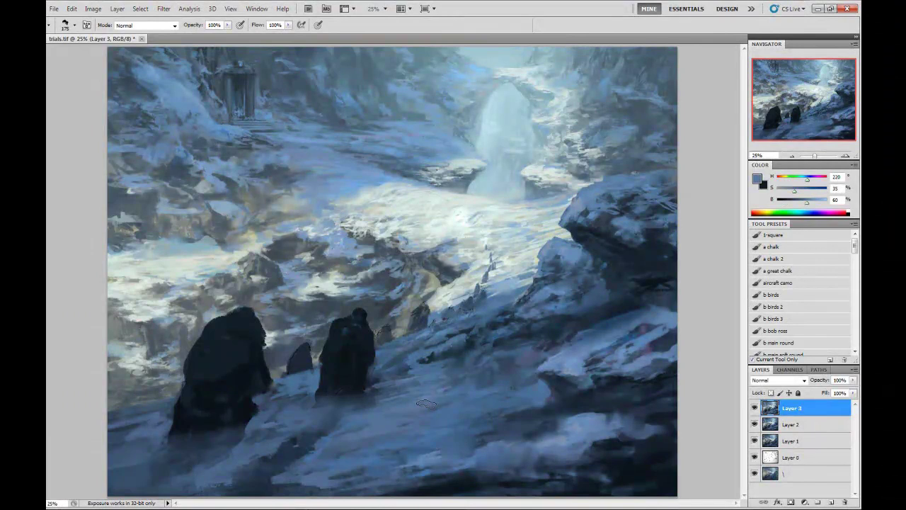
pyautogui.hotkey('ctrl', '-')
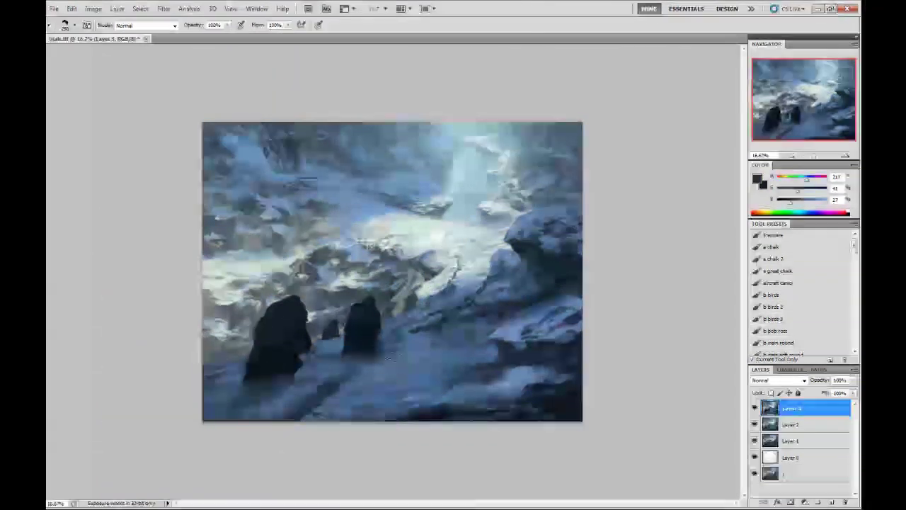
pyautogui.click(809, 188)
pyautogui.press('[')
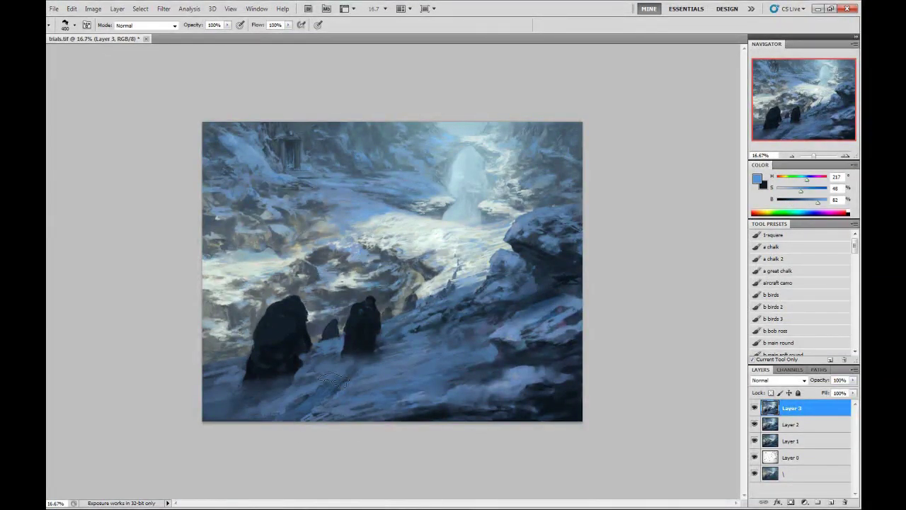
pyautogui.keyDown('alt'); pyautogui.click(296, 397); pyautogui.keyUp('alt')
pyautogui.keyDown('alt'); pyautogui.click(285, 405); pyautogui.keyUp('alt')
pyautogui.press('[')
pyautogui.press('[')
pyautogui.press('[')
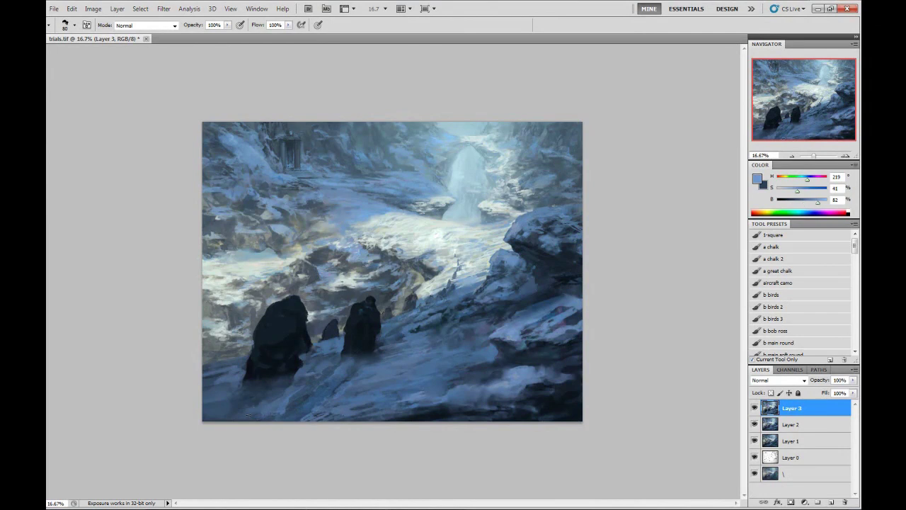
pyautogui.moveTo(266, 414)
pyautogui.mouseDown()
pyautogui.moveTo(287, 394)
pyautogui.moveTo(367, 359)
pyautogui.mouseUp()
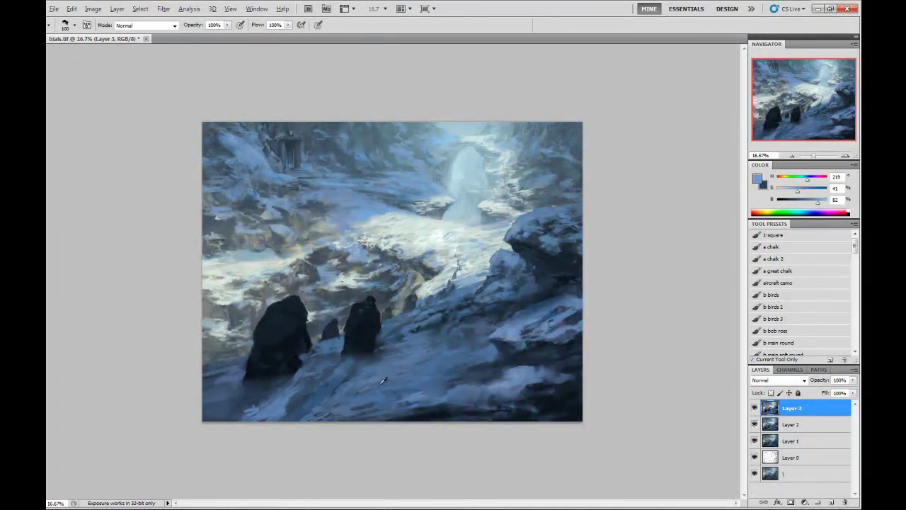
# Paint dark blue strokes along the bottom edge and over the lower-right rocks.
pyautogui.keyDown('alt'); pyautogui.click(570, 269); pyautogui.keyUp('alt')
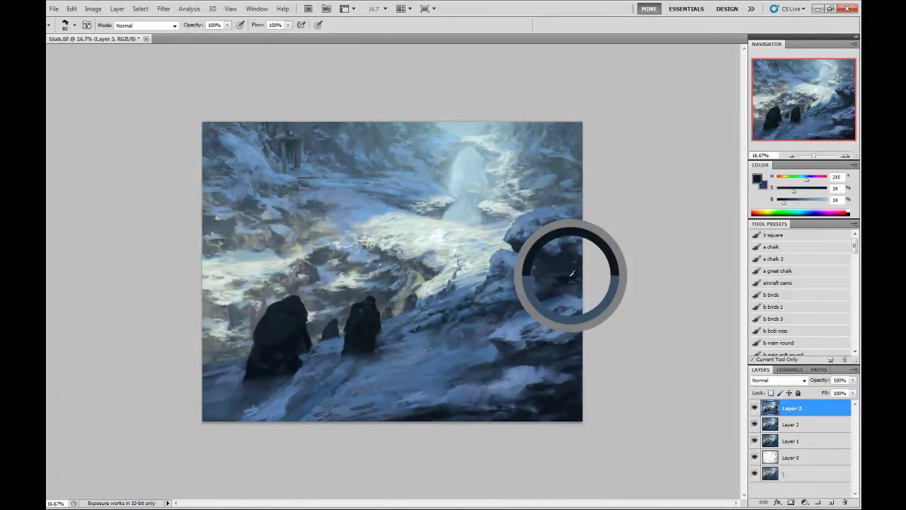
pyautogui.keyDown('alt'); pyautogui.click(537, 265); pyautogui.keyUp('alt')
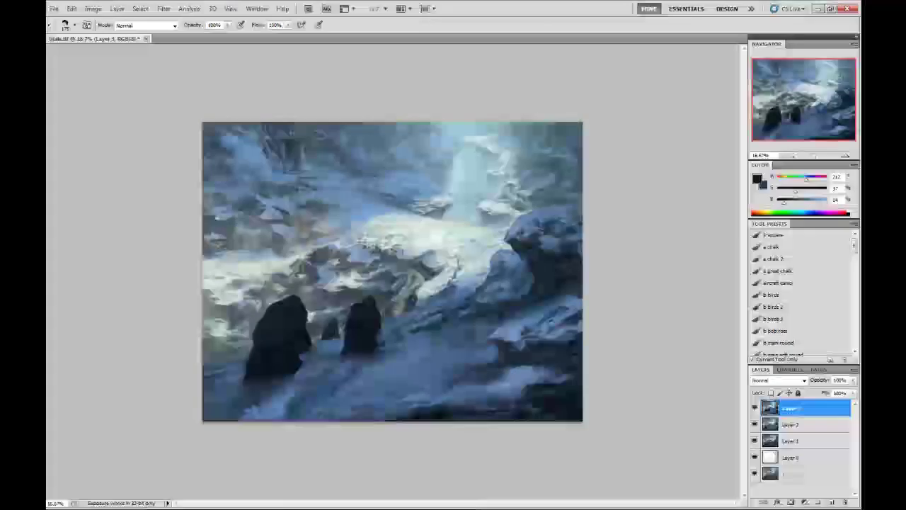
pyautogui.press(']')
pyautogui.press(']')
pyautogui.press(']')
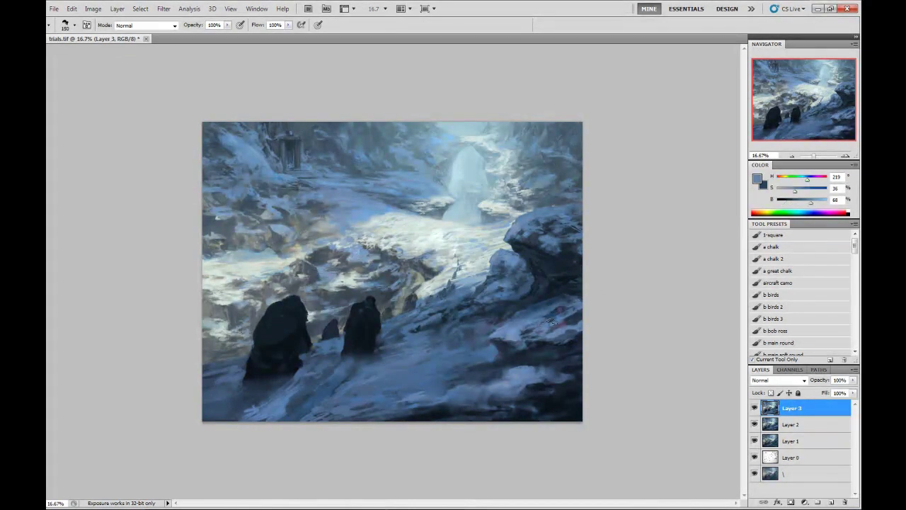
pyautogui.press(']')
pyautogui.moveTo(456, 393); pyautogui.dragTo(480, 412)
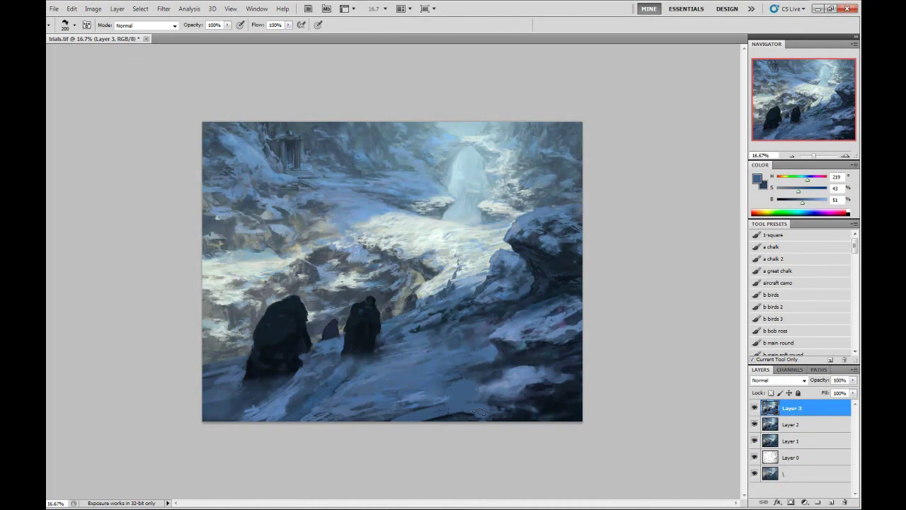
pyautogui.keyDown('alt'); pyautogui.click(535, 395); pyautogui.keyUp('alt')
pyautogui.moveTo(520, 390); pyautogui.dragTo(488, 387)
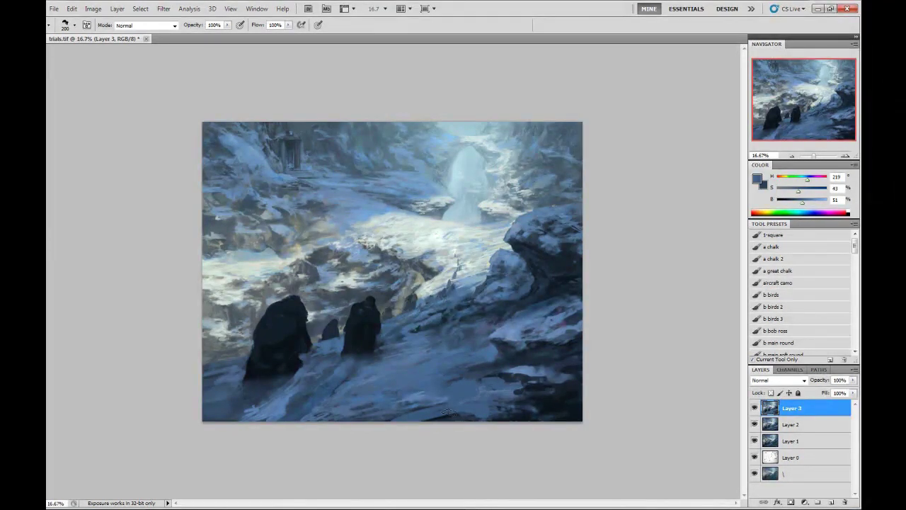
pyautogui.keyDown('alt'); pyautogui.click(472, 364); pyautogui.keyUp('alt')
pyautogui.press('r')
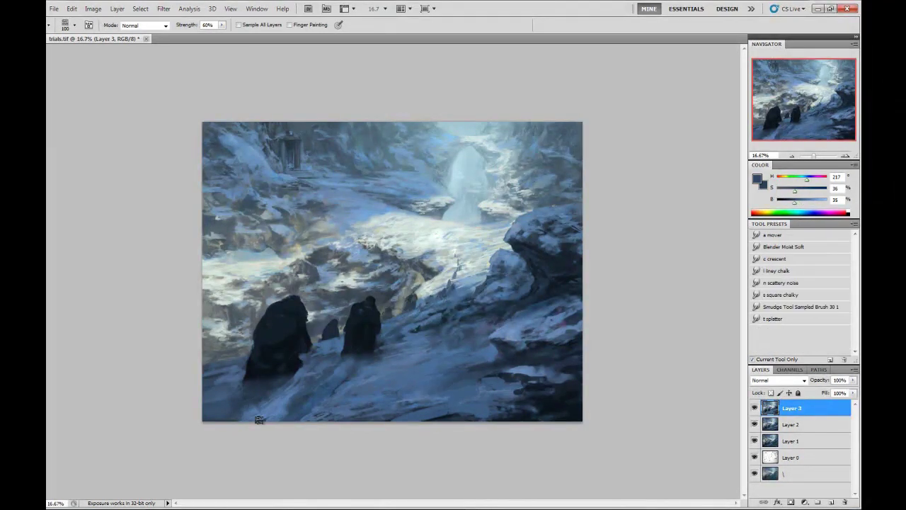
pyautogui.press('b')
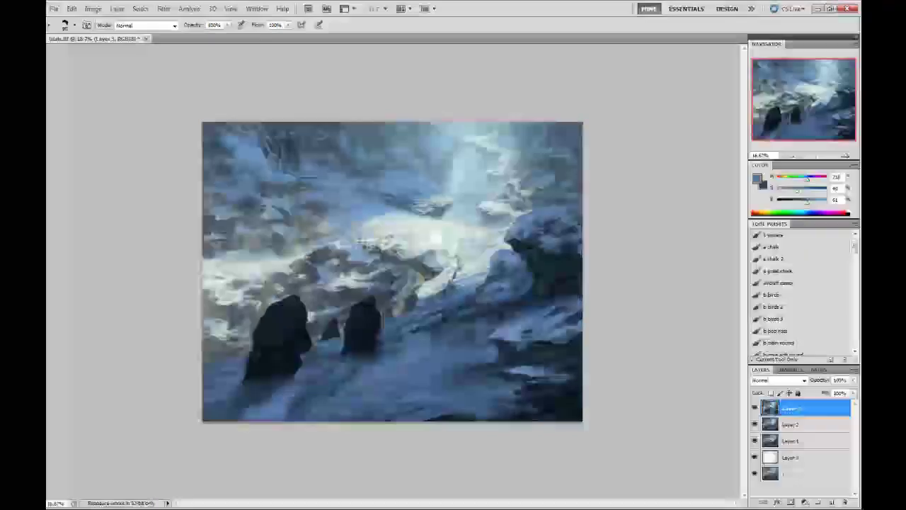
pyautogui.hotkey('ctrl', '+')
# Select the corobrushdirtexture brush preset and frame the cloaked figures, undoing an accidental merged copy.
pyautogui.scroll(-3, 807, 297)
pyautogui.click(811, 328)
pyautogui.moveTo(180, 318); pyautogui.dragTo(329, 183)
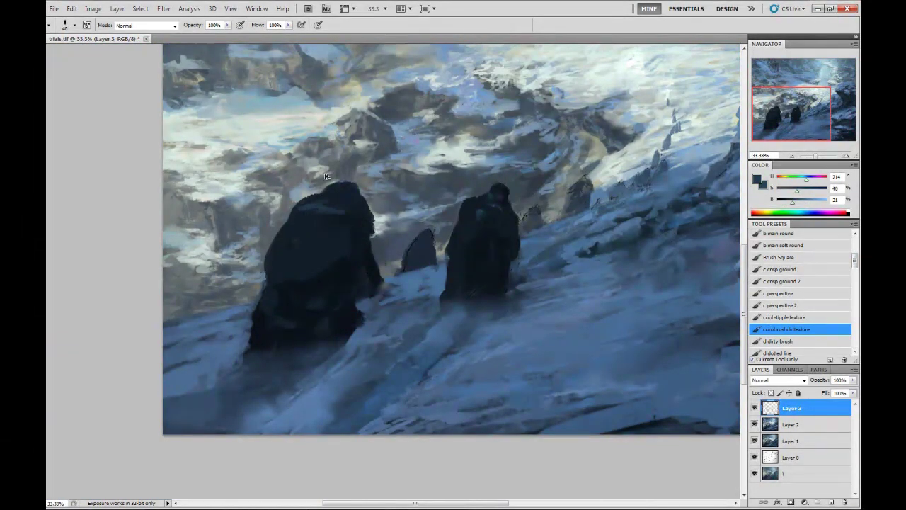
pyautogui.hotkey('ctrl', 'shift', 'alt', 'e')
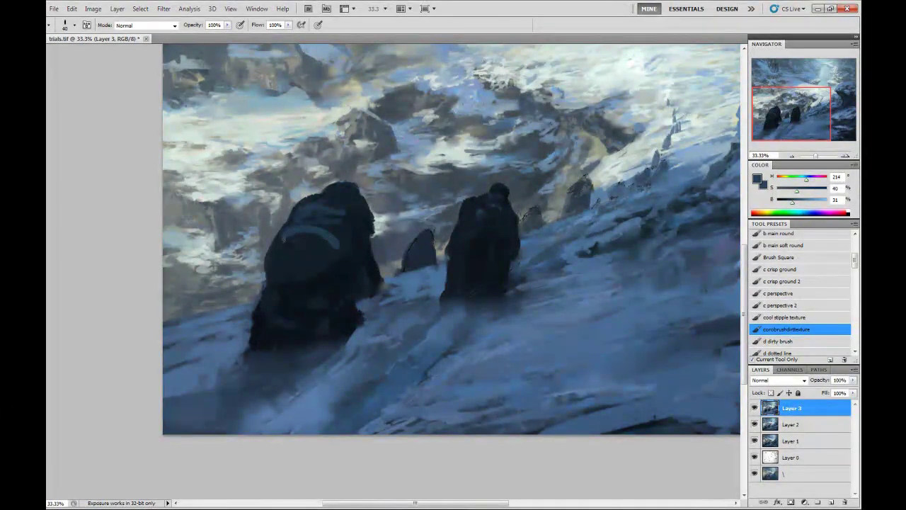
pyautogui.press('alt')
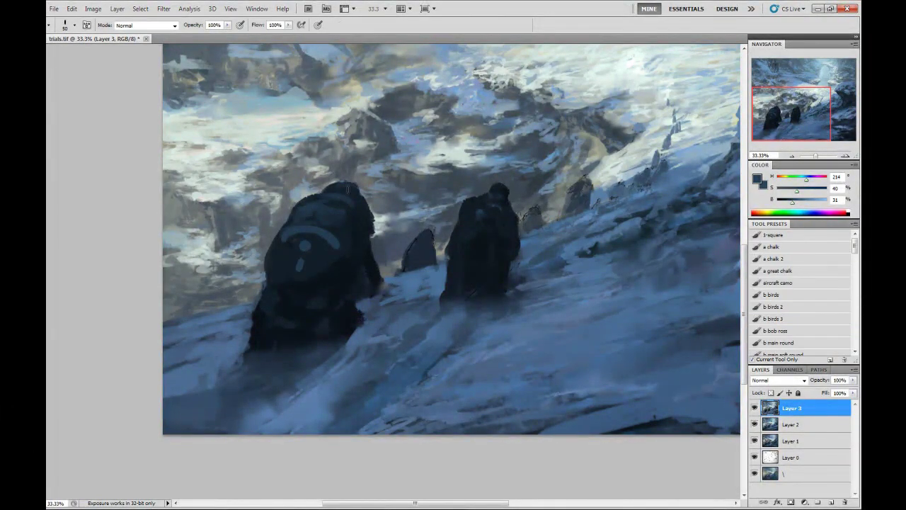
pyautogui.hotkey('ctrl', 'alt', 'z')
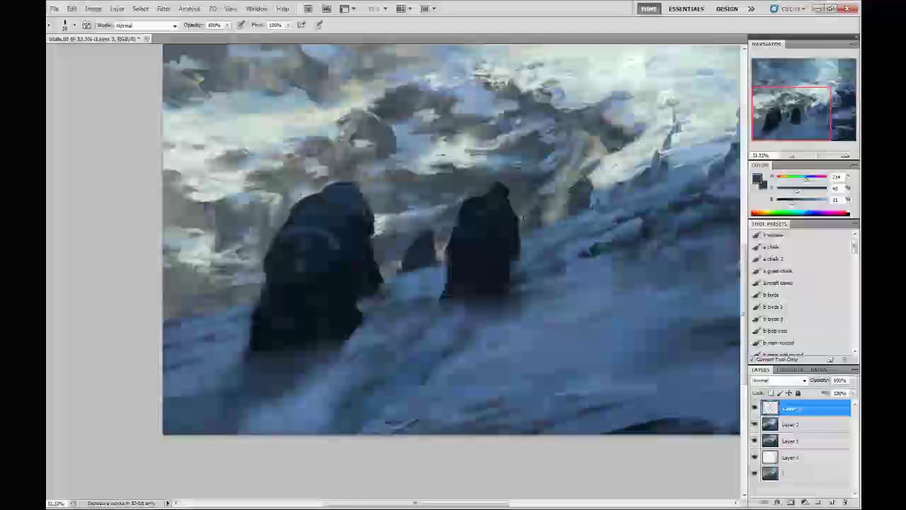
# Sample the figures' colours and brush a rounded backpack shape onto the right figure.
pyautogui.keyDown('alt'); pyautogui.click(313, 289); pyautogui.keyUp('alt')
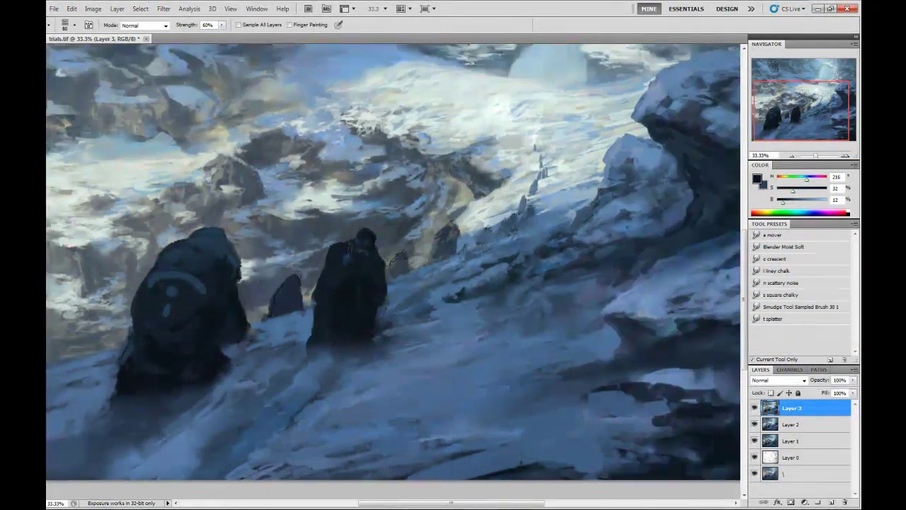
pyautogui.moveTo(354, 311); pyautogui.dragTo(223, 355)
pyautogui.keyDown('alt'); pyautogui.click(347, 256); pyautogui.keyUp('alt')
pyautogui.moveTo(325, 272); pyautogui.dragTo(364, 289)
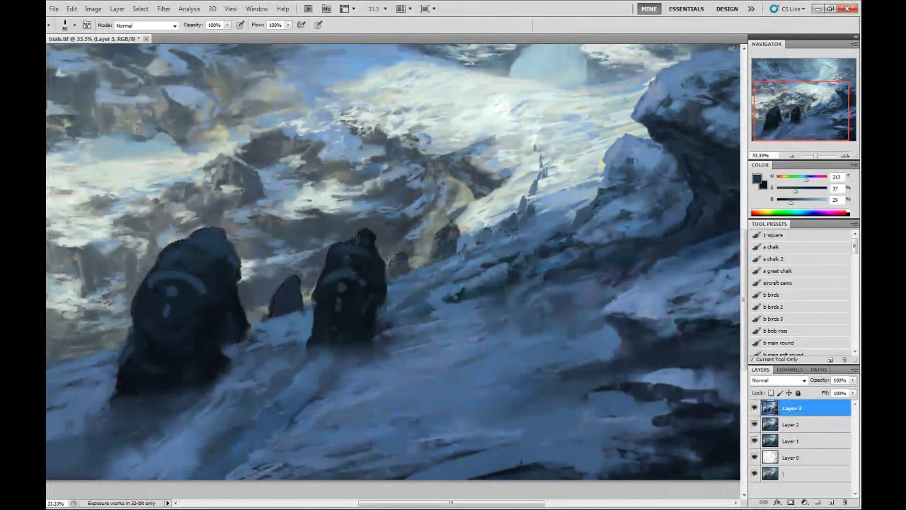
pyautogui.keyDown('alt'); pyautogui.click(357, 238); pyautogui.keyUp('alt')
pyautogui.moveTo(347, 254); pyautogui.dragTo(388, 296)
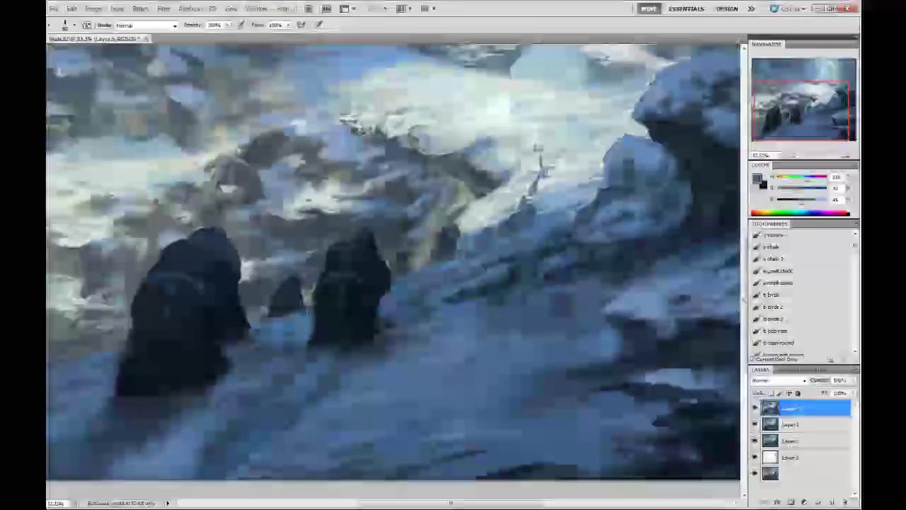
pyautogui.keyDown('alt'); pyautogui.click(199, 284); pyautogui.keyUp('alt')
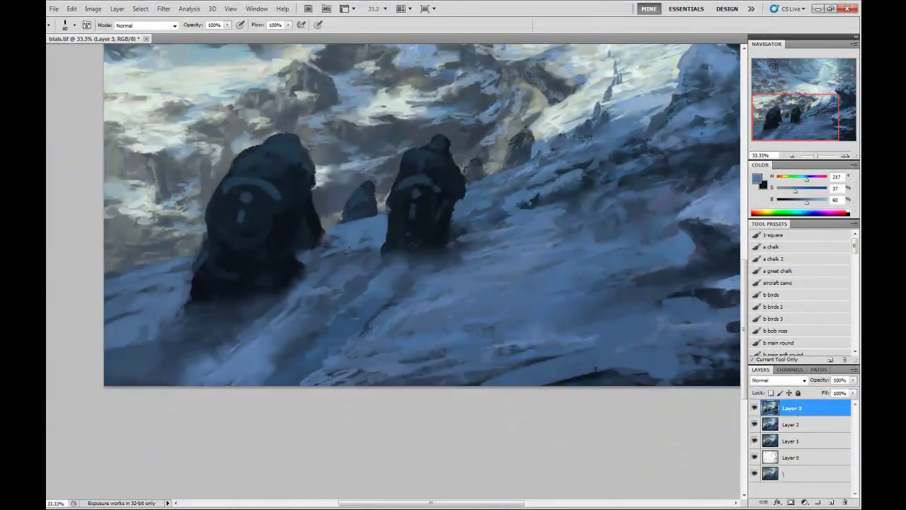
pyautogui.moveTo(303, 267); pyautogui.dragTo(92, 387)
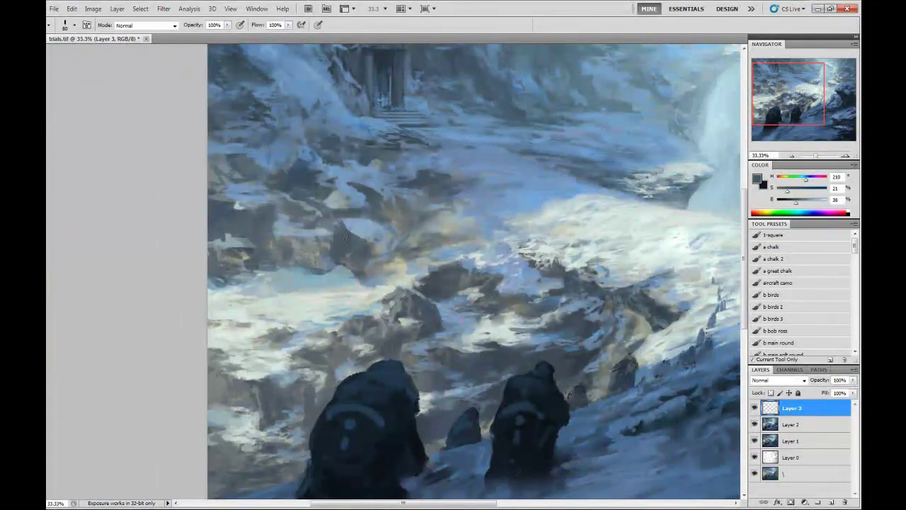
# Sample a lighter and a darker blue at a smaller brush size, then pick a light beige.
pyautogui.keyDown('alt'); pyautogui.click(344, 269); pyautogui.keyUp('alt')
pyautogui.press('[')
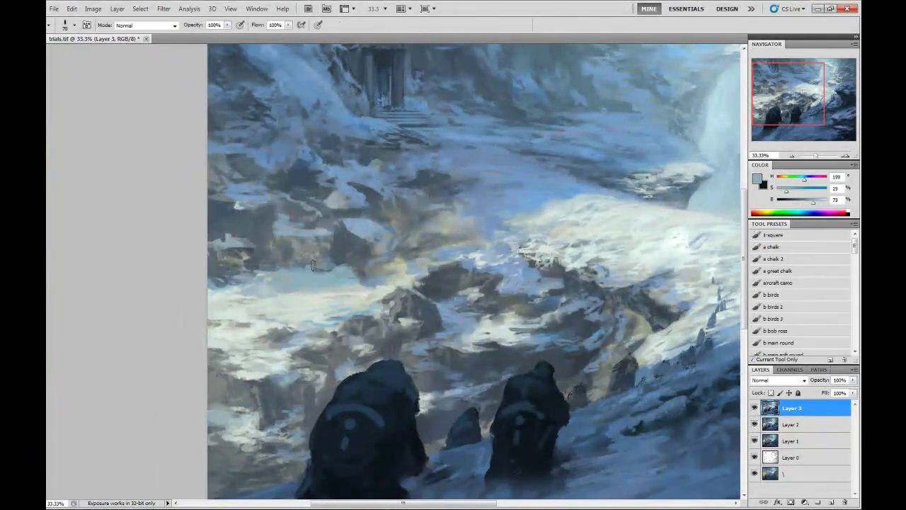
pyautogui.keyDown('alt'); pyautogui.click(308, 240); pyautogui.keyUp('alt')
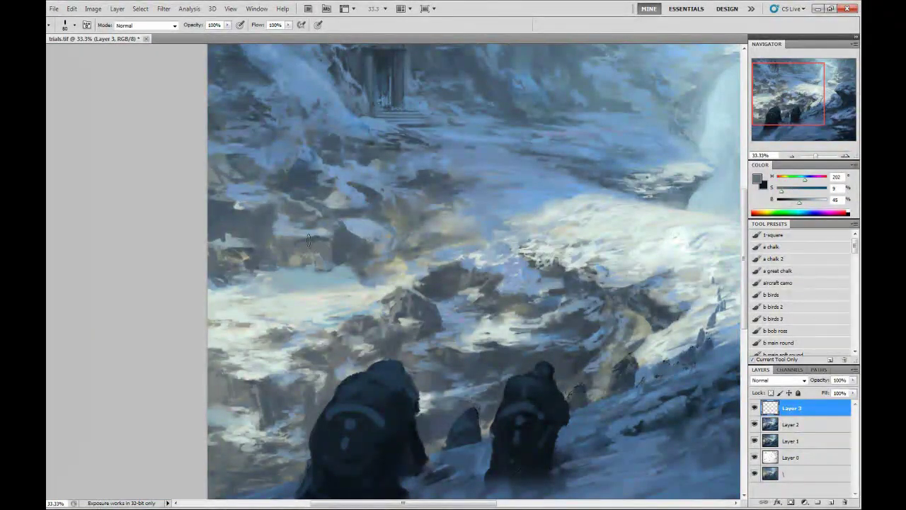
pyautogui.keyDown('alt'); pyautogui.click(402, 263); pyautogui.keyUp('alt')
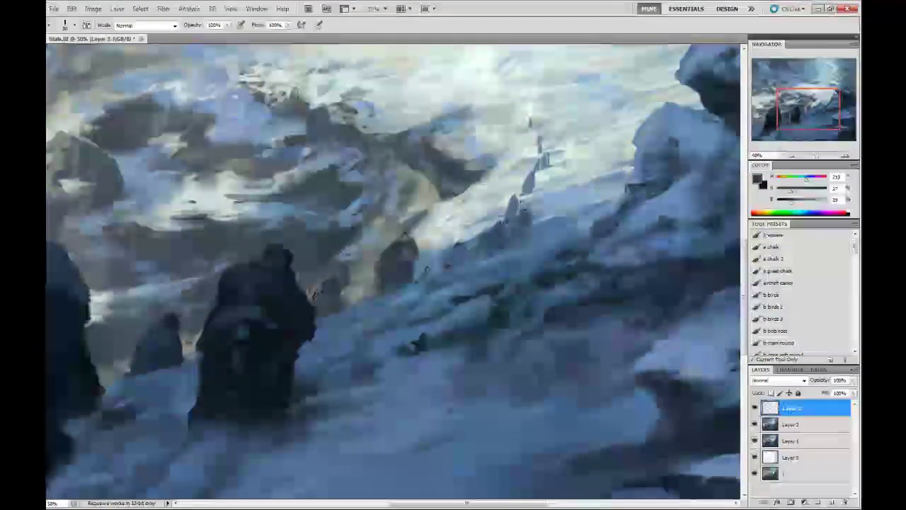
# Add small dark strokes beside the right figure, sample a dark tone, and zoom out.
pyautogui.press('b')
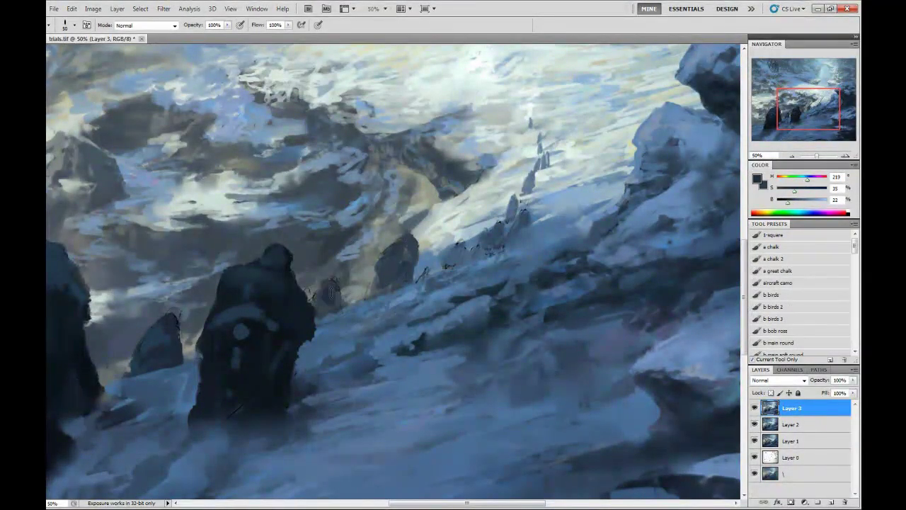
pyautogui.moveTo(327, 289); pyautogui.dragTo(336, 301)
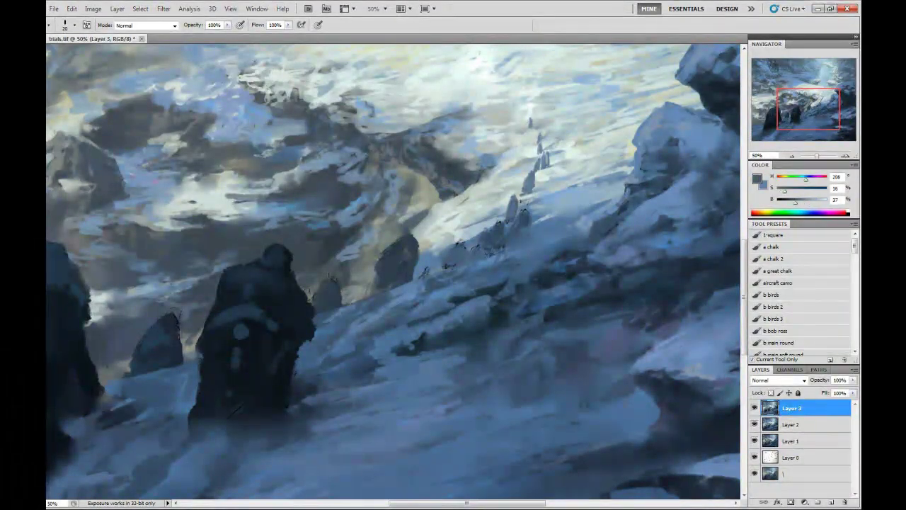
pyautogui.keyDown('alt'); pyautogui.click(333, 286); pyautogui.keyUp('alt')
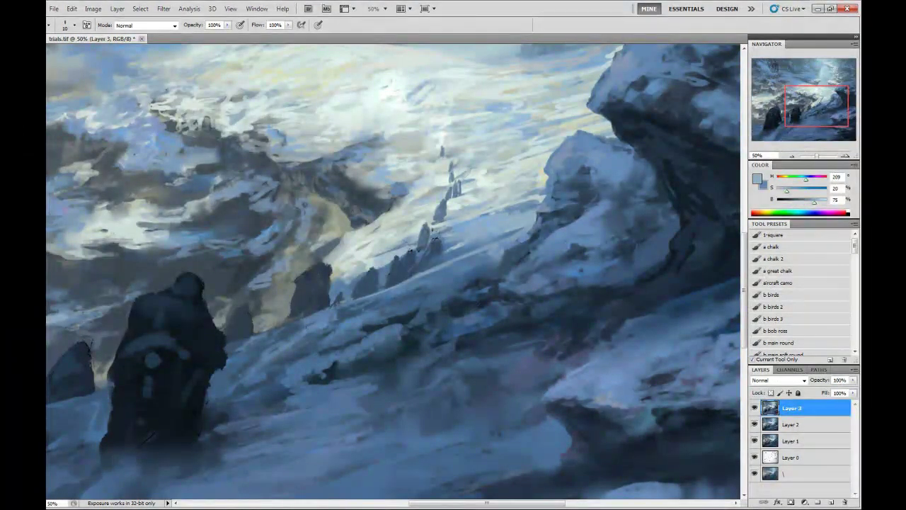
pyautogui.hotkey('ctrl', '-')
pyautogui.hotkey('ctrl', '-')
pyautogui.hotkey('ctrl', '-')
# Zoom in on the lower-middle snowy slope and pick pale near-white highlight colours.
pyautogui.hotkey('ctrl', '+')
pyautogui.hotkey('ctrl', '+')
pyautogui.hotkey('ctrl', '+')
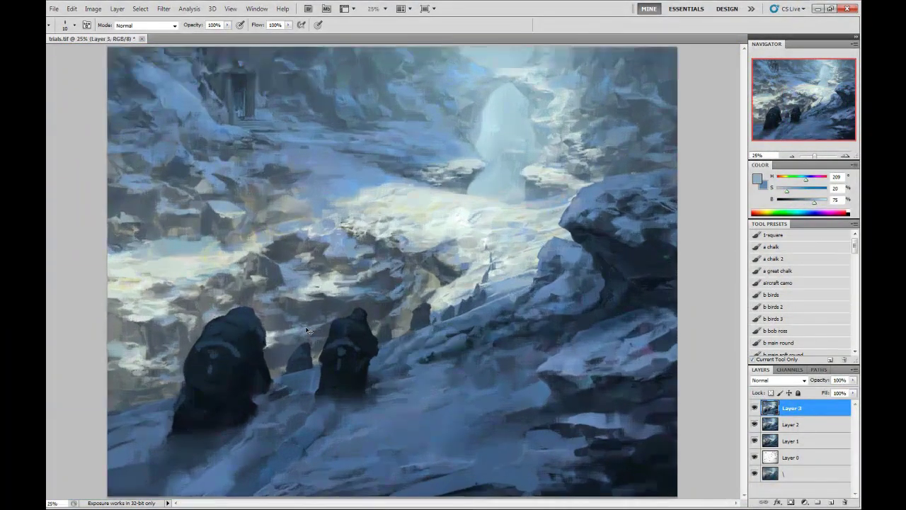
pyautogui.press('r')
pyautogui.press('b')
pyautogui.moveTo(528, 228); pyautogui.dragTo(466, 282)
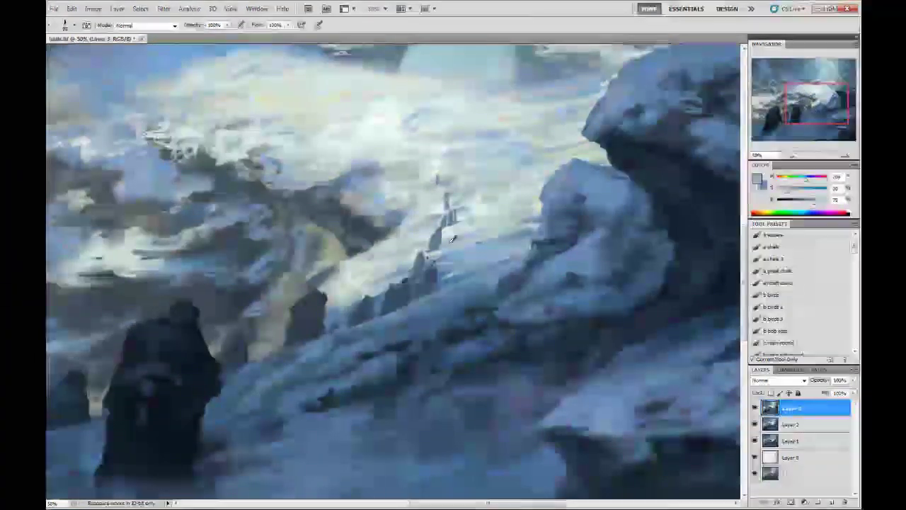
pyautogui.keyDown('alt'); pyautogui.click(508, 145); pyautogui.keyUp('alt')
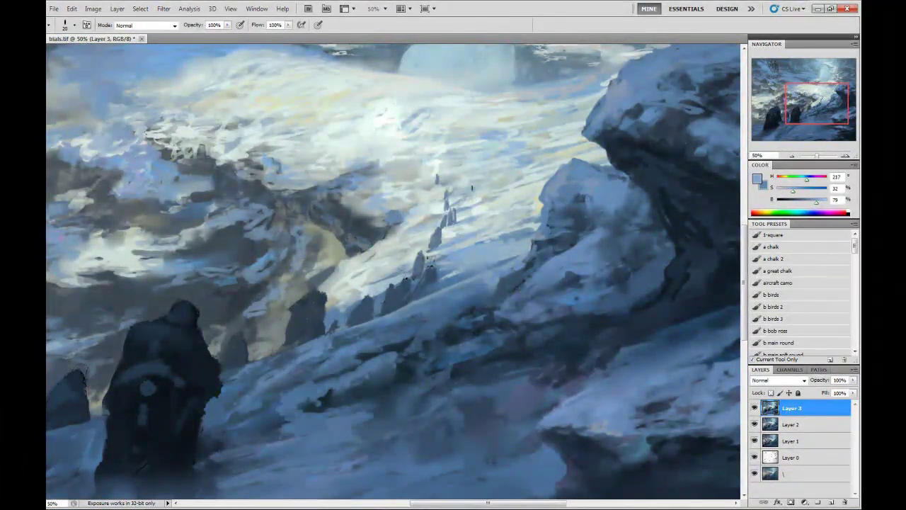
pyautogui.keyDown('alt'); pyautogui.click(437, 167); pyautogui.keyUp('alt')
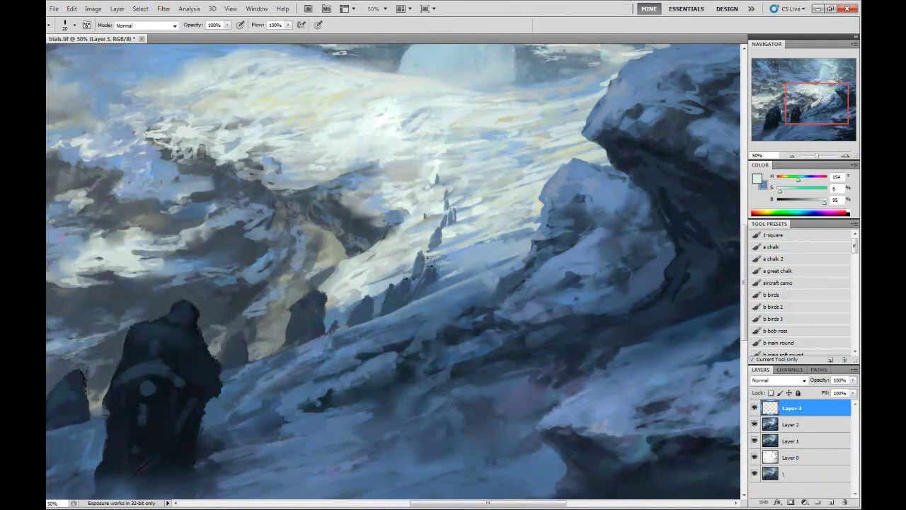
# Sample the dark figure's colour, brighten it in the Color panel, and smudge the figures' edges.
pyautogui.moveTo(396, 255); pyautogui.dragTo(547, 134)
pyautogui.keyDown('alt'); pyautogui.click(304, 243); pyautogui.keyUp('alt')
pyautogui.moveTo(787, 202); pyautogui.dragTo(802, 203)
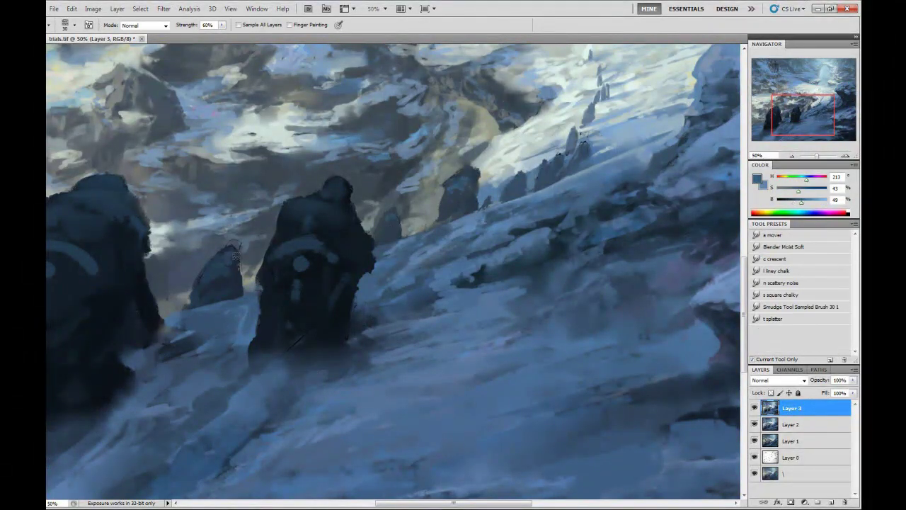
pyautogui.keyDown('alt'); pyautogui.click(230, 244); pyautogui.keyUp('alt')
pyautogui.press('r')
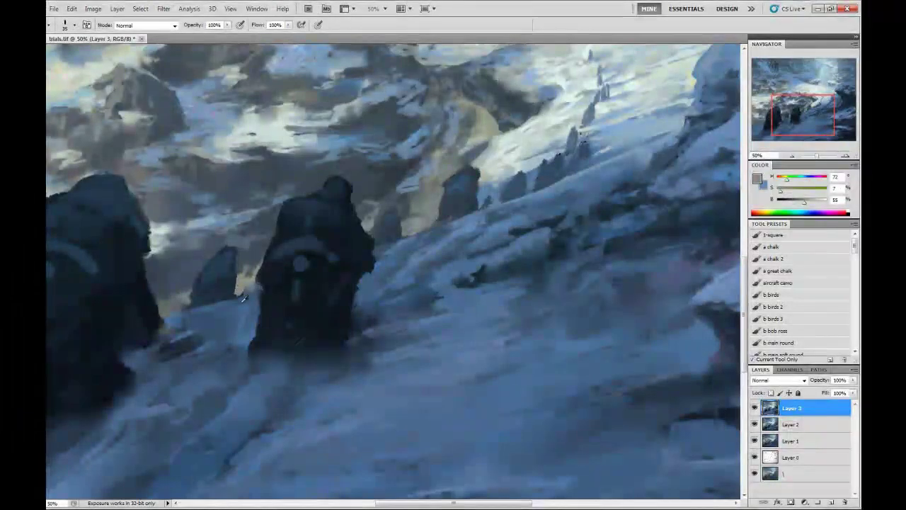
pyautogui.hotkey('ctrl', '-')
pyautogui.press('b')
pyautogui.keyDown('alt'); pyautogui.click(280, 354); pyautogui.keyUp('alt')
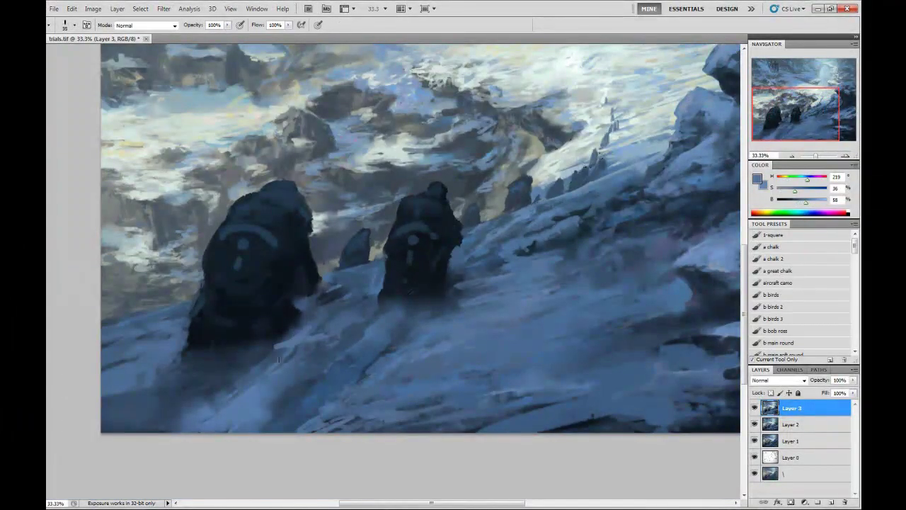